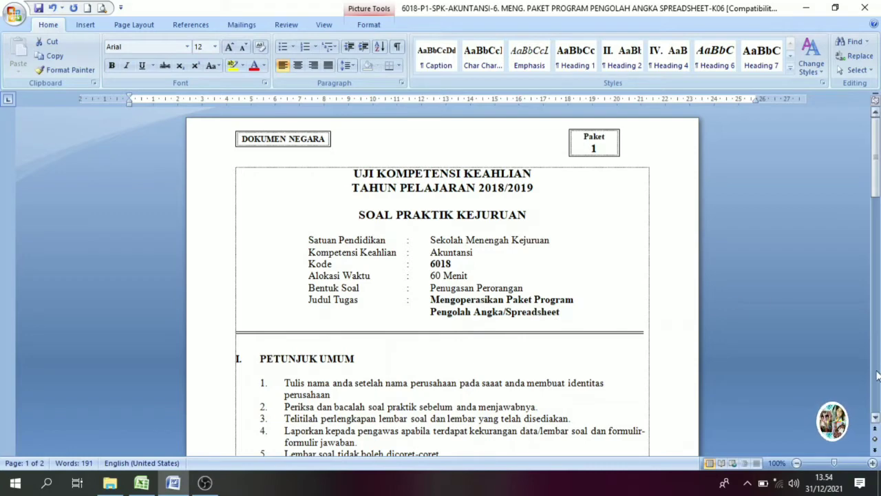
Scroll the Word task sheet to the SOAL payroll tables, then switch to Excel's Book1.
{"action": "left_click", "coordinate": [875, 402]}
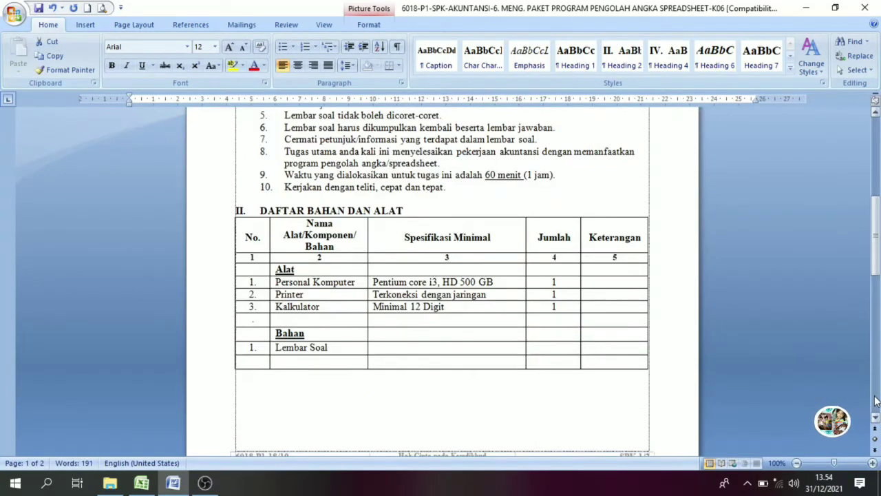
{"action": "left_click", "coordinate": [876, 402]}
{"action": "left_click_drag", "start_coordinate": [875, 323], "coordinate": [876, 347]}
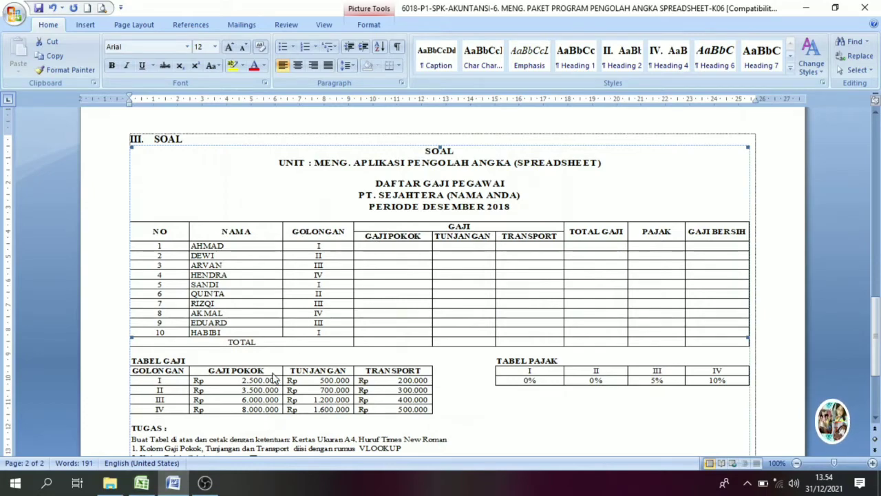
{"action": "left_click", "coordinate": [142, 482]}
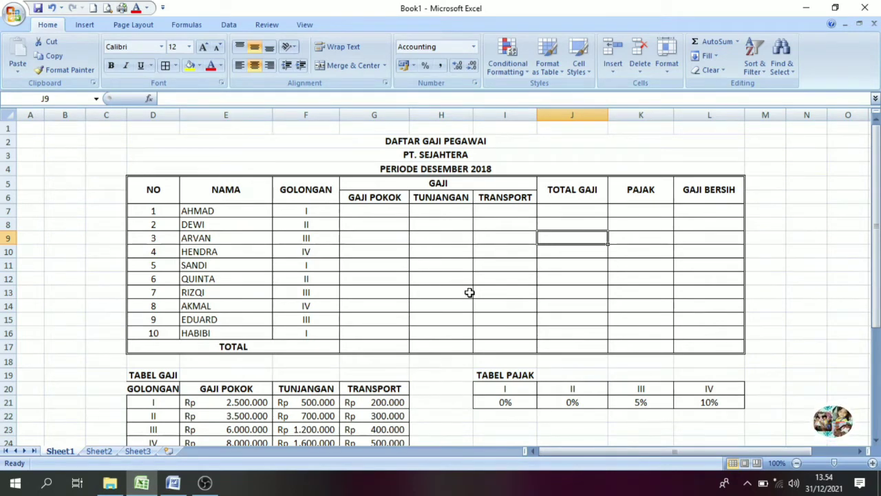
{"action": "left_click", "coordinate": [453, 157]}
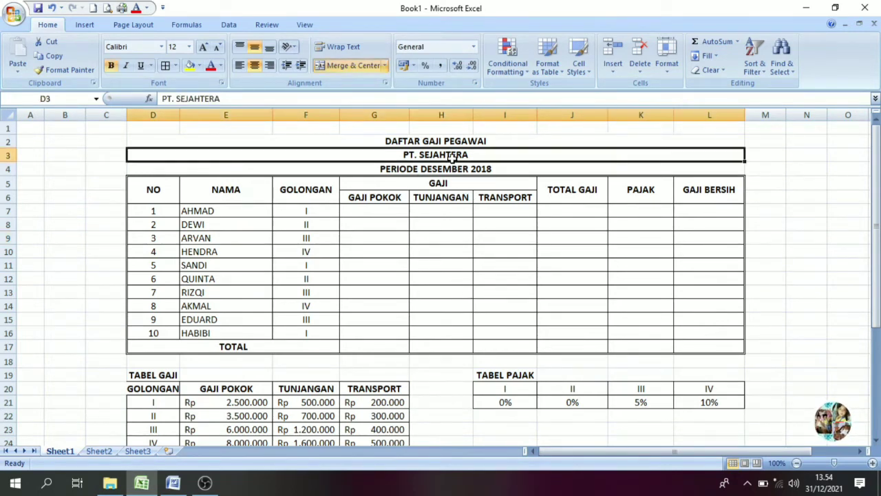
{"action": "left_click", "coordinate": [407, 276]}
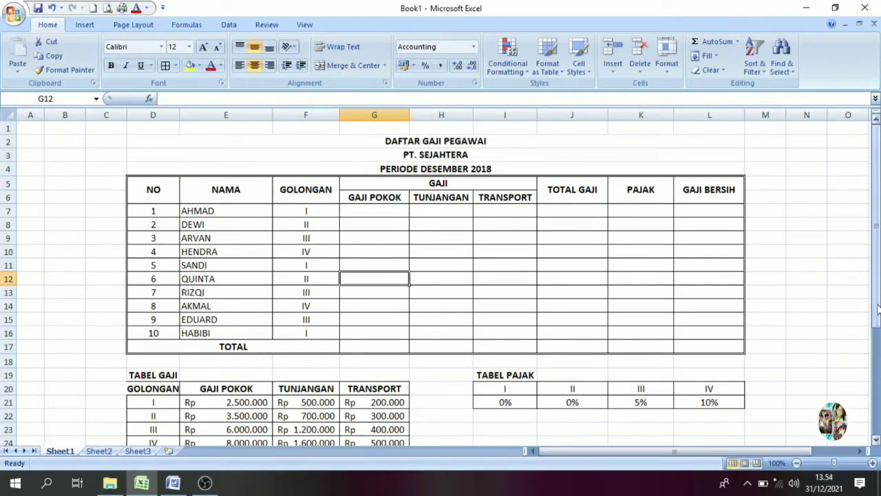
{"action": "left_click_drag", "start_coordinate": [878, 309], "coordinate": [877, 363]}
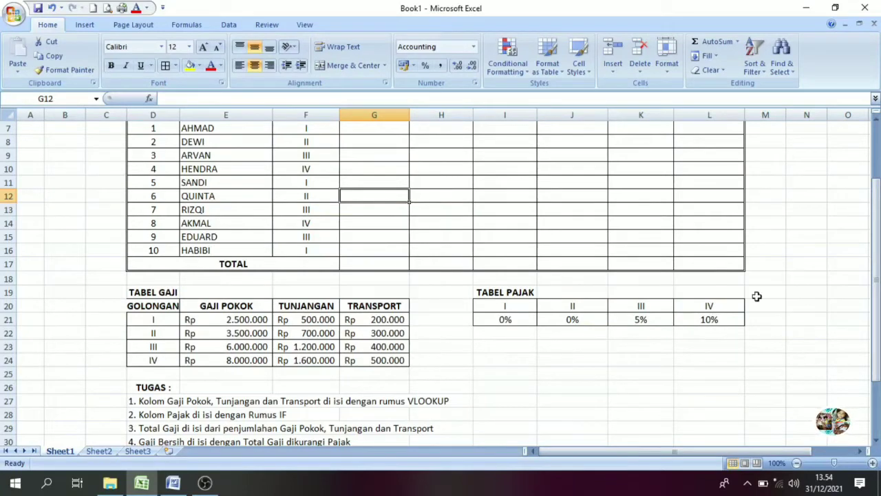
{"action": "left_click_drag", "start_coordinate": [879, 333], "coordinate": [878, 387]}
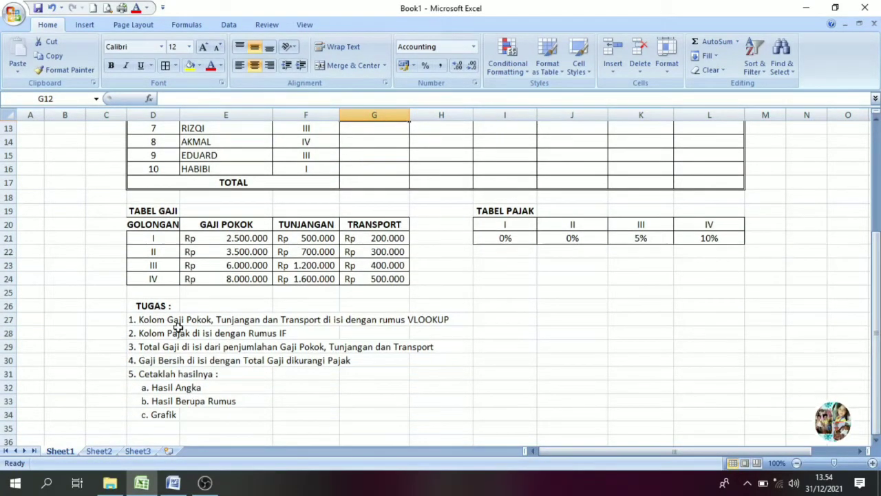
{"action": "mouse_move", "coordinate": [154, 320]}
{"action": "left_mouse_down"}
{"action": "mouse_move", "coordinate": [373, 371]}
{"action": "mouse_move", "coordinate": [376, 384]}
{"action": "left_mouse_up"}
{"action": "left_click_drag", "start_coordinate": [877, 386], "coordinate": [875, 301]}
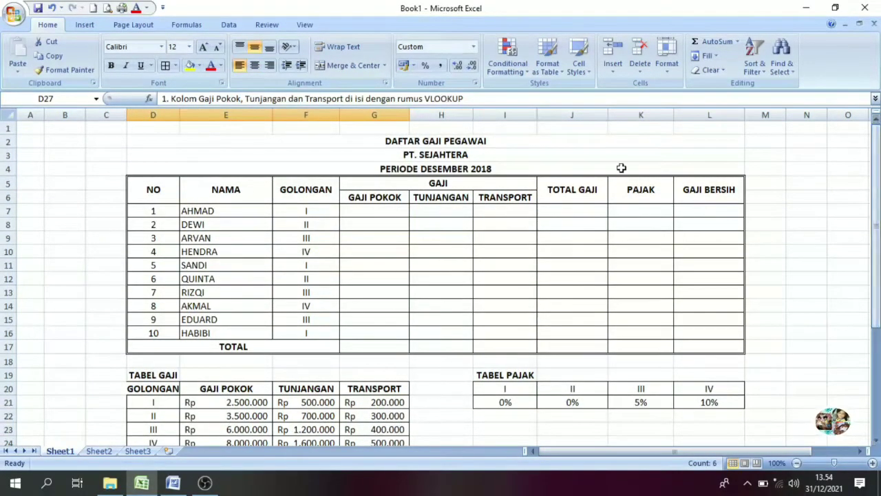
{"action": "left_click", "coordinate": [379, 206]}
{"action": "left_click", "coordinate": [435, 212]}
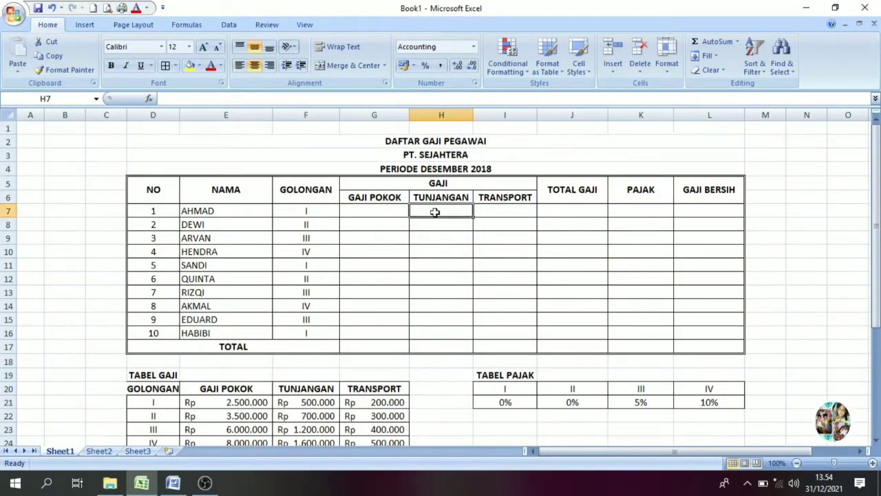
{"action": "left_click", "coordinate": [507, 213]}
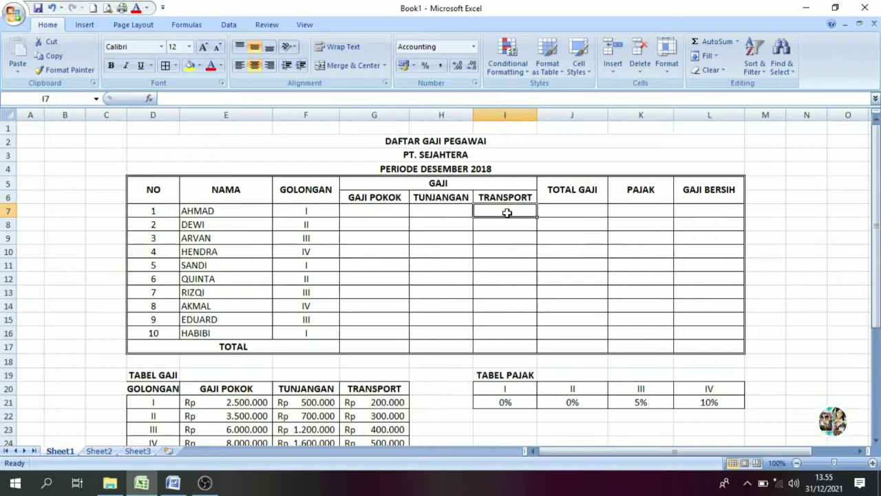
{"action": "left_click", "coordinate": [561, 223]}
{"action": "left_click", "coordinate": [644, 223]}
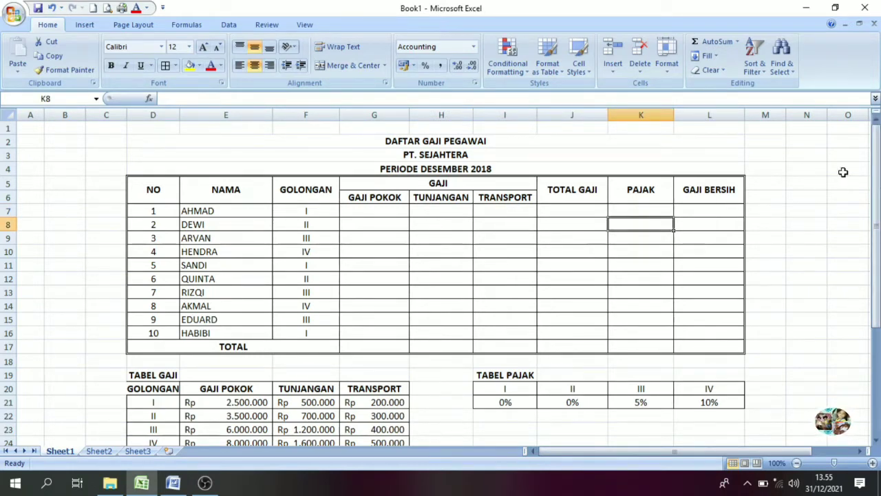
{"action": "left_click_drag", "start_coordinate": [877, 210], "coordinate": [877, 316]}
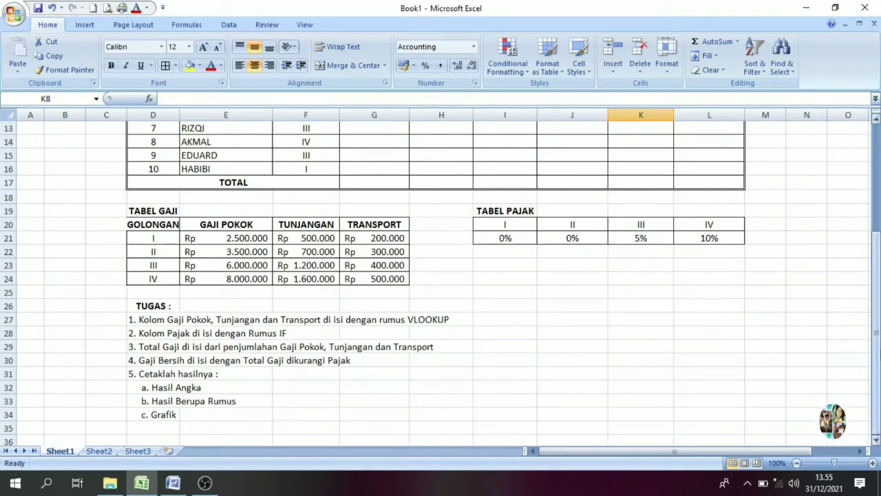
{"action": "scroll", "coordinate": [876, 388], "scroll_direction": "up", "scroll_amount": 4}
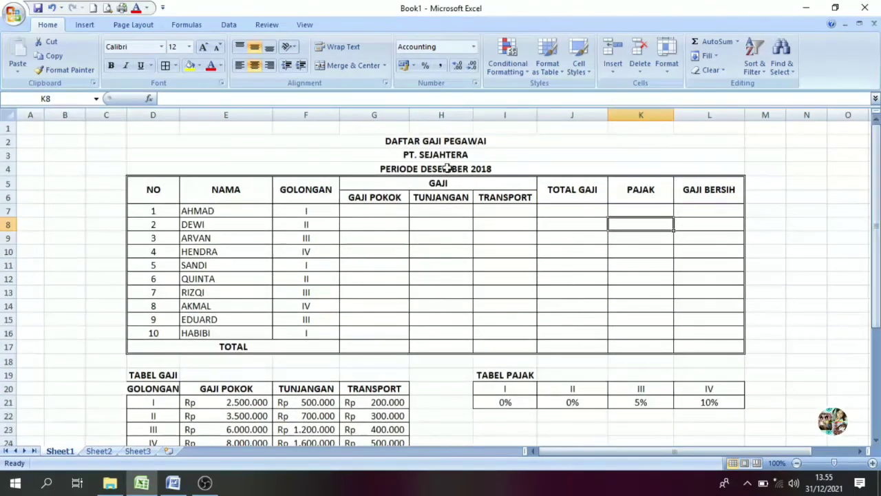
{"action": "left_click", "coordinate": [385, 211]}
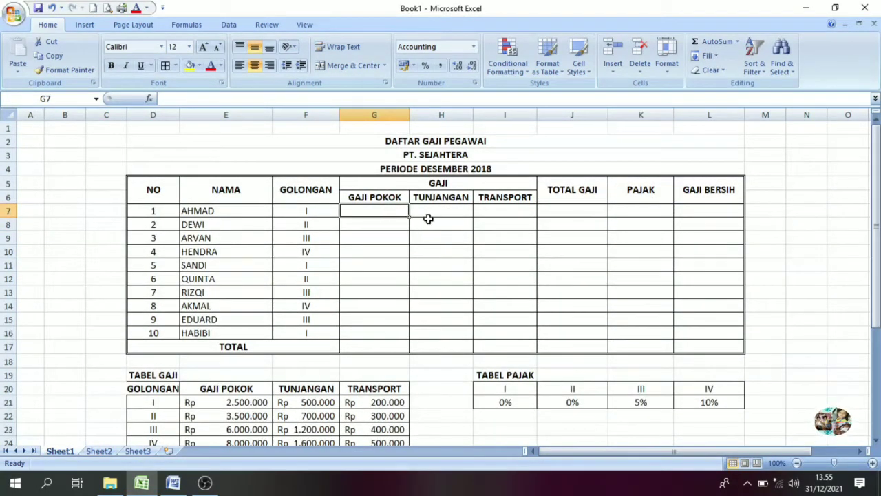
{"action": "left_click", "coordinate": [428, 218]}
{"action": "left_click", "coordinate": [503, 206]}
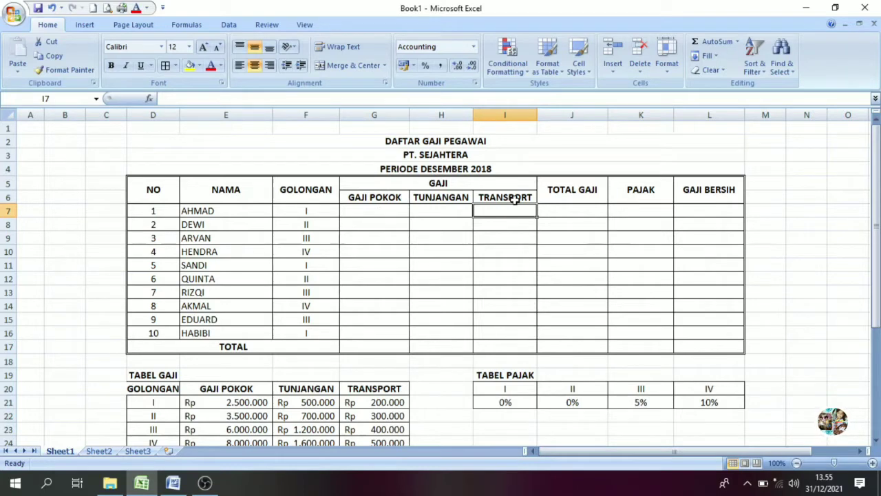
{"action": "left_click", "coordinate": [310, 210]}
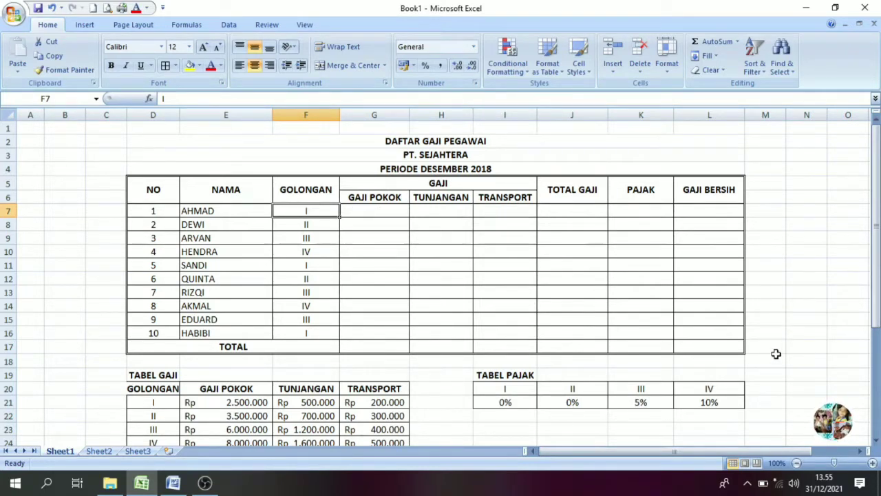
{"action": "scroll", "coordinate": [877, 441], "scroll_direction": "down", "scroll_amount": 3}
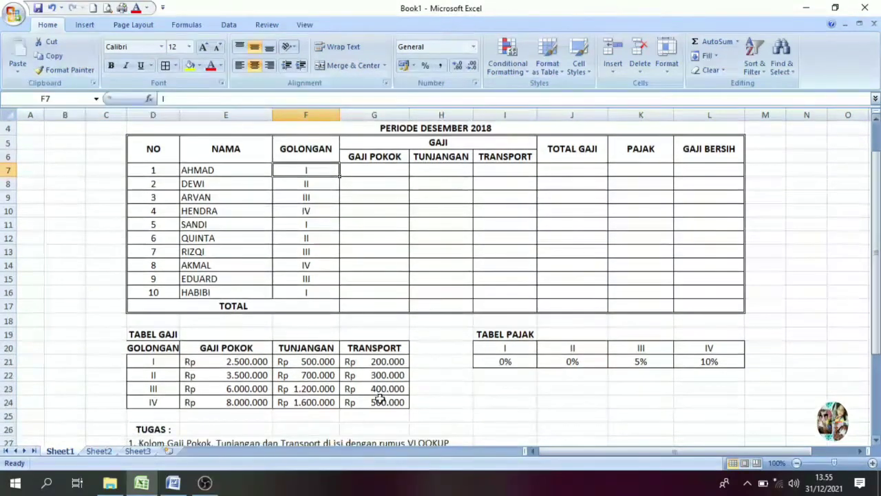
{"action": "left_click", "coordinate": [296, 376]}
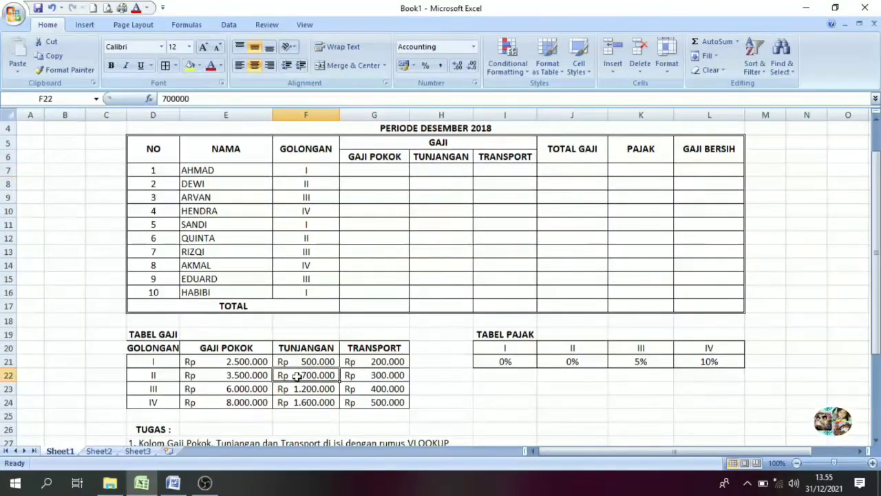
{"action": "left_click", "coordinate": [361, 160]}
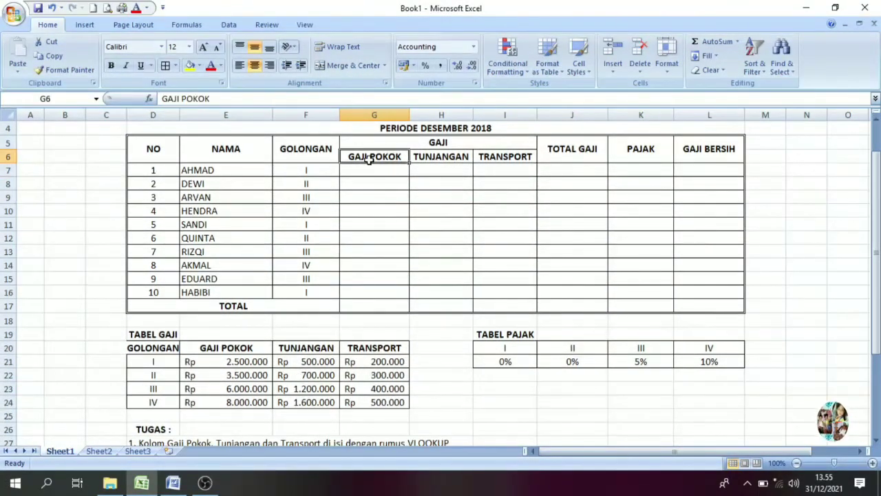
{"action": "left_click", "coordinate": [165, 359]}
{"action": "left_click", "coordinate": [232, 361]}
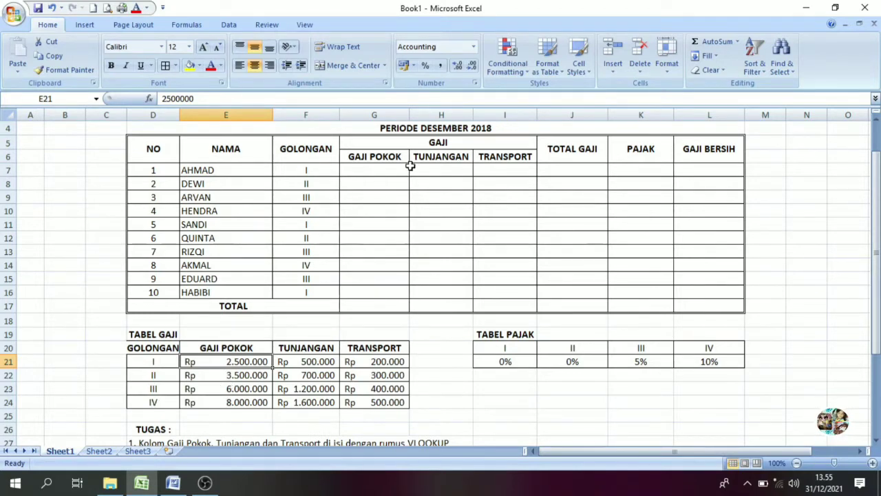
{"action": "left_click", "coordinate": [378, 168]}
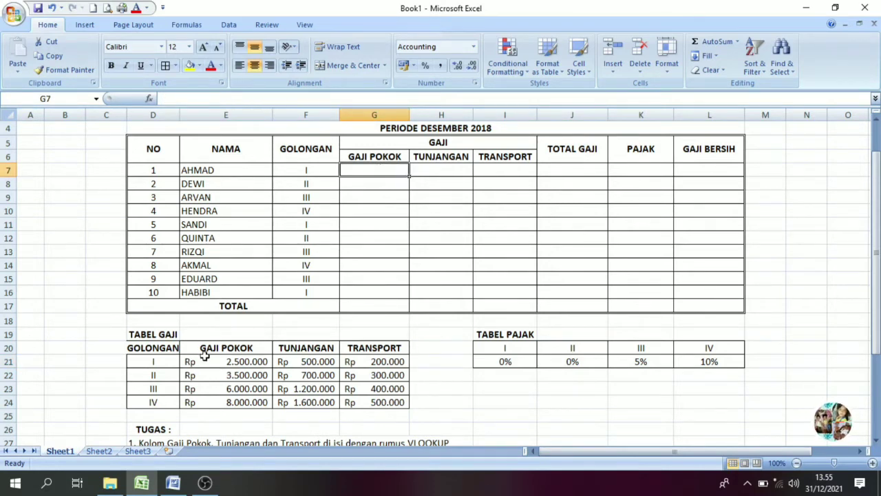
{"action": "left_click_drag", "start_coordinate": [204, 356], "coordinate": [208, 399]}
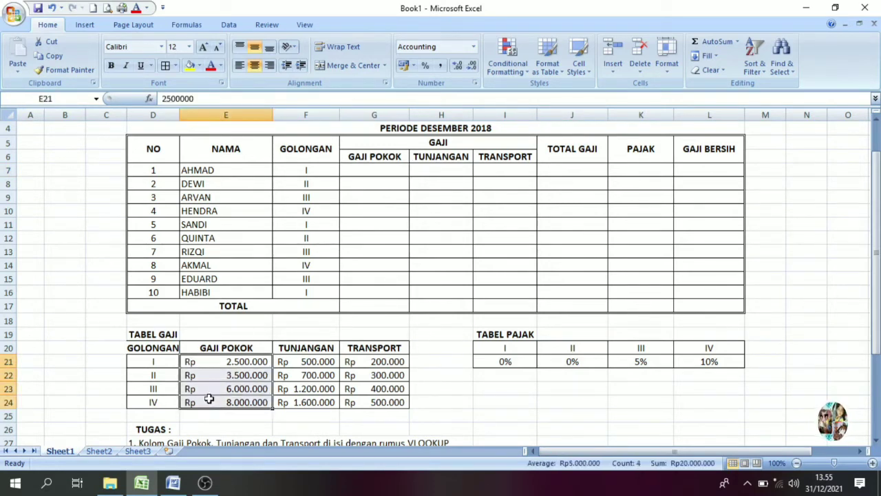
{"action": "left_click", "coordinate": [370, 169]}
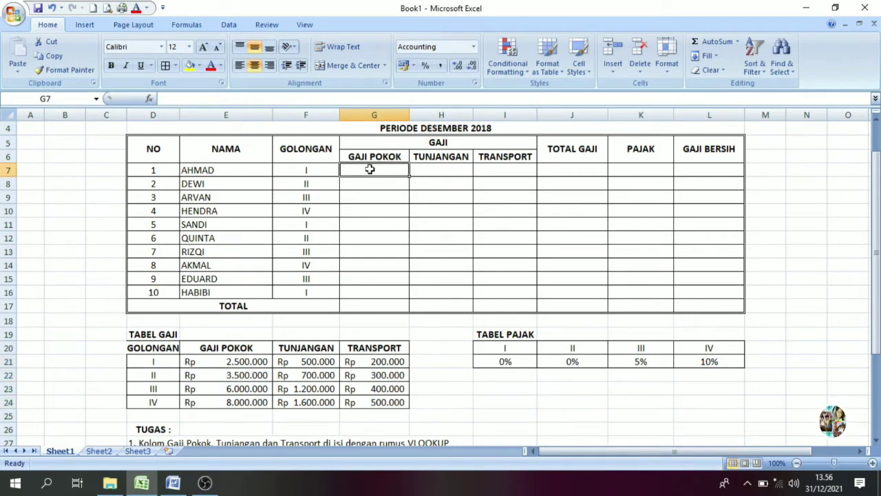
{"action": "left_click_drag", "start_coordinate": [303, 170], "coordinate": [305, 292]}
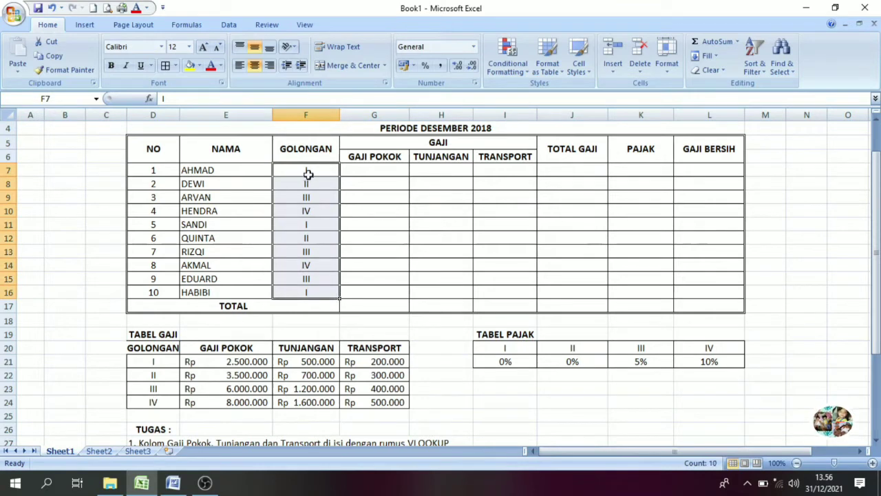
{"action": "left_click", "coordinate": [308, 170]}
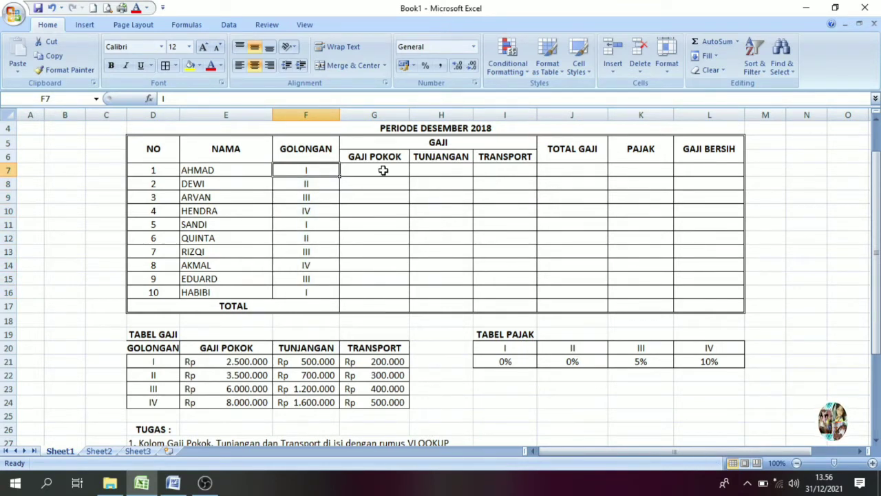
{"action": "left_click", "coordinate": [383, 170]}
{"action": "left_click", "coordinate": [305, 172]}
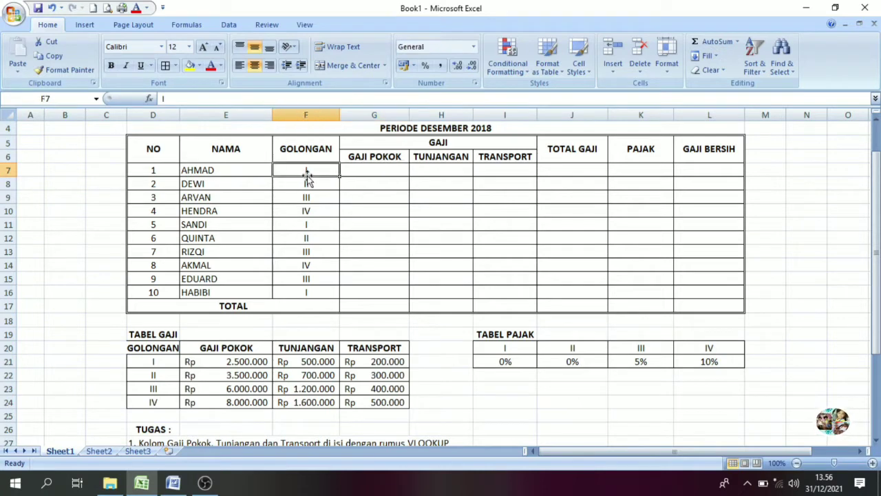
{"action": "left_click", "coordinate": [377, 173]}
{"action": "left_click", "coordinate": [202, 169]}
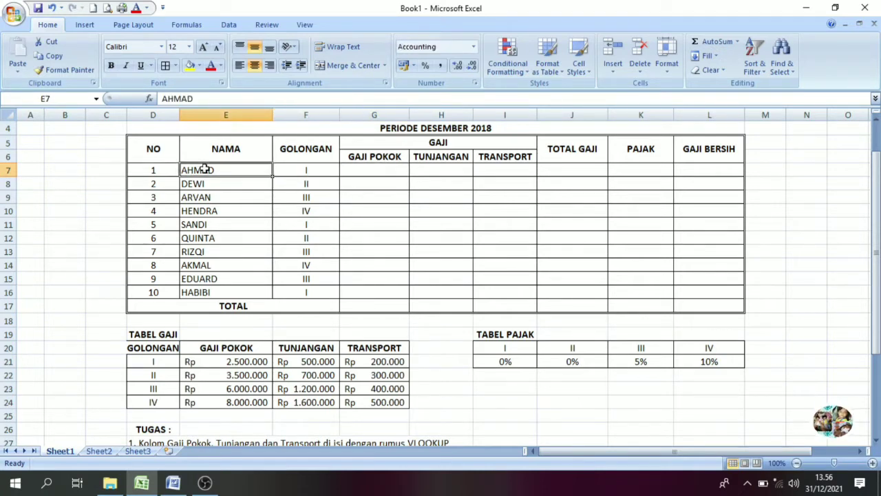
{"action": "left_click", "coordinate": [398, 170]}
{"action": "left_click", "coordinate": [245, 365]}
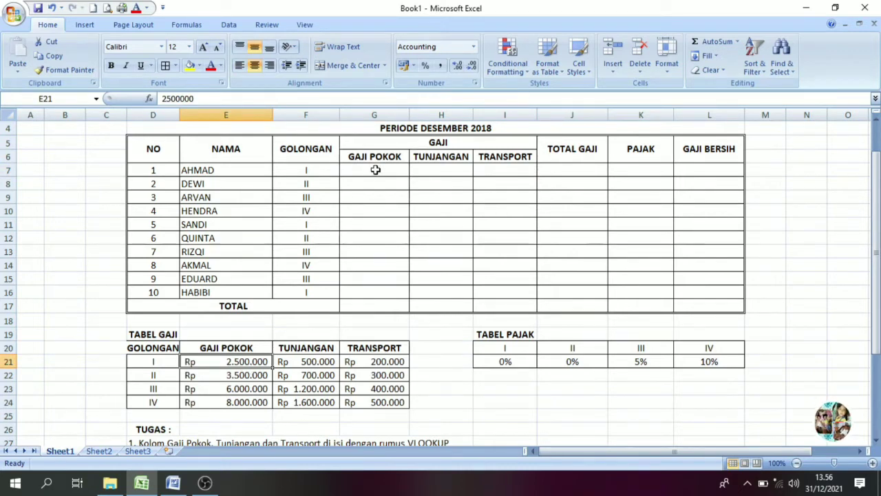
{"action": "left_click", "coordinate": [382, 173]}
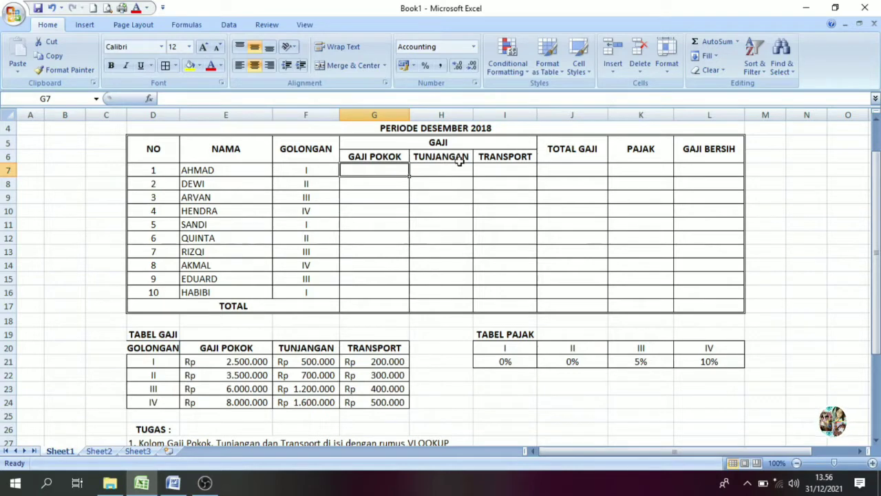
Start G7 as =VLOOKUP(F7; using AHMAD's golongan as the lookup value.
{"action": "type", "text": "="}
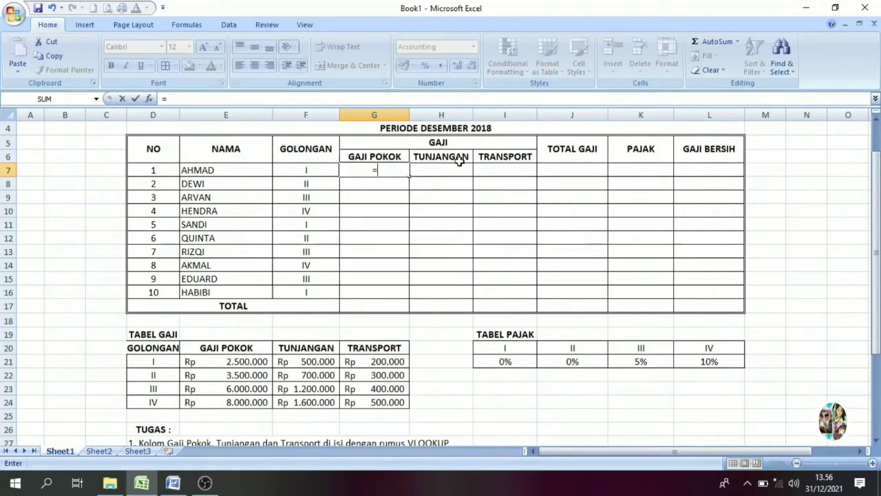
{"action": "type", "text": "VLOO"}
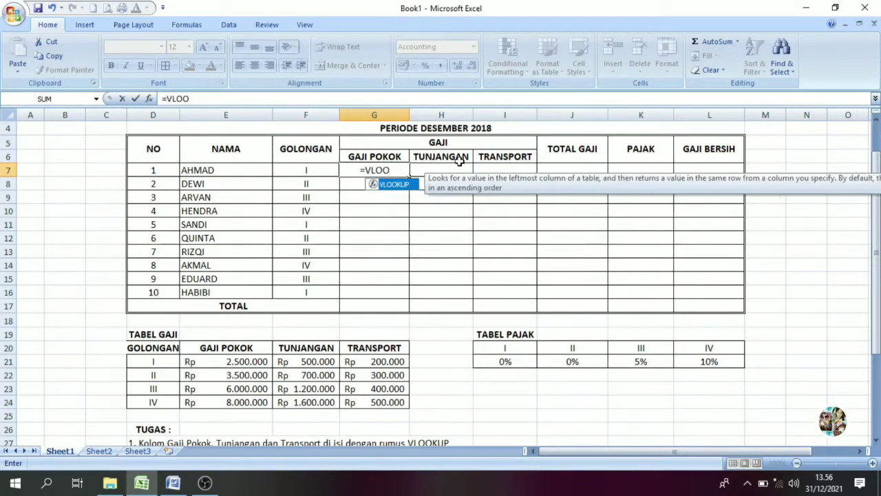
{"action": "type", "text": "KUP"}
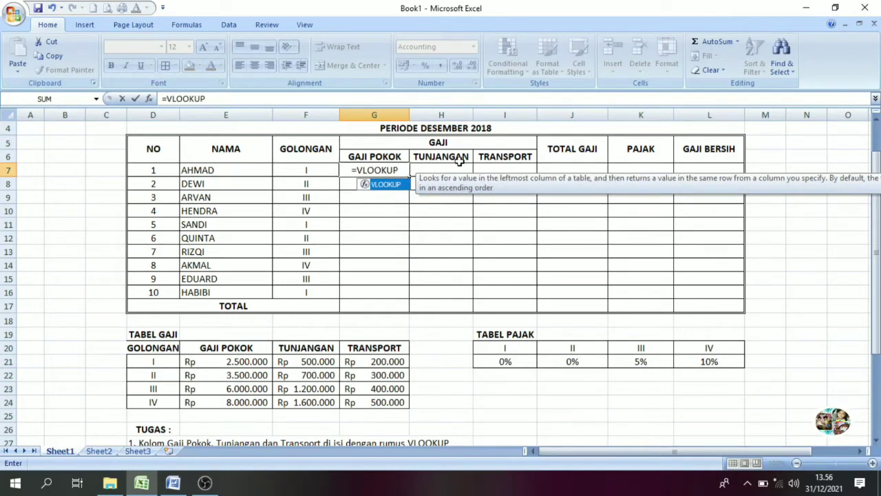
{"action": "type", "text": "("}
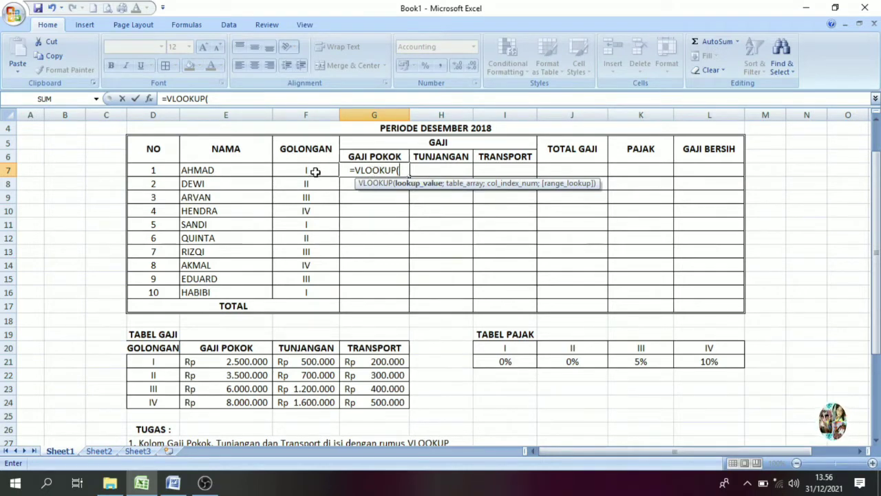
{"action": "left_click", "coordinate": [315, 172]}
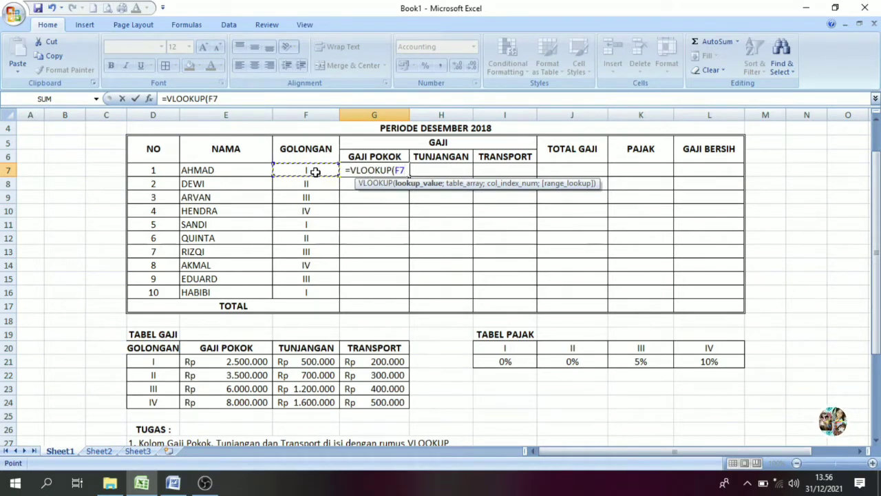
{"action": "type", "text": ";"}
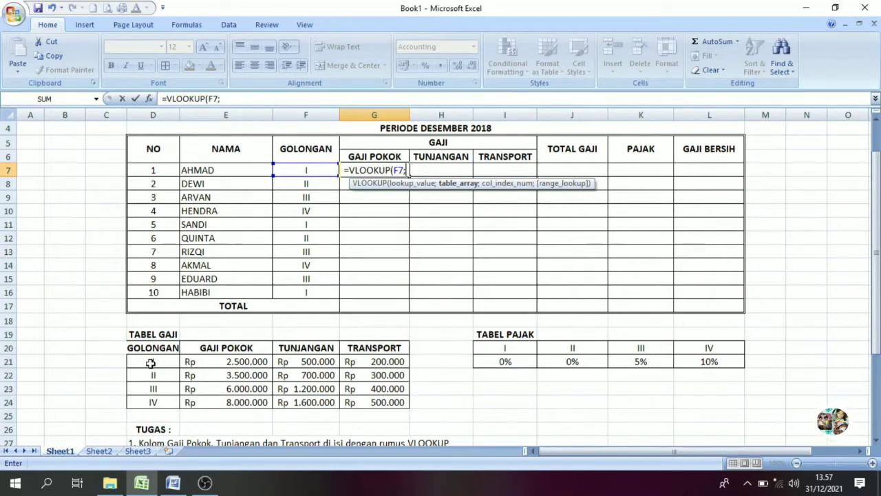
Complete G7 as =VLOOKUP(F7;$D$21:$E$24;2) so it returns 2.500.000.
{"action": "left_click", "coordinate": [150, 362]}
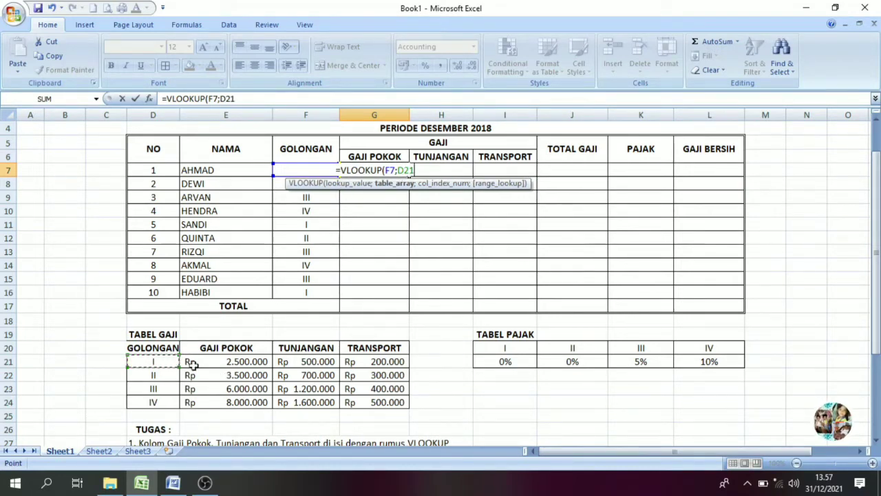
{"action": "left_click_drag", "start_coordinate": [167, 362], "coordinate": [231, 402]}
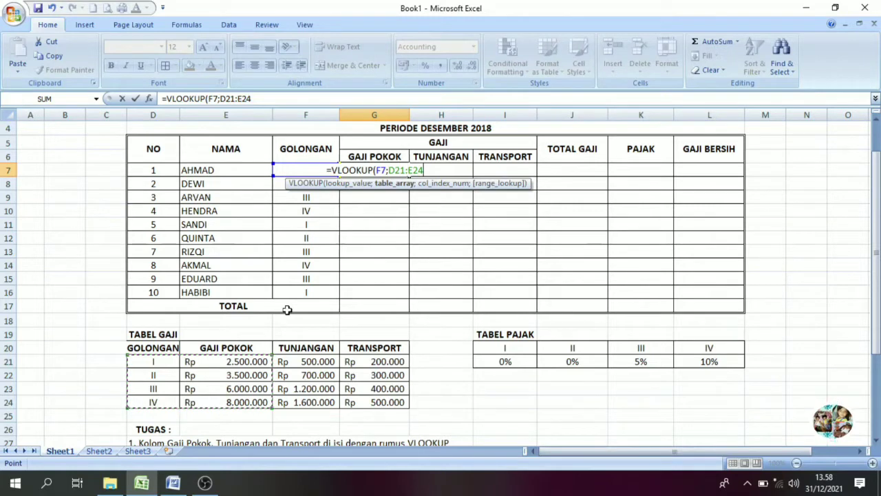
{"action": "key", "text": "F4"}
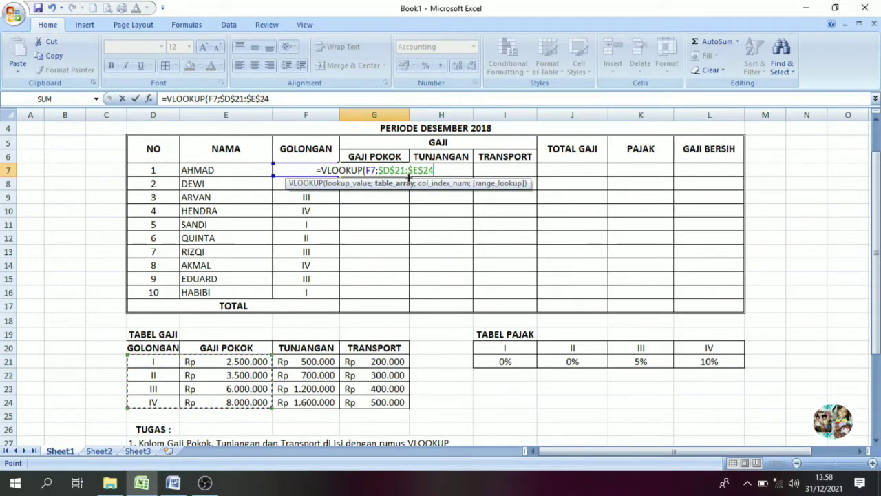
{"action": "type", "text": ";"}
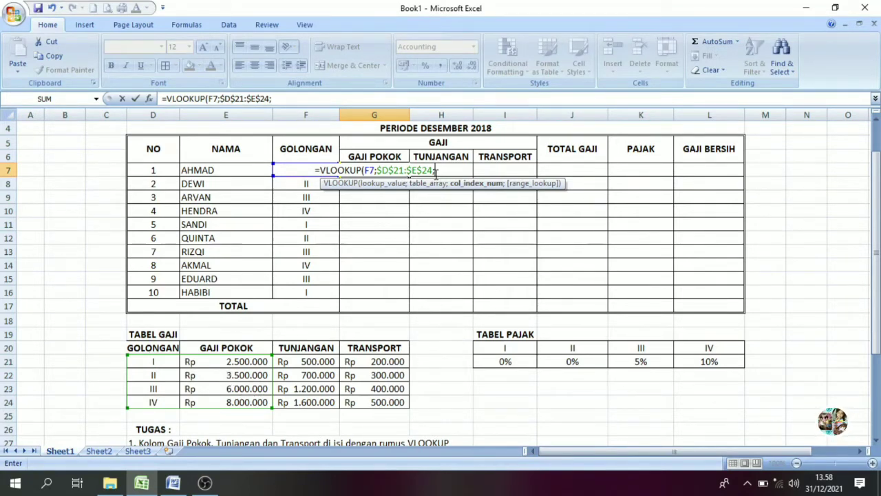
{"action": "type", "text": "2"}
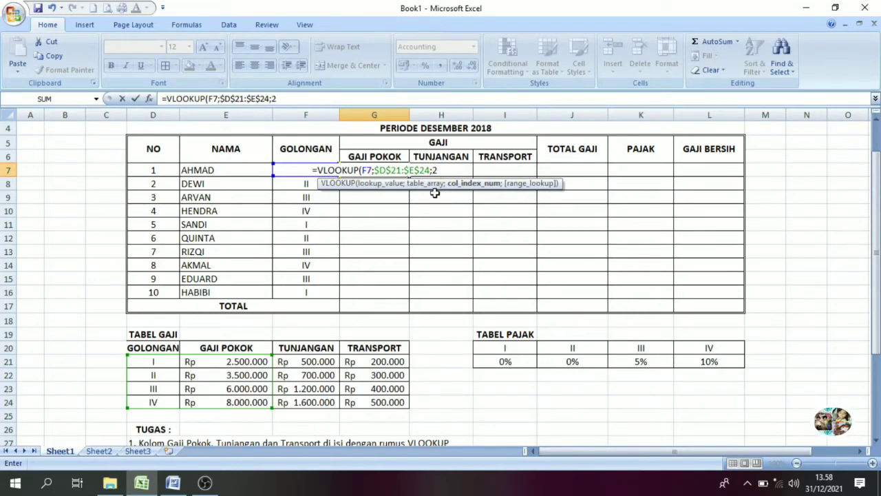
{"action": "type", "text": ")"}
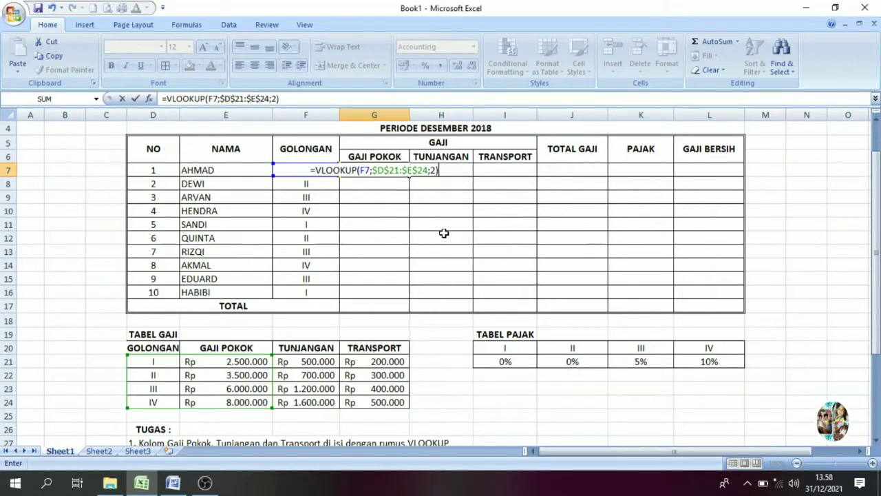
{"action": "key", "text": "Return"}
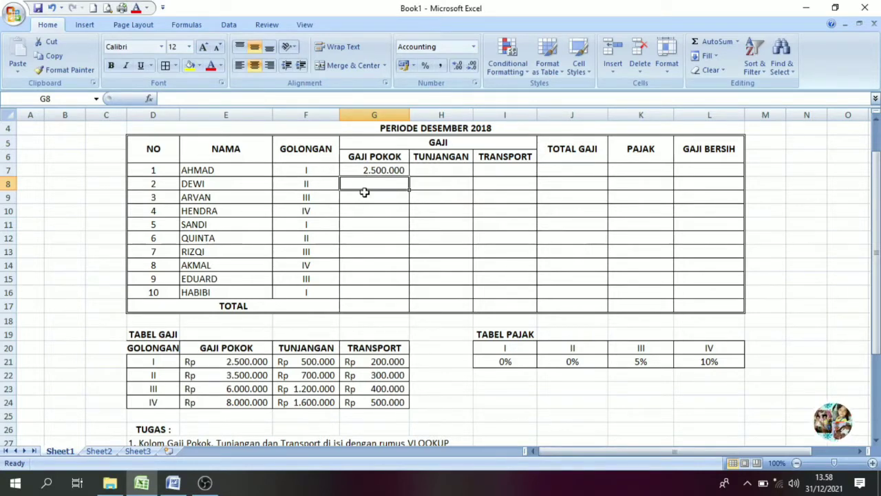
Fill the G7 formula down to G16 and check results against F7 and the Tabel Gaji.
{"action": "left_click", "coordinate": [394, 170]}
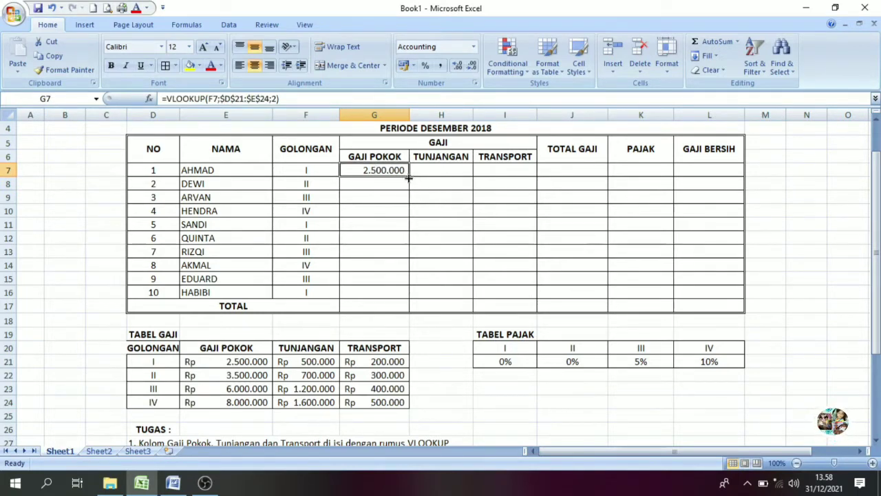
{"action": "left_click_drag", "start_coordinate": [408, 177], "coordinate": [408, 296]}
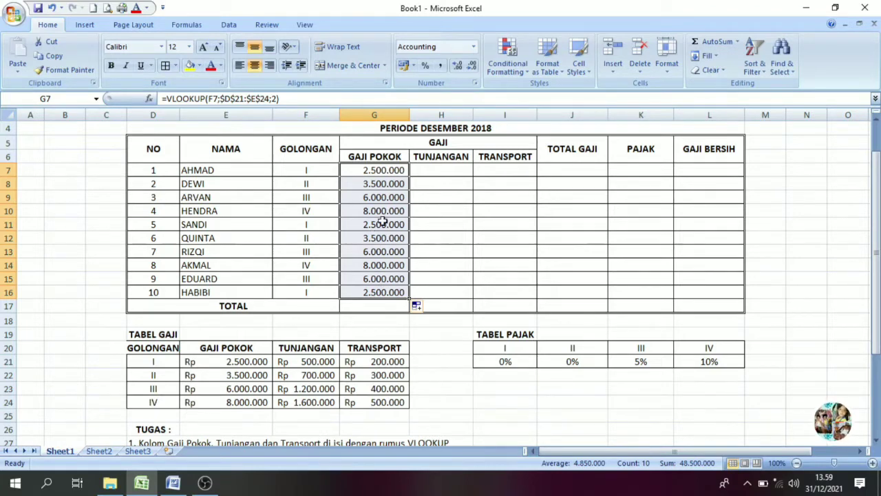
{"action": "left_click", "coordinate": [314, 170]}
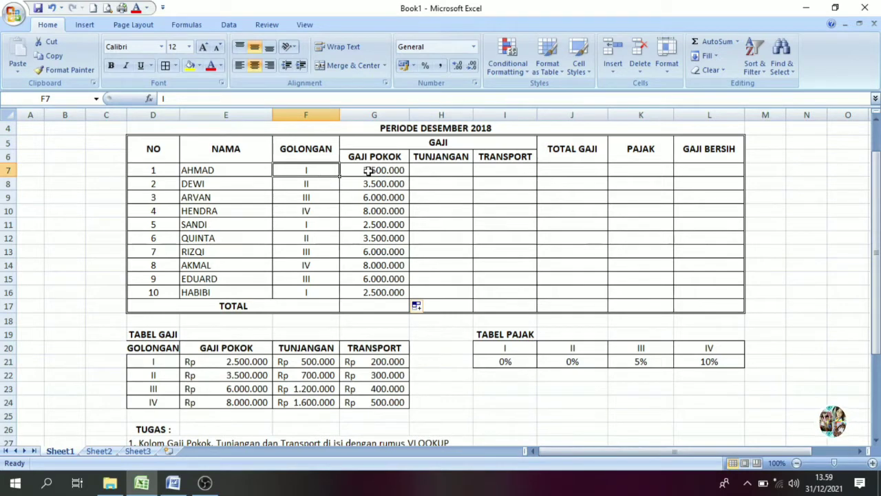
{"action": "left_click", "coordinate": [154, 364]}
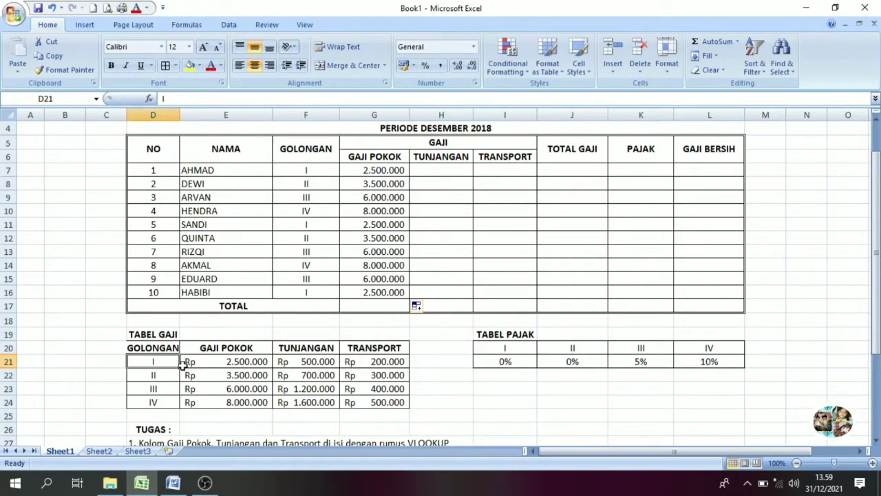
{"action": "left_click", "coordinate": [221, 365]}
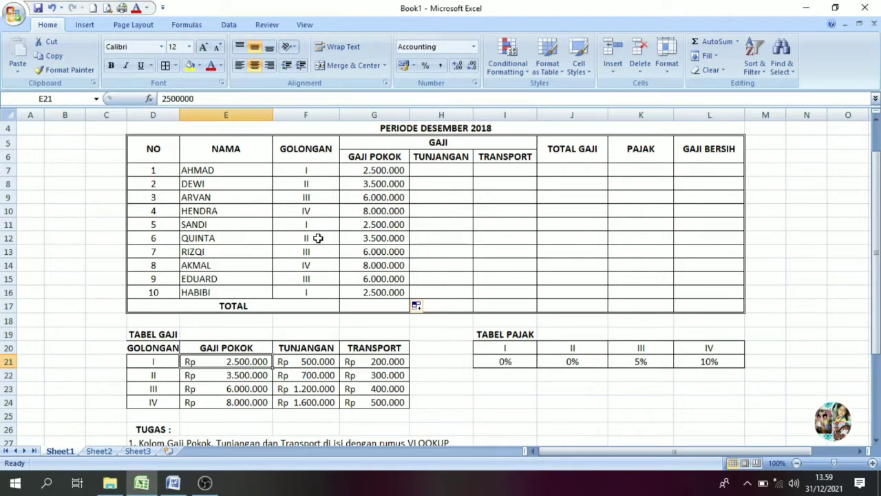
{"action": "left_click", "coordinate": [305, 185]}
{"action": "left_click", "coordinate": [372, 180]}
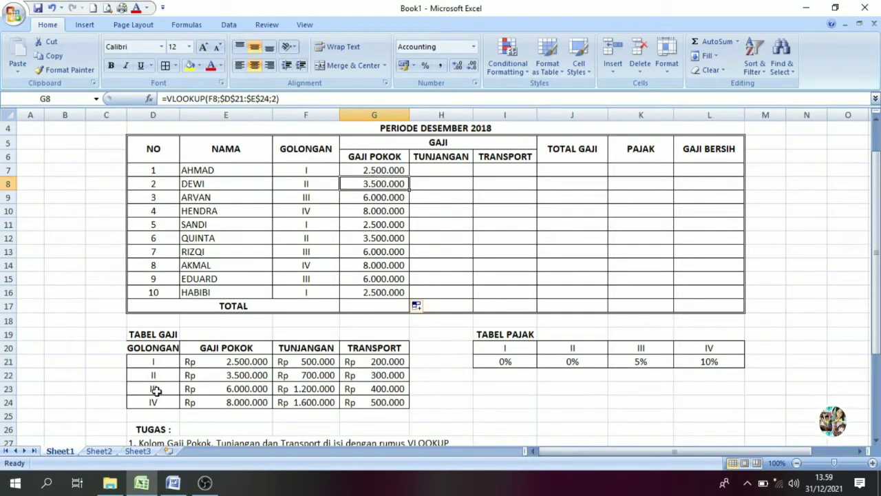
{"action": "left_click_drag", "start_coordinate": [316, 355], "coordinate": [198, 395]}
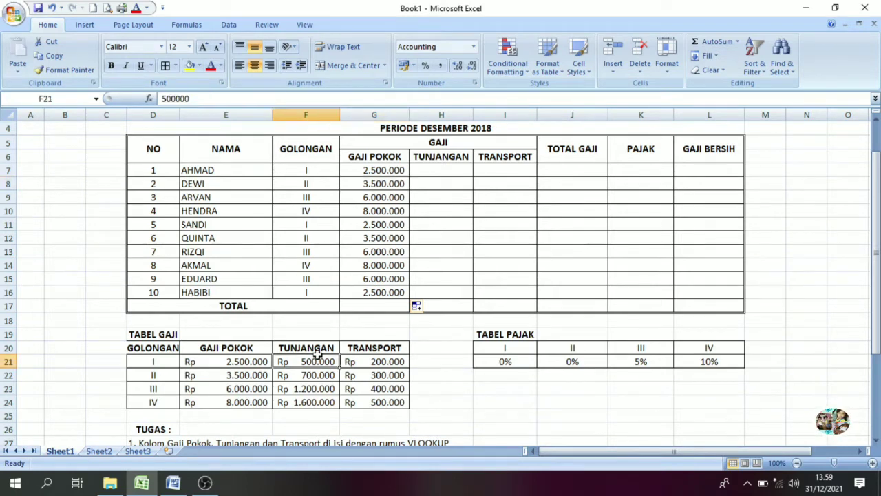
{"action": "left_click", "coordinate": [198, 395]}
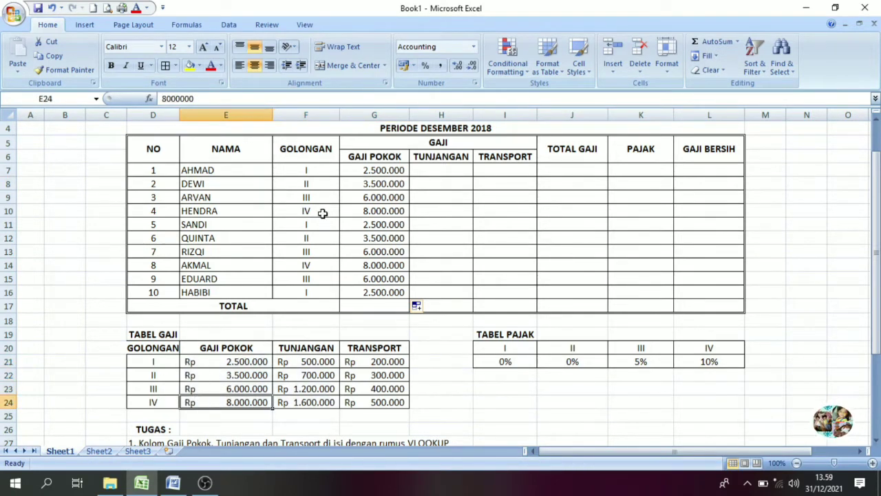
{"action": "left_click_drag", "start_coordinate": [305, 208], "coordinate": [344, 210]}
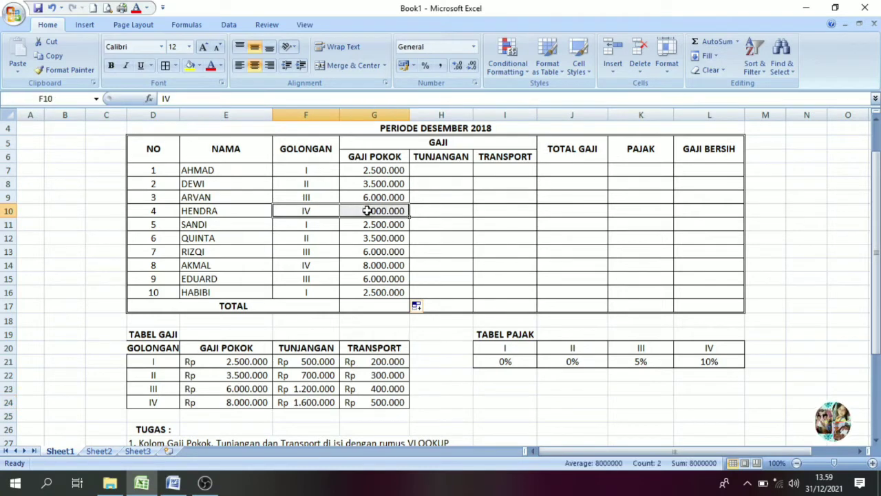
{"action": "left_click", "coordinate": [358, 210]}
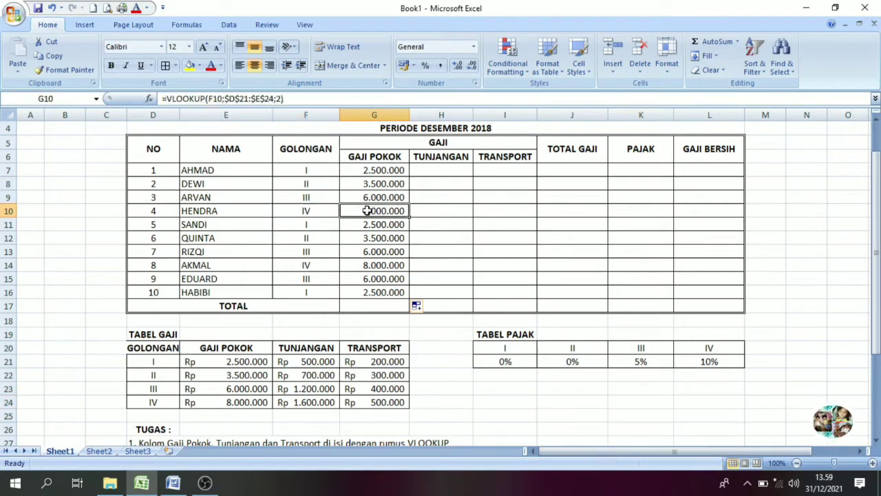
{"action": "left_click", "coordinate": [381, 171]}
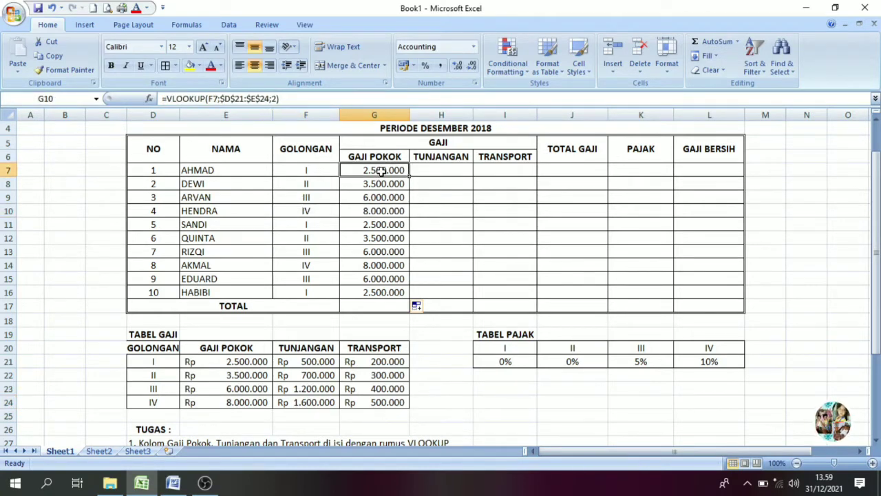
{"action": "left_click", "coordinate": [305, 172]}
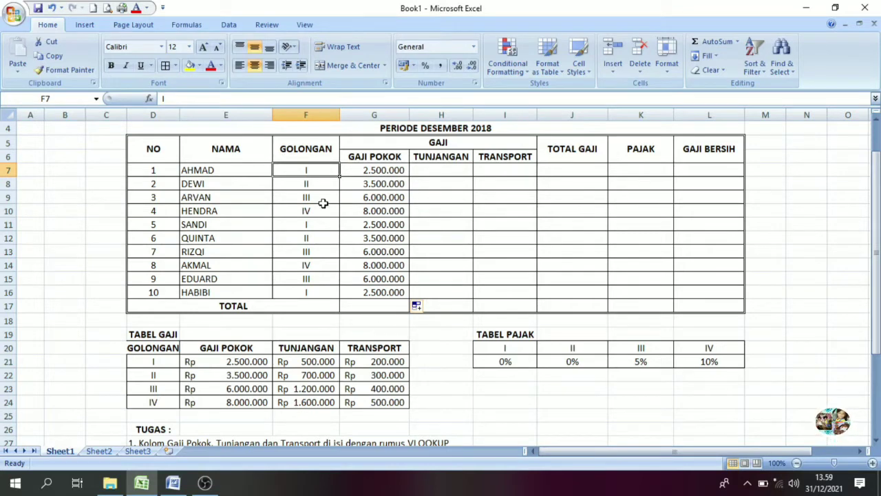
{"action": "type", "text": "i"}
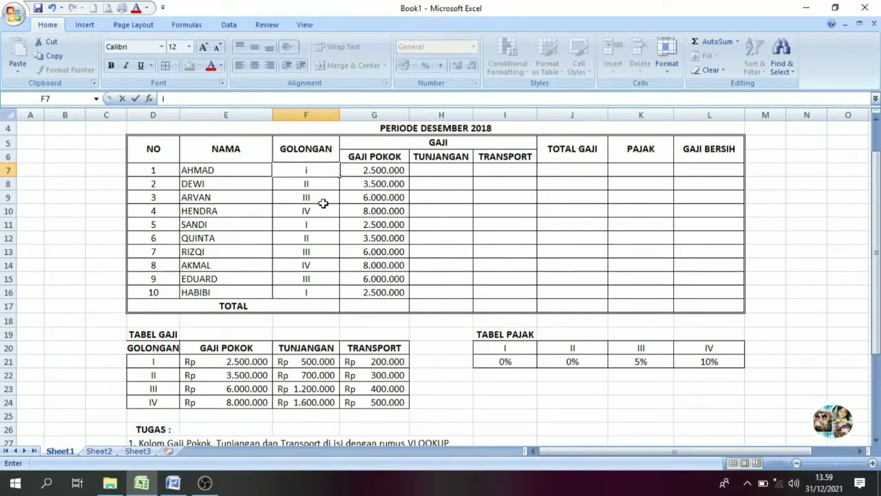
{"action": "type", "text": "I"}
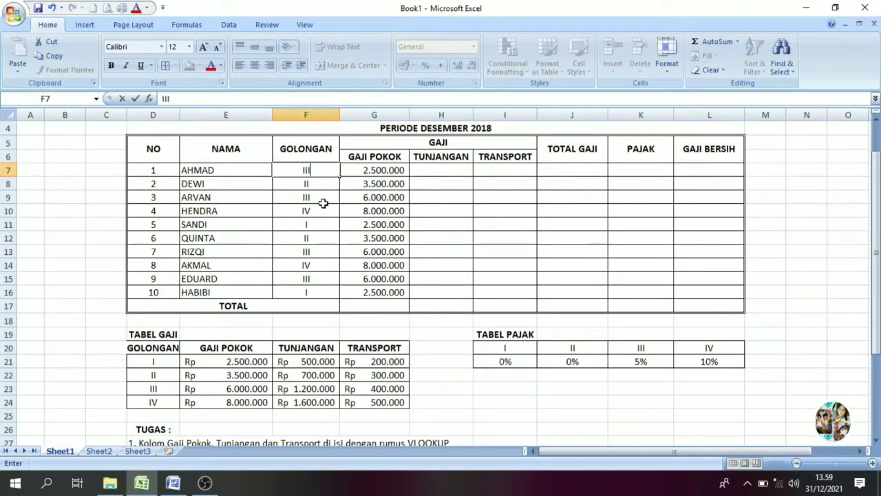
{"action": "key", "text": "Return"}
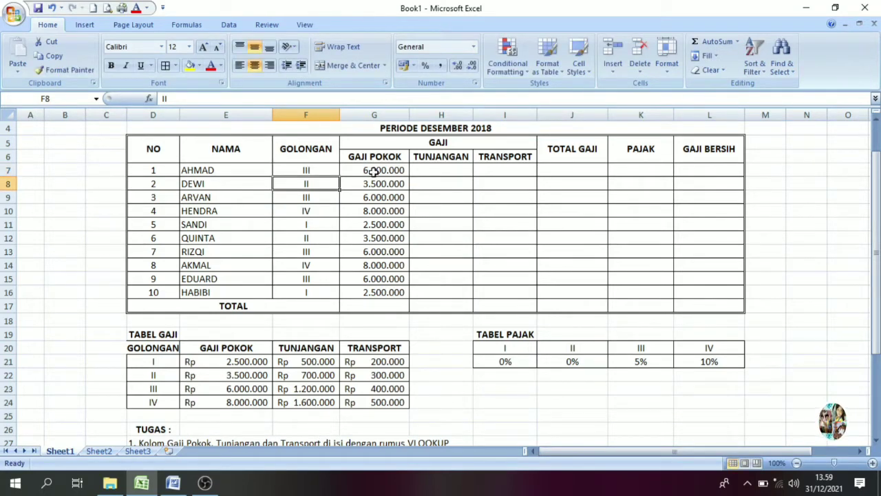
{"action": "left_click", "coordinate": [163, 390]}
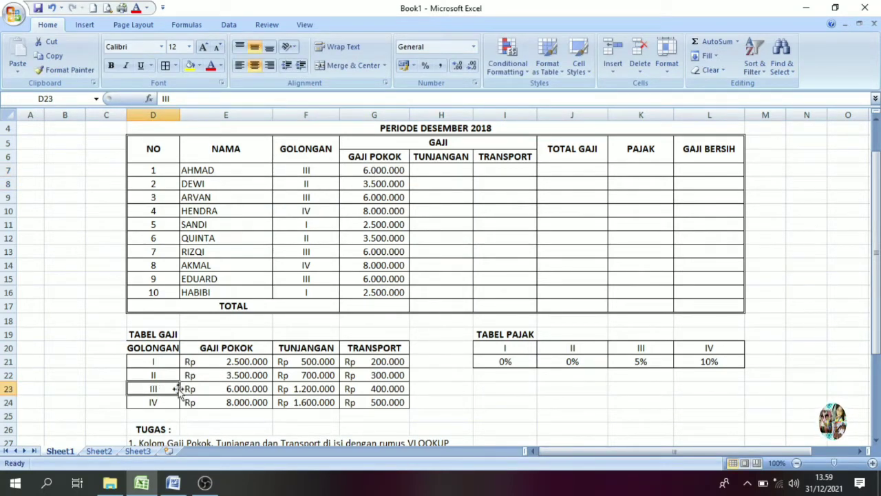
{"action": "left_click", "coordinate": [294, 171]}
{"action": "type", "text": "I"}
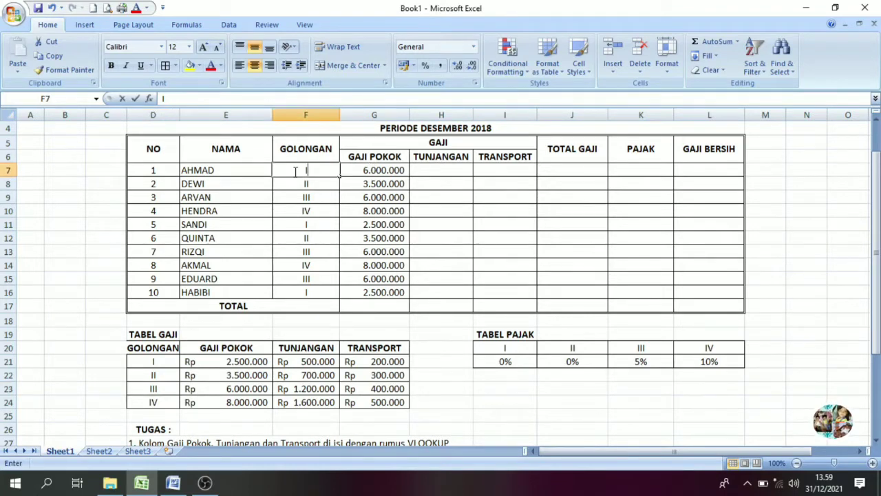
{"action": "key", "text": "Return"}
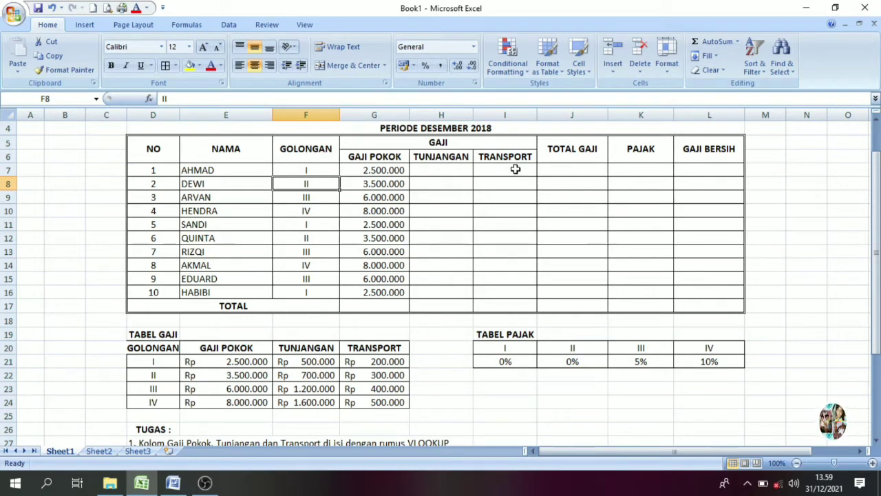
{"action": "left_click", "coordinate": [441, 170]}
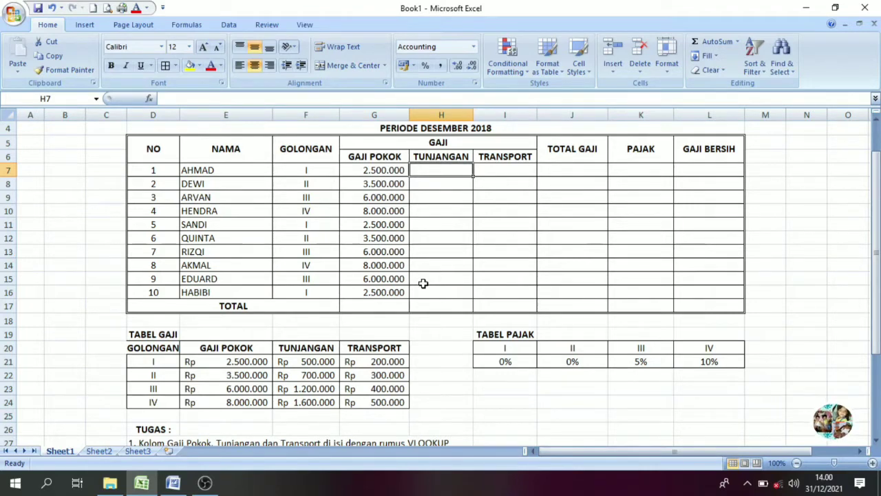
Begin H7 as =VLOOKUP(F7;D21:F24 spanning the Tabel Gaji through the Tunjangan column.
{"action": "type", "text": "=VLOOK"}
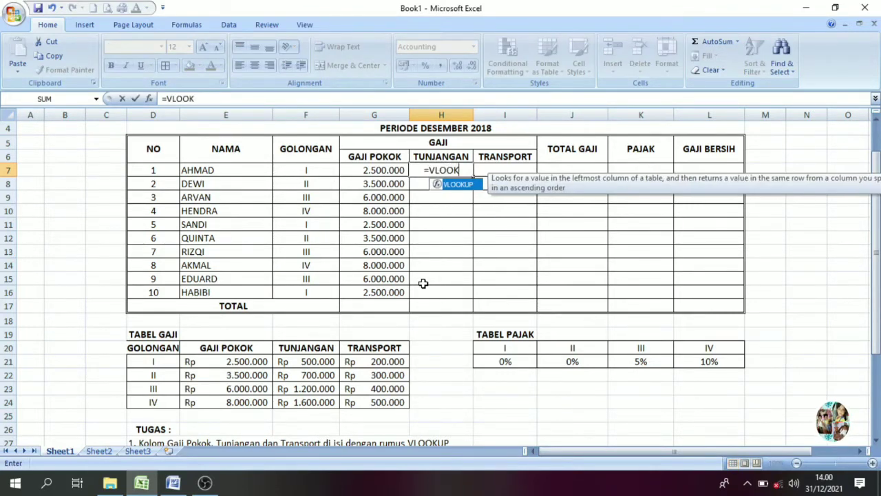
{"action": "type", "text": "UP("}
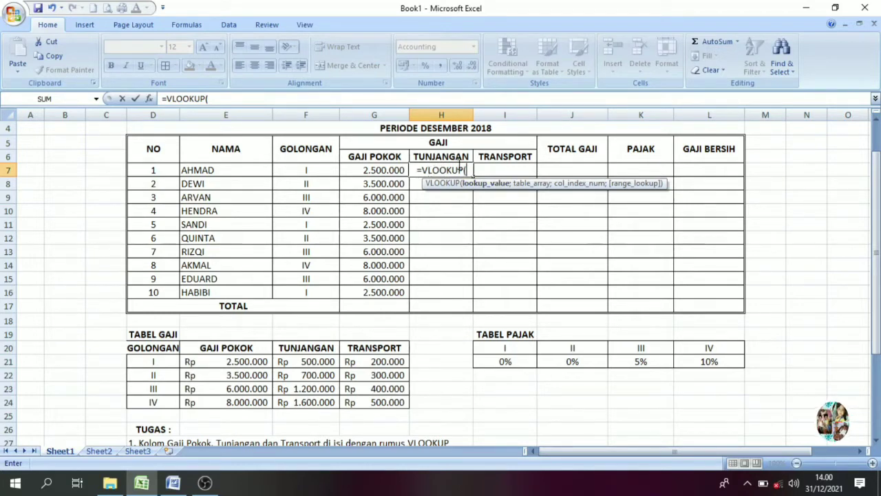
{"action": "left_click", "coordinate": [309, 171]}
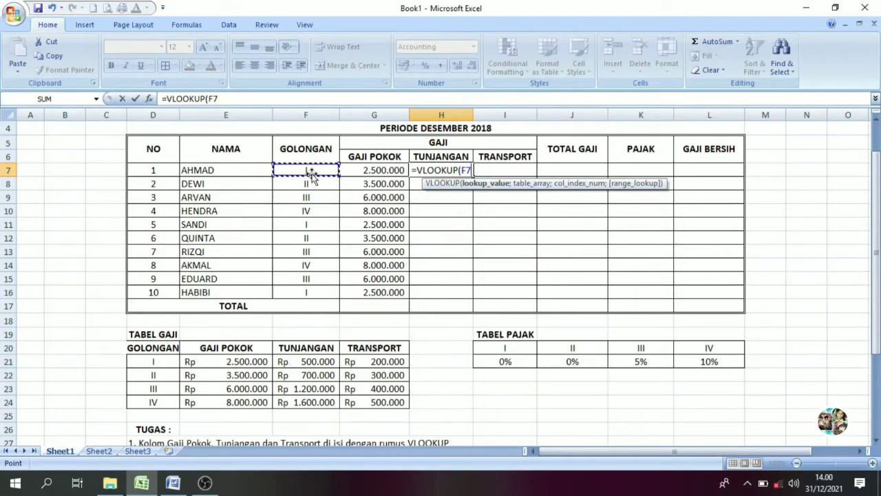
{"action": "type", "text": ";"}
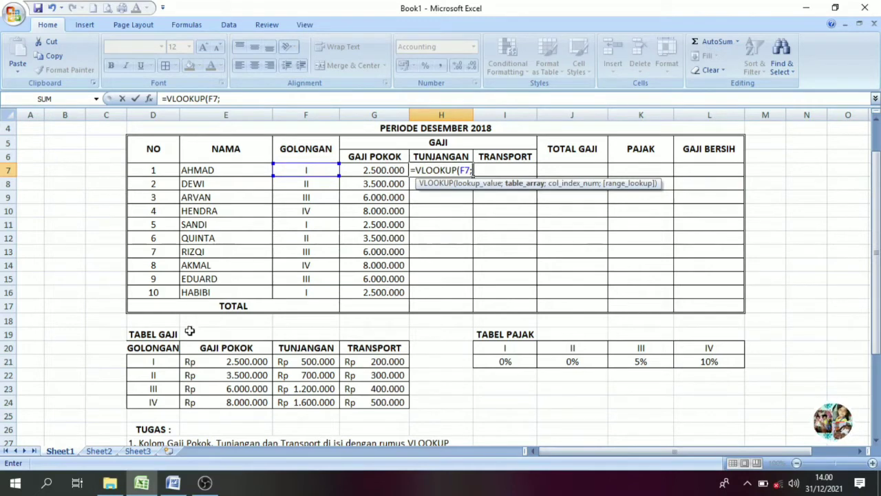
{"action": "left_click", "coordinate": [150, 359]}
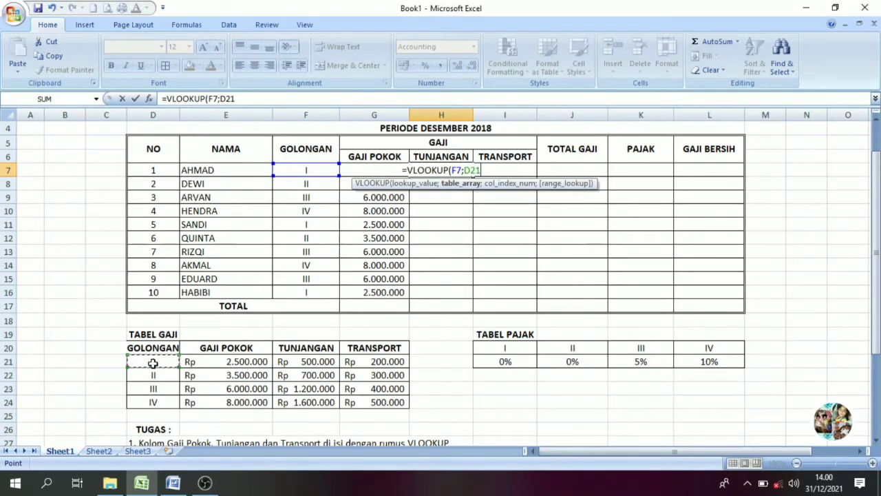
{"action": "key", "text": "shift+Right"}
{"action": "key", "text": "shift+Right"}
{"action": "key", "text": "shift+Down"}
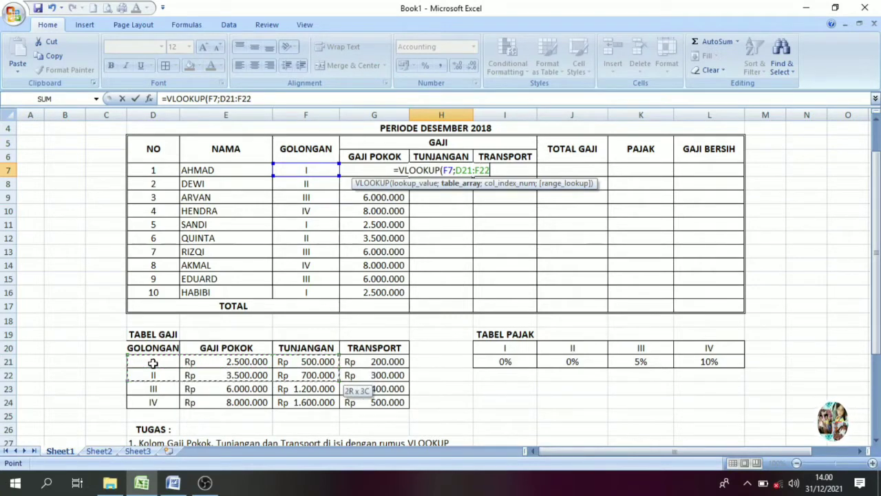
{"action": "key", "text": "shift+Down"}
{"action": "key", "text": "shift+Down"}
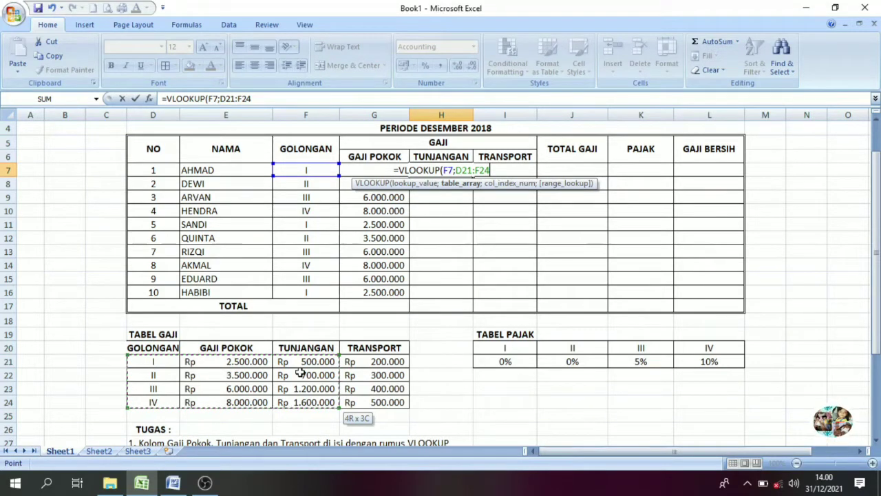
Finish H7 as =VLOOKUP(F7;$D$21:$F$24;3), returning a Tunjangan of 500.000.
{"action": "key", "text": "F4"}
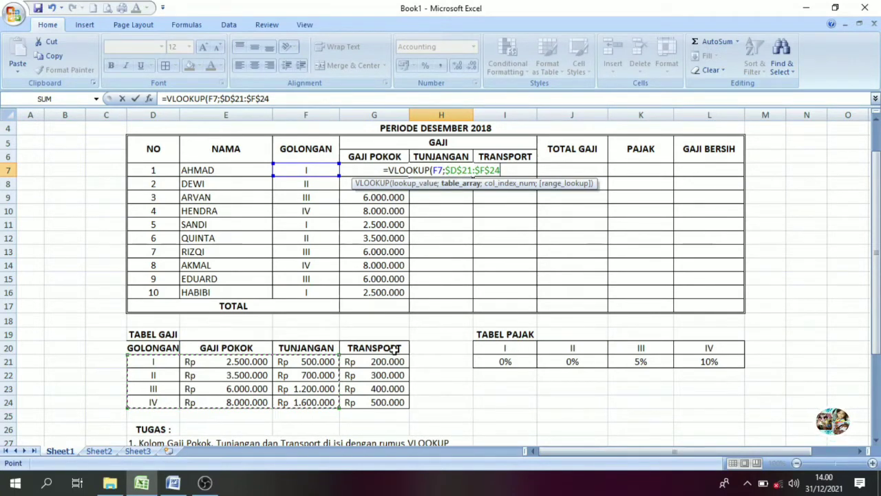
{"action": "type", "text": ";"}
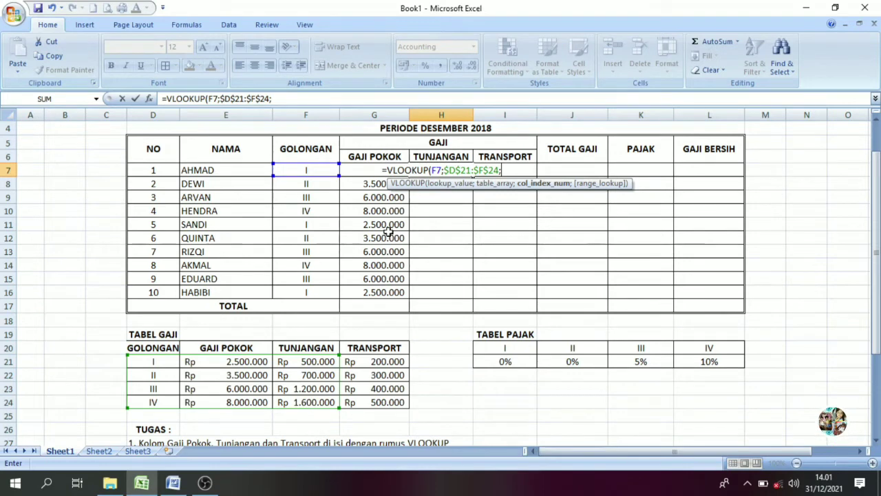
{"action": "type", "text": "3"}
{"action": "type", "text": ";"}
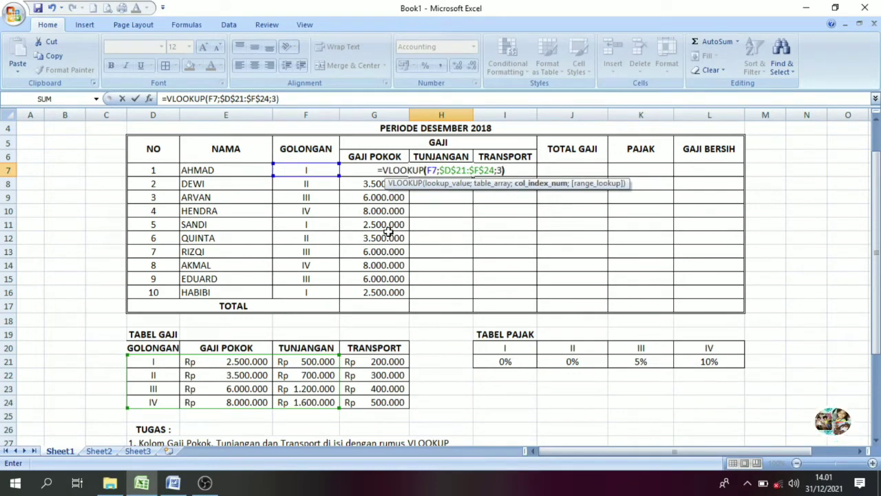
{"action": "key", "text": "Return"}
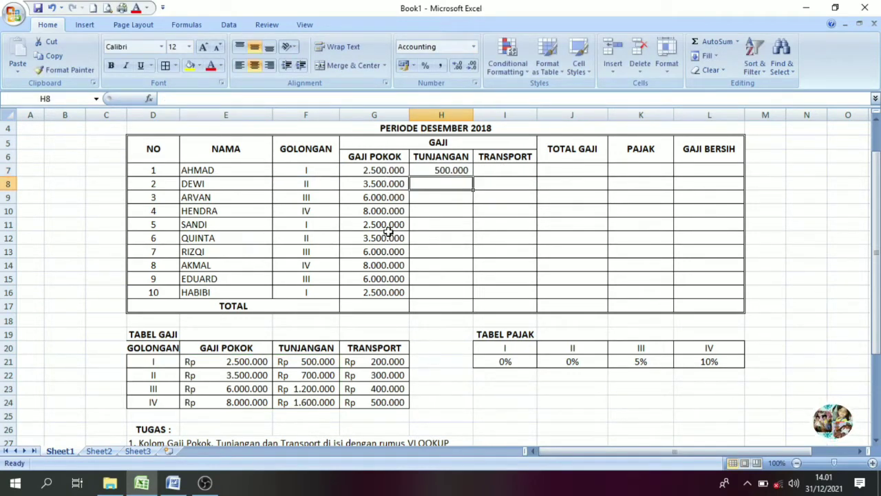
Fill the Tunjangan formula from H7 down to H16 and verify it against the Tabel Gaji.
{"action": "left_click", "coordinate": [436, 171]}
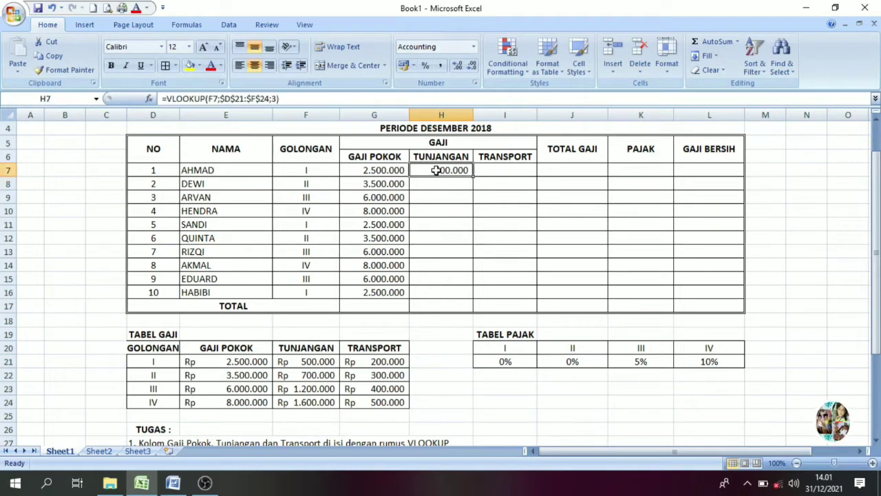
{"action": "left_click_drag", "start_coordinate": [473, 175], "coordinate": [473, 300]}
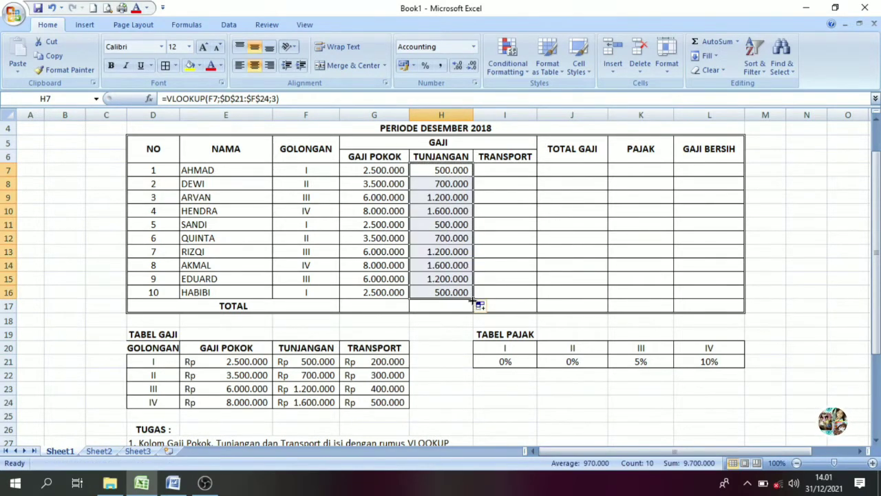
{"action": "left_click", "coordinate": [442, 239]}
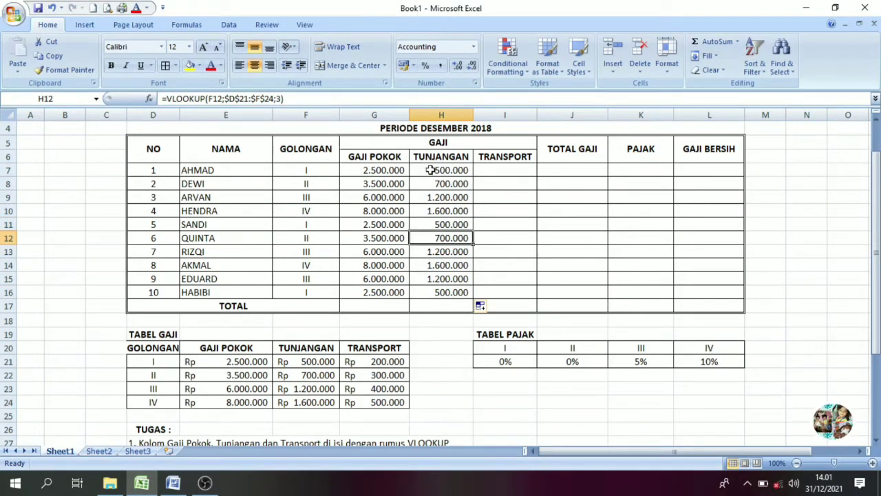
{"action": "left_click", "coordinate": [170, 362]}
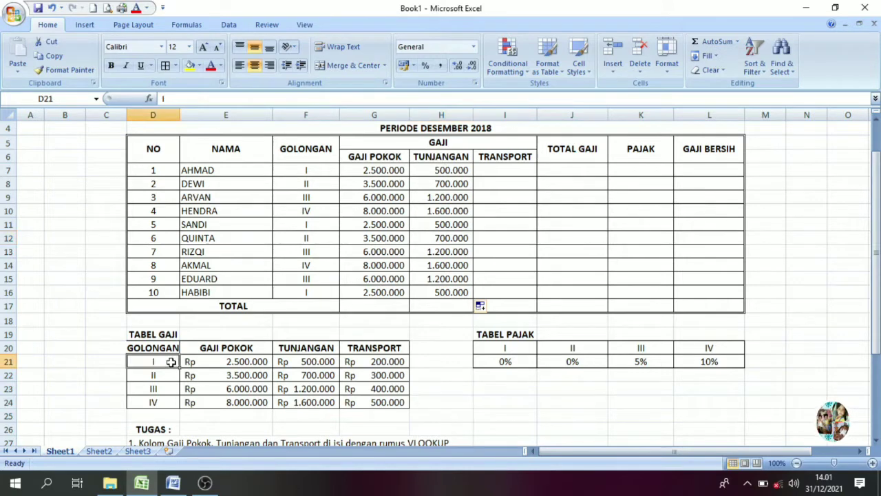
{"action": "left_click", "coordinate": [308, 364]}
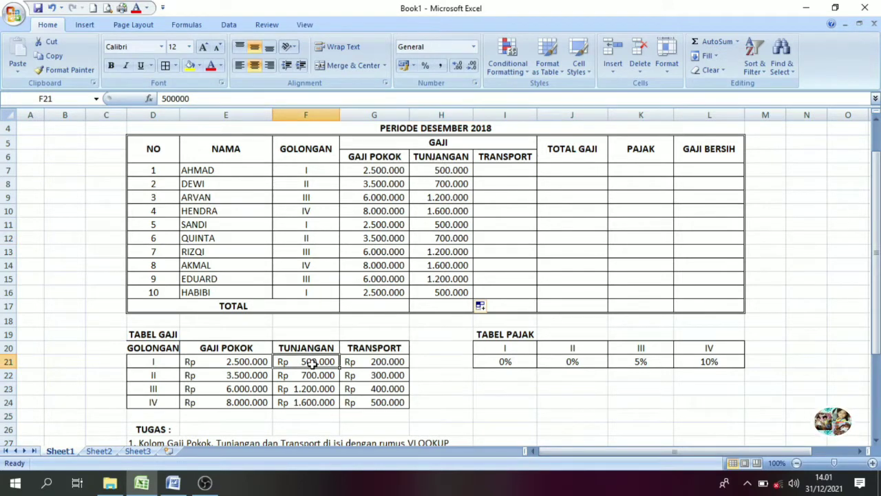
{"action": "left_click", "coordinate": [310, 213]}
{"action": "left_click", "coordinate": [447, 214]}
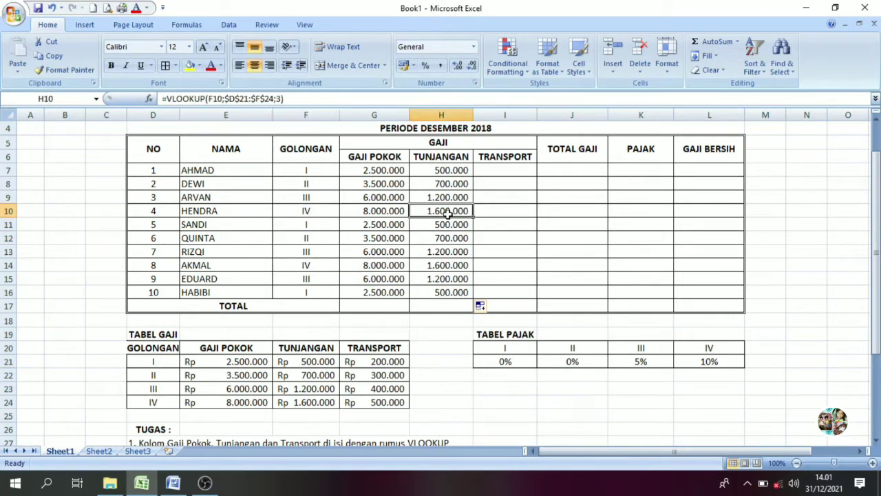
{"action": "left_click", "coordinate": [165, 399]}
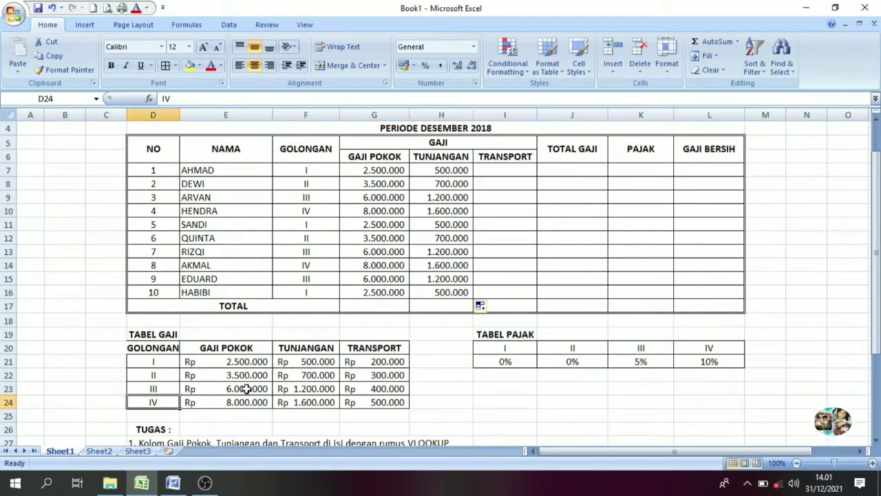
{"action": "left_click", "coordinate": [323, 405]}
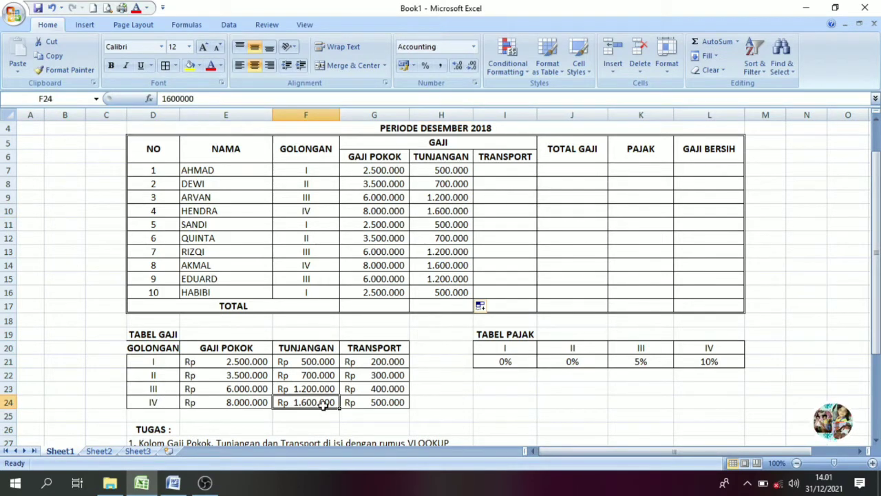
Test the lookups by changing AHMAD's golongan to IV, then restore it to I.
{"action": "left_click", "coordinate": [305, 179]}
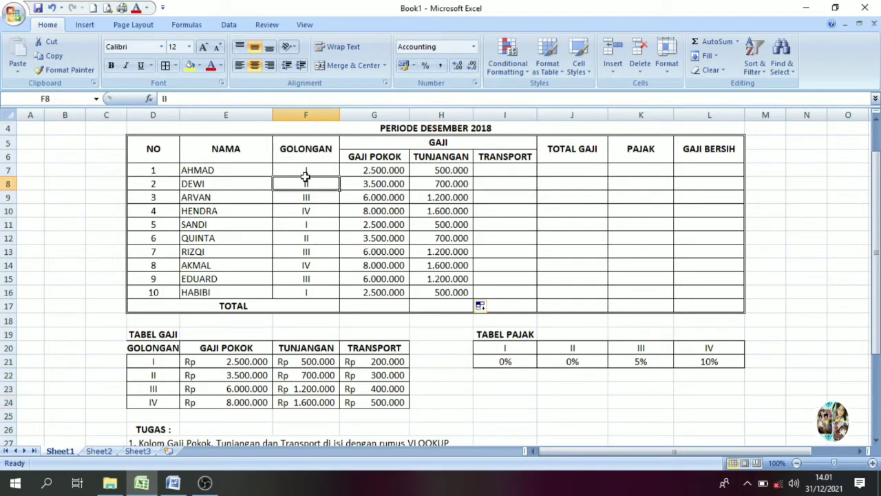
{"action": "left_click", "coordinate": [322, 171]}
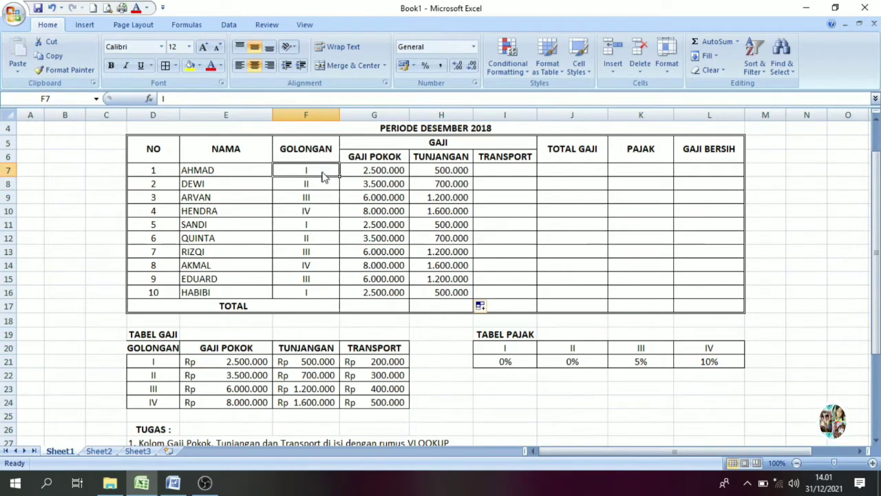
{"action": "type", "text": "i"}
{"action": "key", "text": "BackSpace"}
{"action": "key", "text": "BackSpace"}
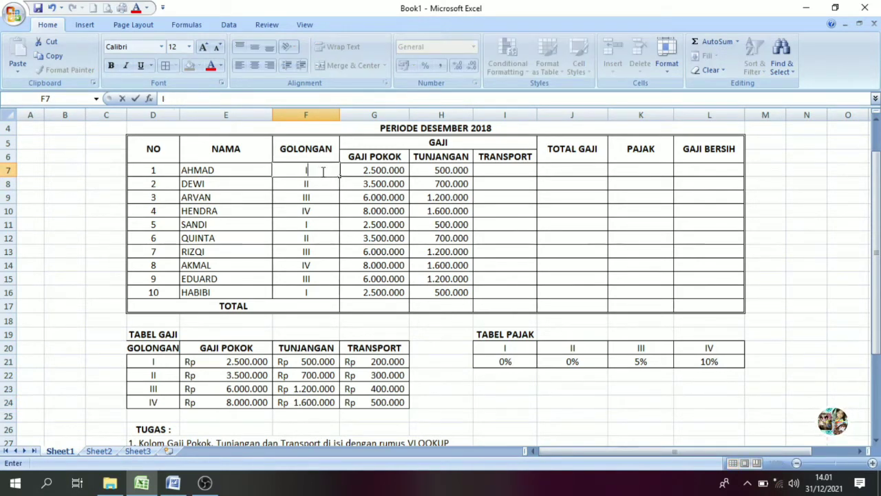
{"action": "key", "text": "Return"}
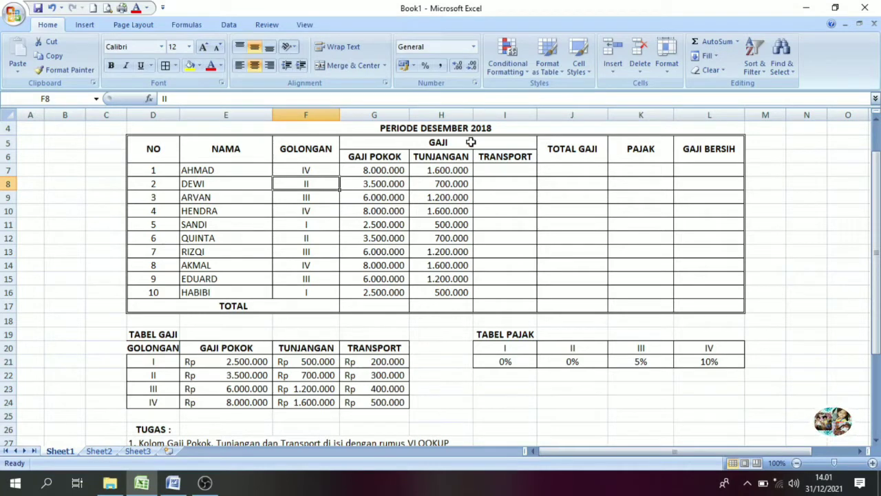
{"action": "left_click", "coordinate": [423, 173]}
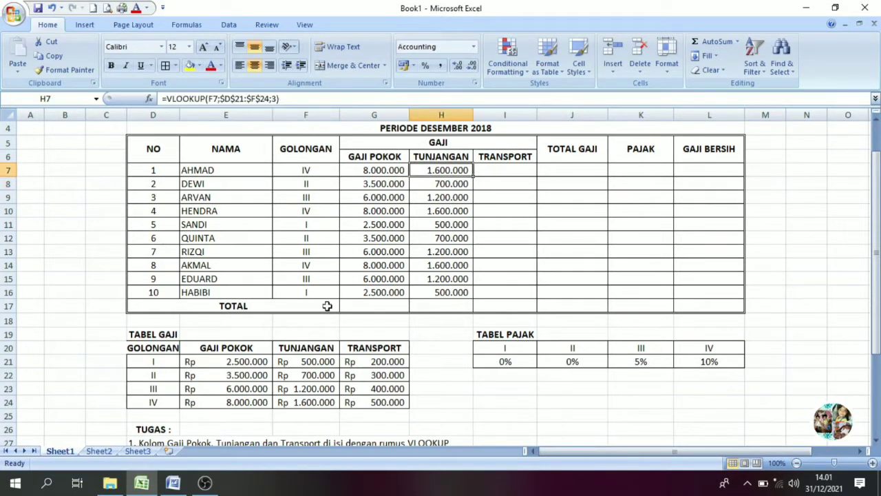
{"action": "left_click", "coordinate": [285, 401]}
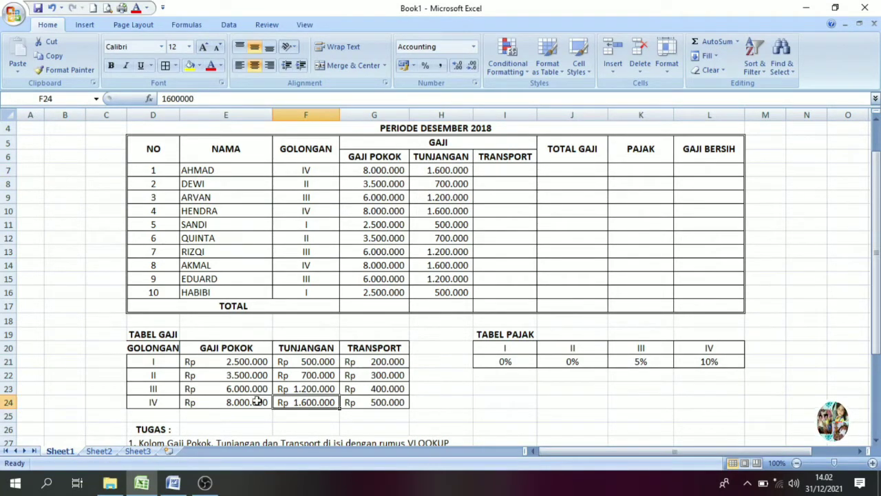
{"action": "left_click", "coordinate": [164, 397]}
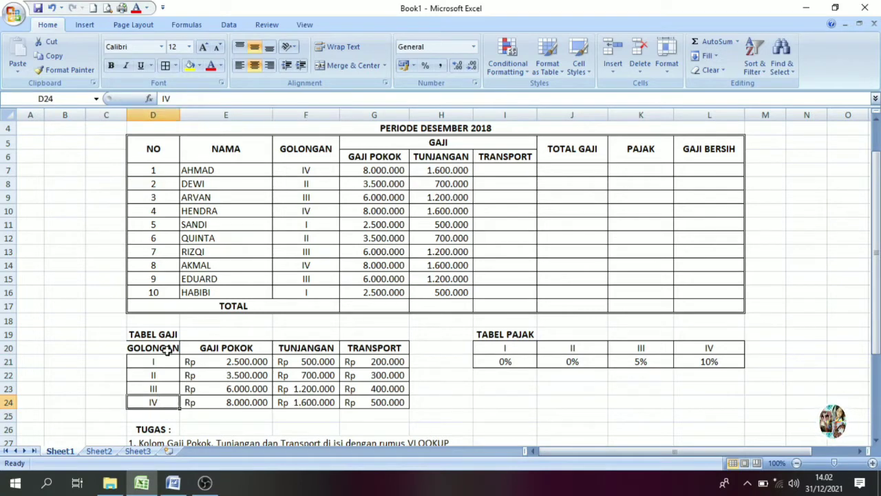
{"action": "left_click", "coordinate": [306, 171]}
{"action": "type", "text": "i"}
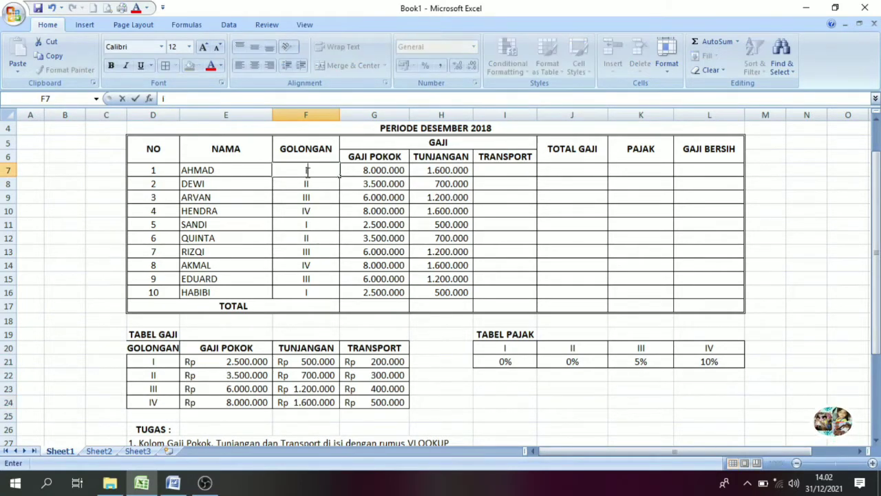
{"action": "key", "text": "Return"}
{"action": "left_click", "coordinate": [506, 169]}
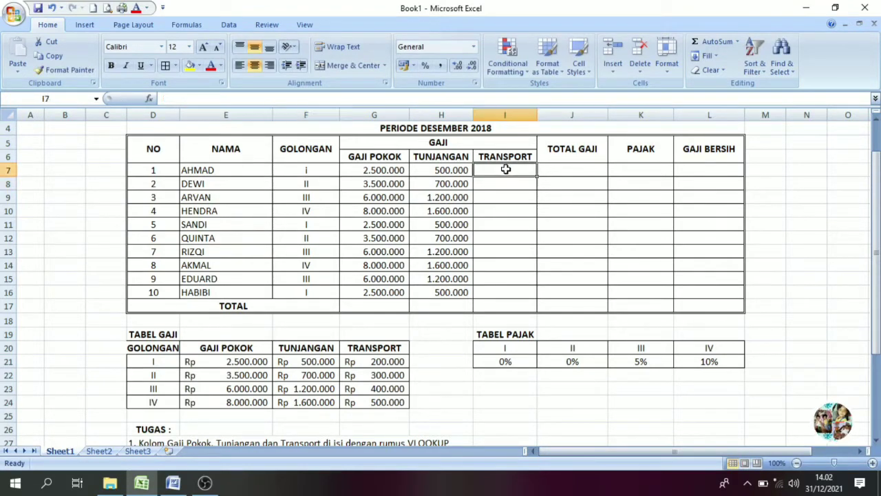
Re-enter AHMAD's golongan in F7 as I.
{"action": "left_click", "coordinate": [310, 170]}
{"action": "type", "text": "i"}
{"action": "left_click", "coordinate": [314, 171]}
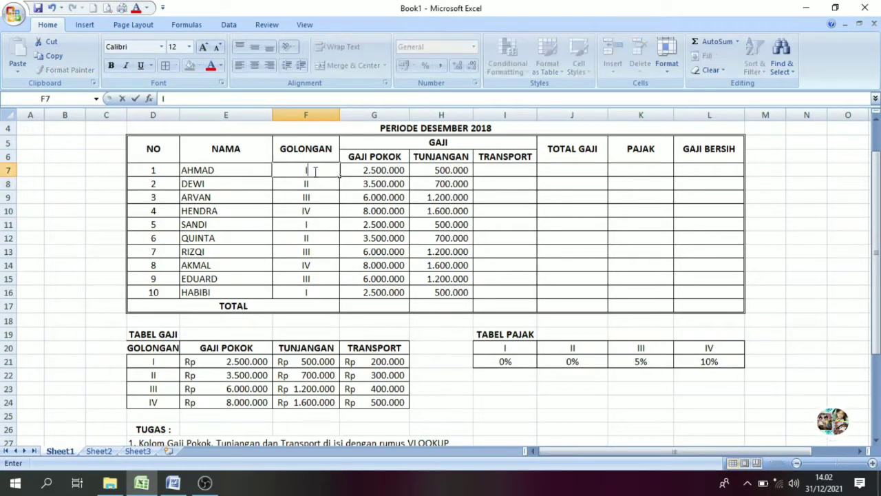
{"action": "key", "text": "Return"}
Enter =VLOOKUP(F7;$D$21:$G$24;4) in I7, returning a transport of 200.000.
{"action": "left_click", "coordinate": [505, 170]}
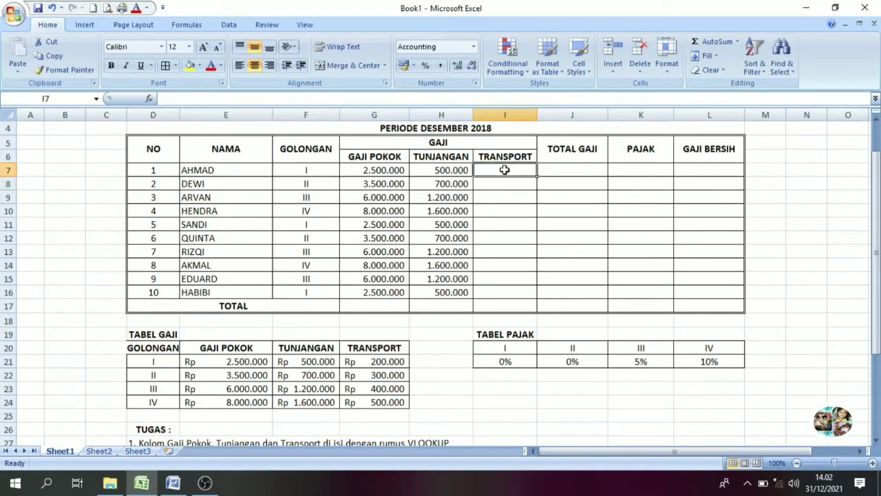
{"action": "type", "text": "="}
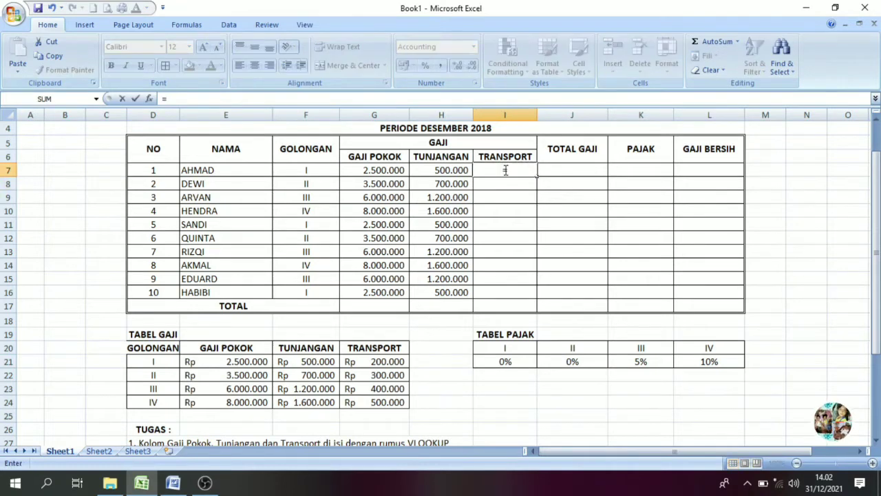
{"action": "type", "text": "VLOOKUP"}
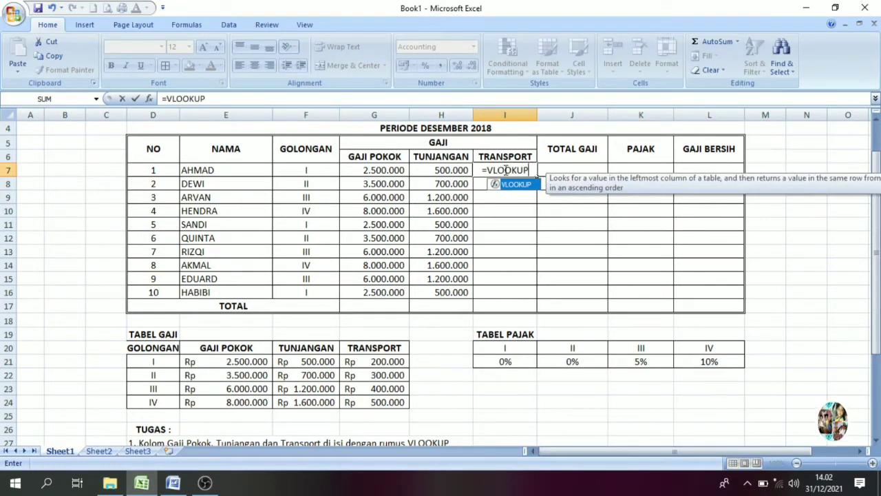
{"action": "type", "text": "("}
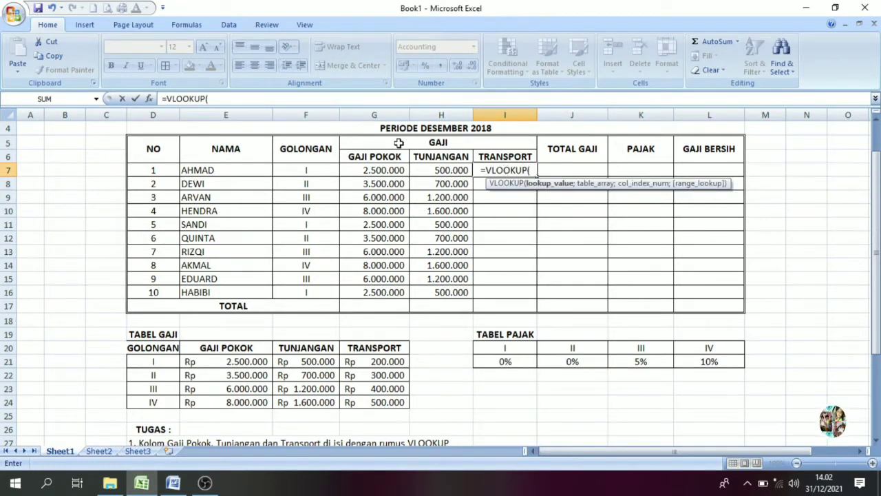
{"action": "left_click", "coordinate": [289, 171]}
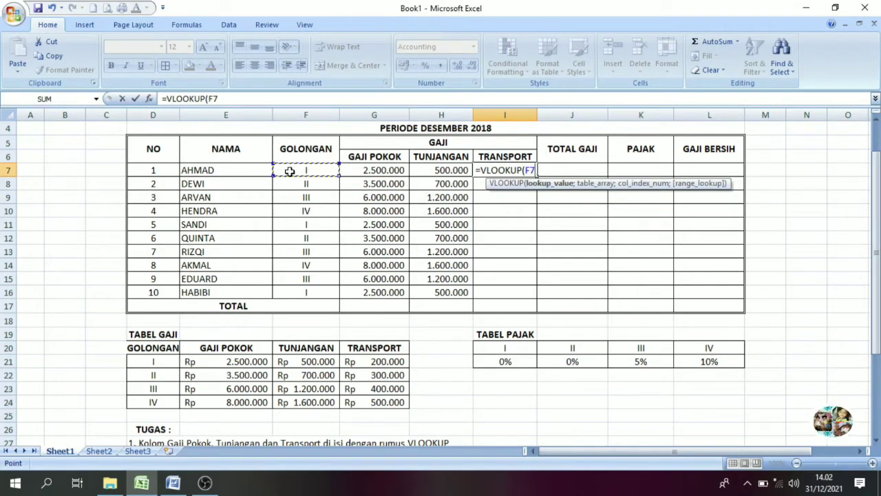
{"action": "type", "text": ";"}
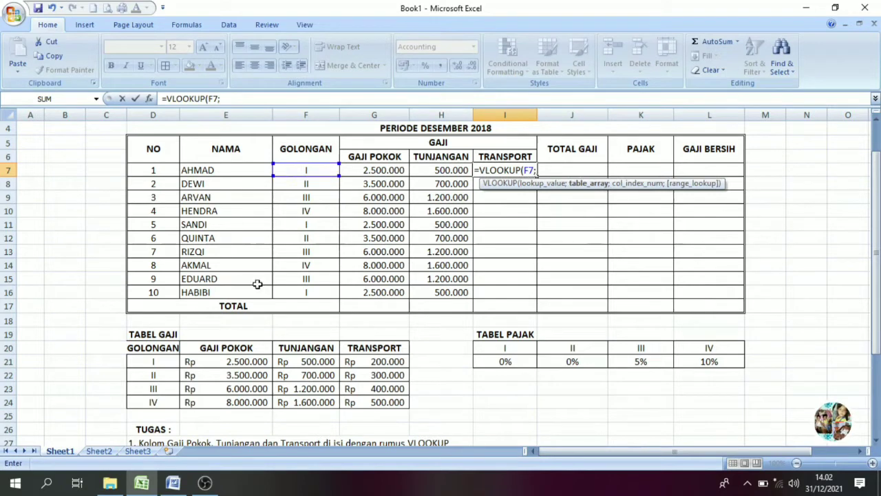
{"action": "left_click", "coordinate": [153, 362]}
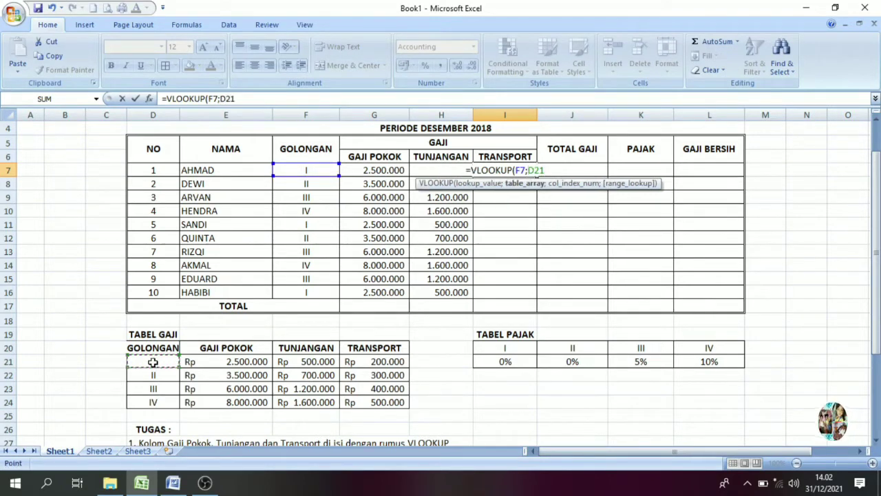
{"action": "key", "text": "shift+Right"}
{"action": "key", "text": "shift+Right"}
{"action": "key", "text": "shift+Right"}
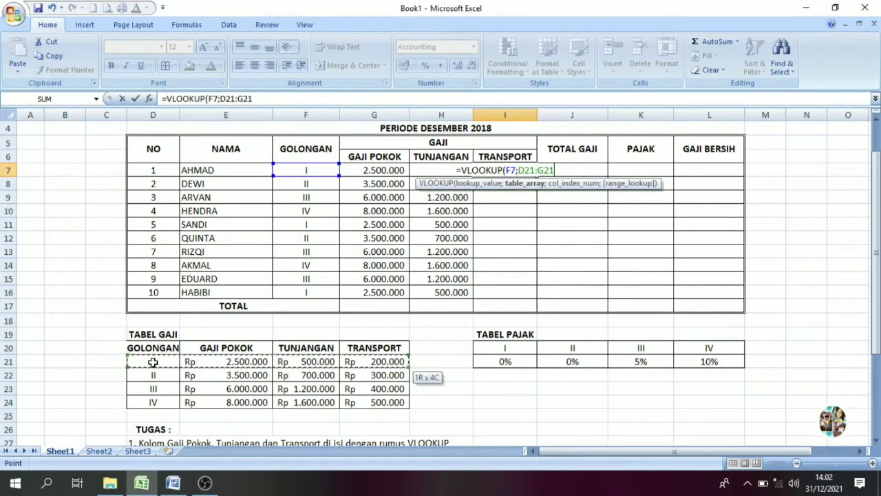
{"action": "key", "text": "shift+Down"}
{"action": "key", "text": "shift+Down"}
{"action": "key", "text": "shift+Down"}
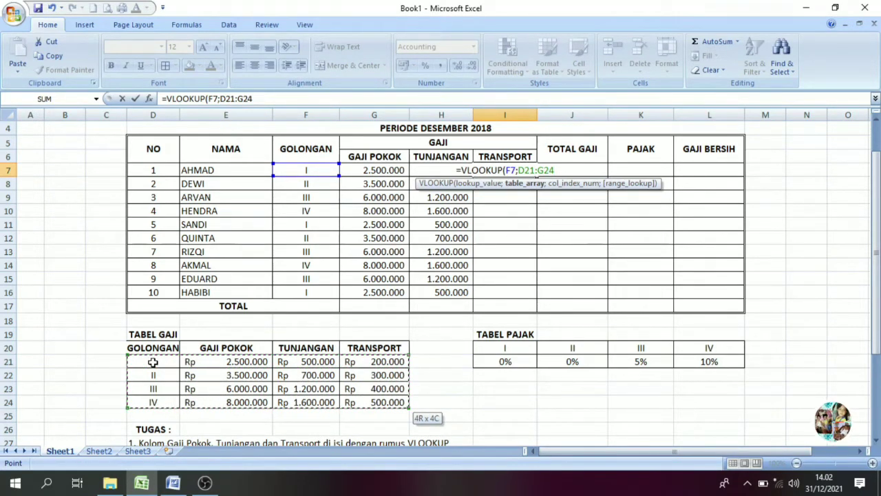
{"action": "key", "text": "F4"}
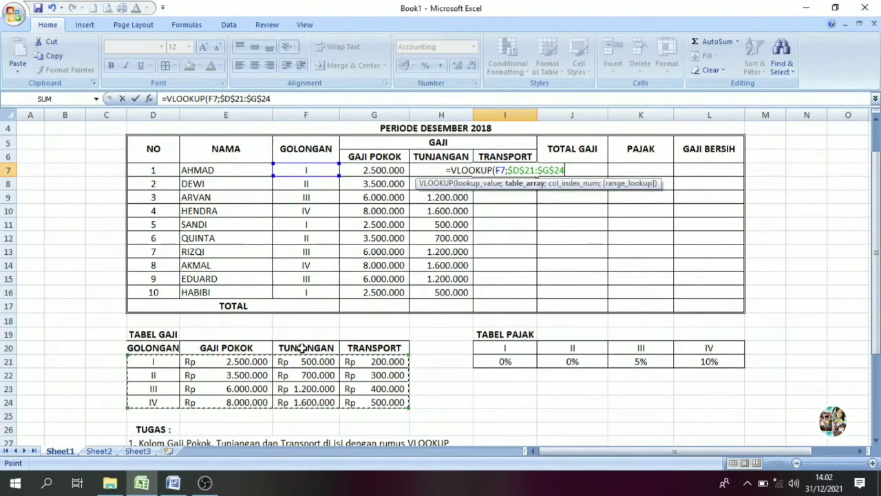
{"action": "type", "text": ";"}
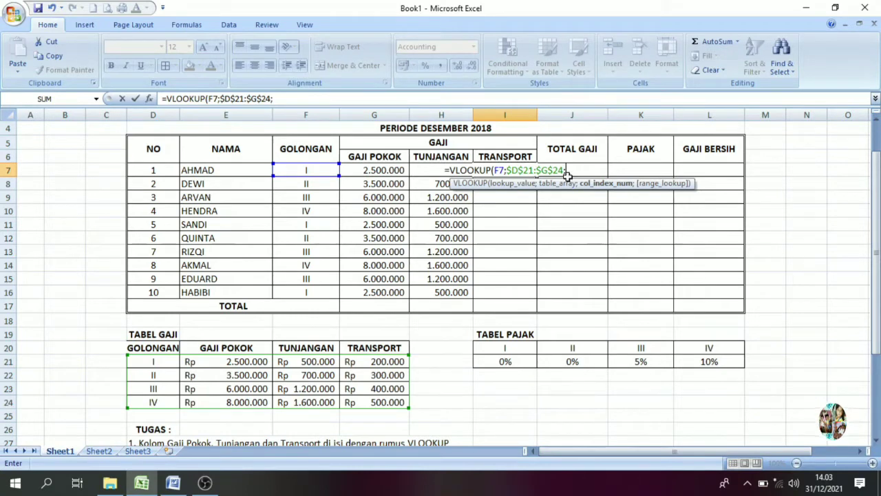
{"action": "type", "text": "4"}
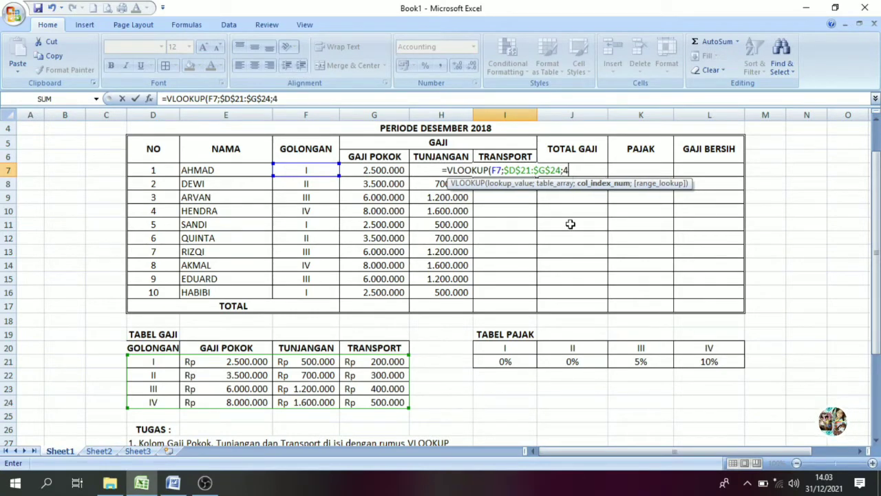
{"action": "type", "text": ")"}
{"action": "key", "text": "Return"}
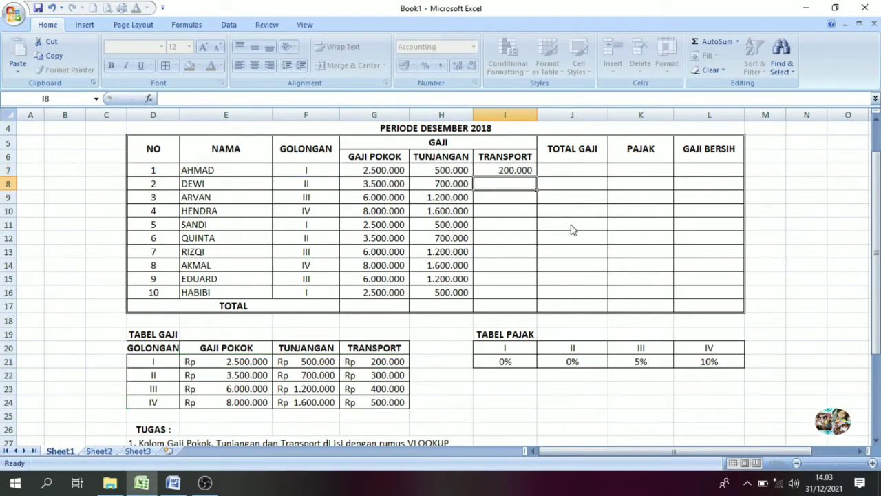
Fill the I7 transport formula down to I16 and verify rates against TABEL GAJI.
{"action": "left_click", "coordinate": [521, 170]}
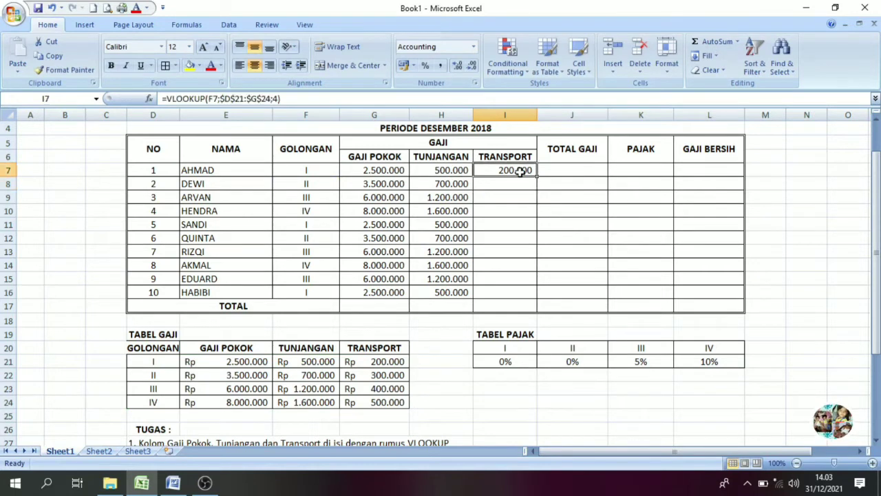
{"action": "left_click_drag", "start_coordinate": [535, 176], "coordinate": [533, 296]}
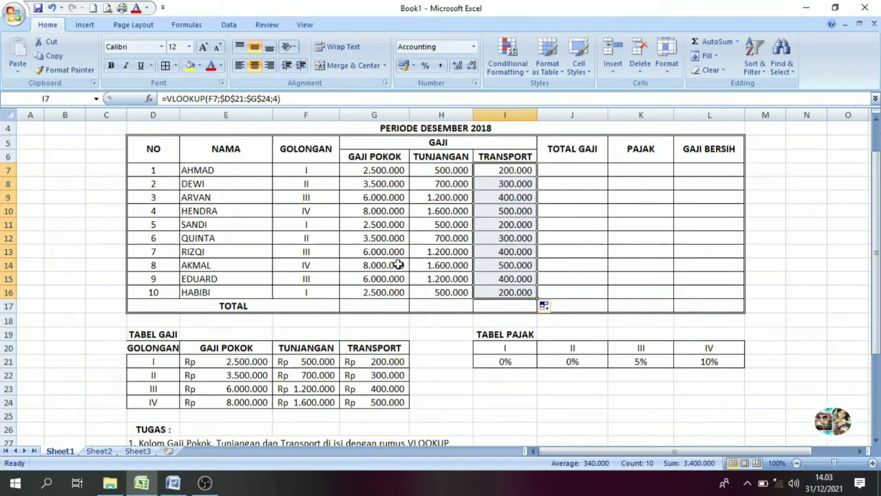
{"action": "left_click", "coordinate": [163, 362]}
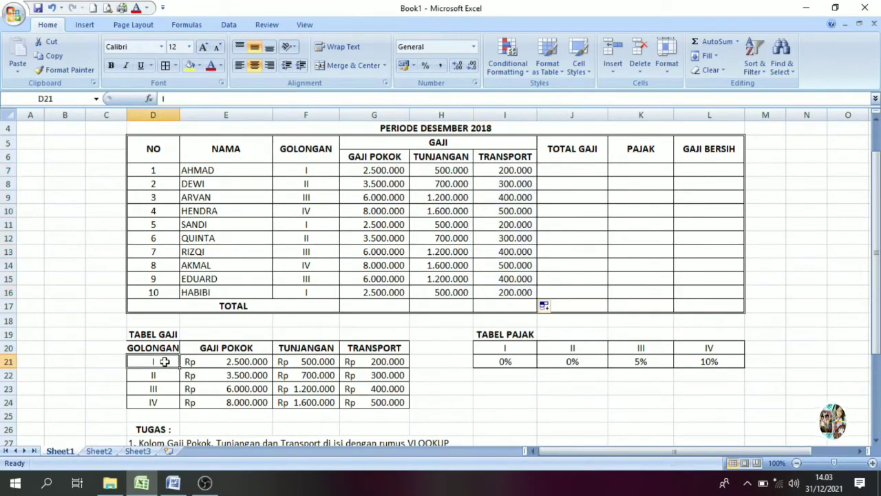
{"action": "left_click", "coordinate": [391, 362]}
{"action": "left_click", "coordinate": [318, 211]}
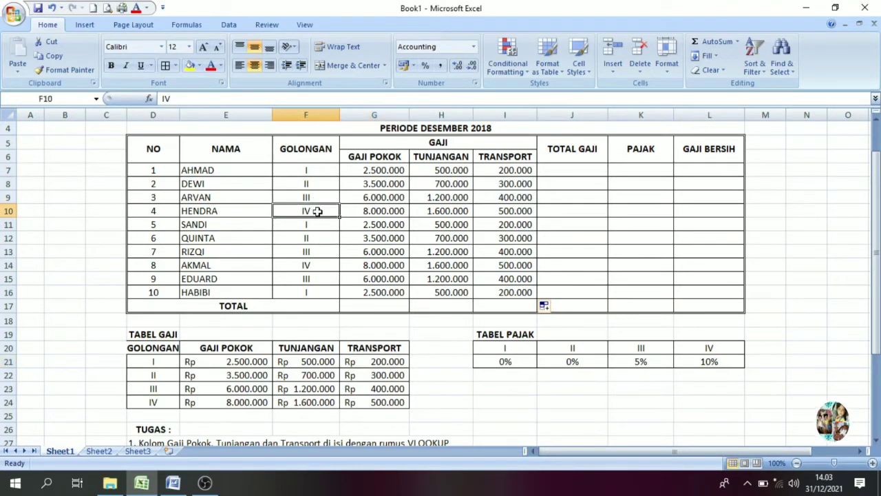
{"action": "left_click", "coordinate": [500, 215]}
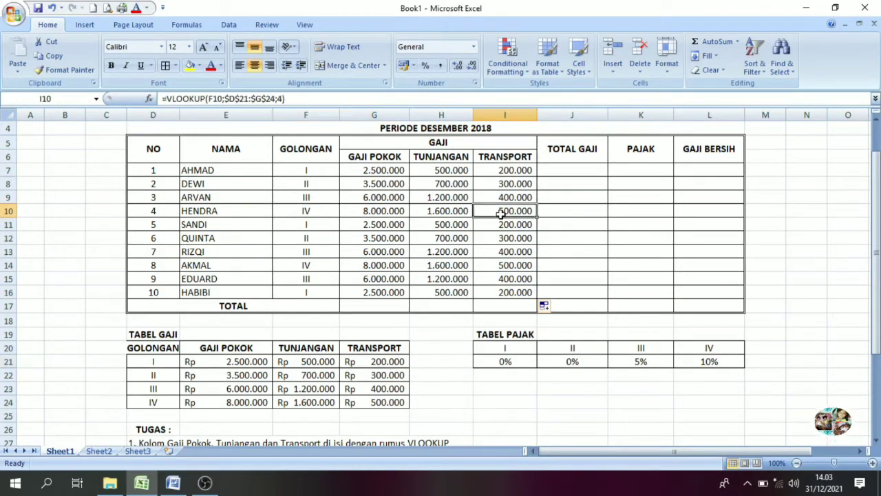
{"action": "left_click", "coordinate": [161, 399]}
{"action": "left_click", "coordinate": [388, 404]}
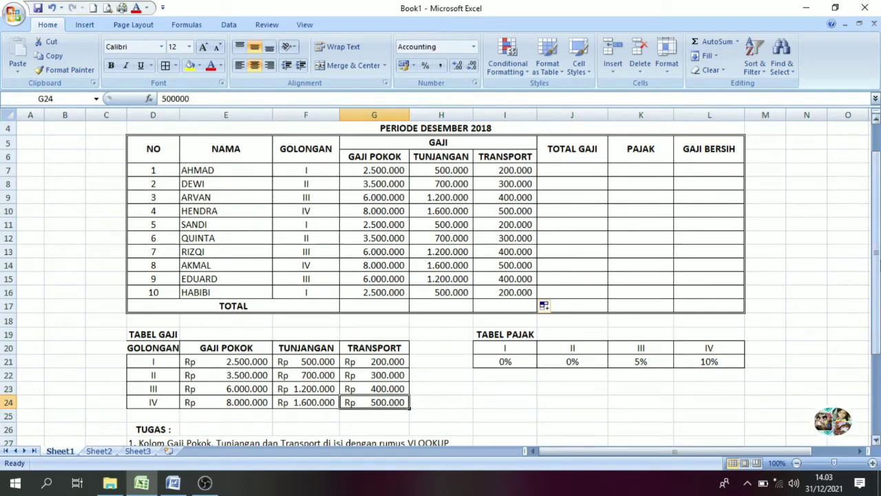
{"action": "left_click_drag", "start_coordinate": [877, 332], "coordinate": [877, 394]}
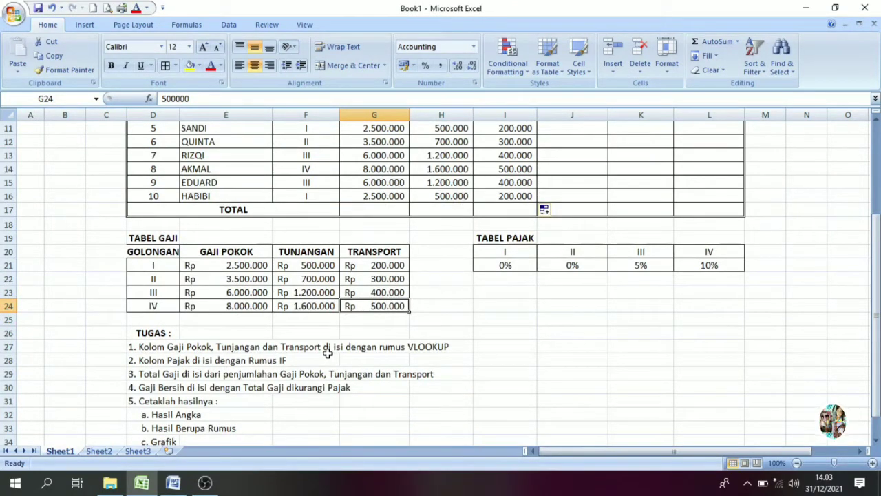
{"action": "left_click", "coordinate": [158, 361]}
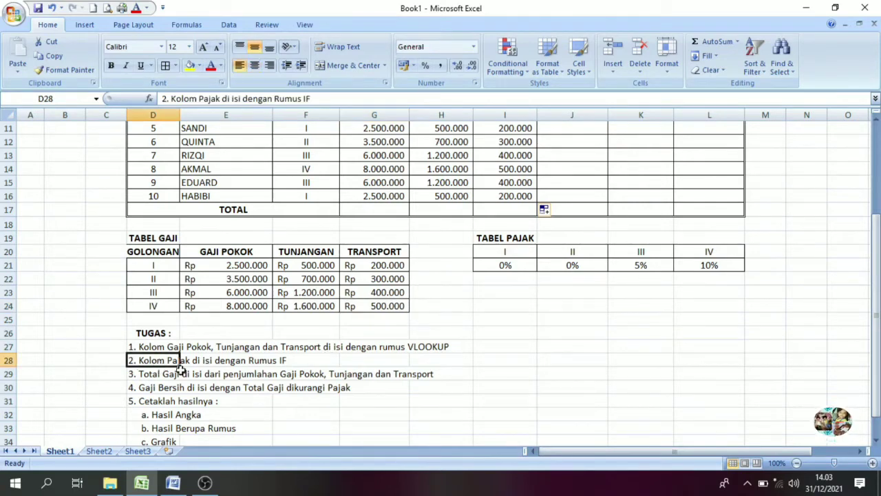
{"action": "left_click", "coordinate": [264, 369]}
{"action": "left_click", "coordinate": [174, 364]}
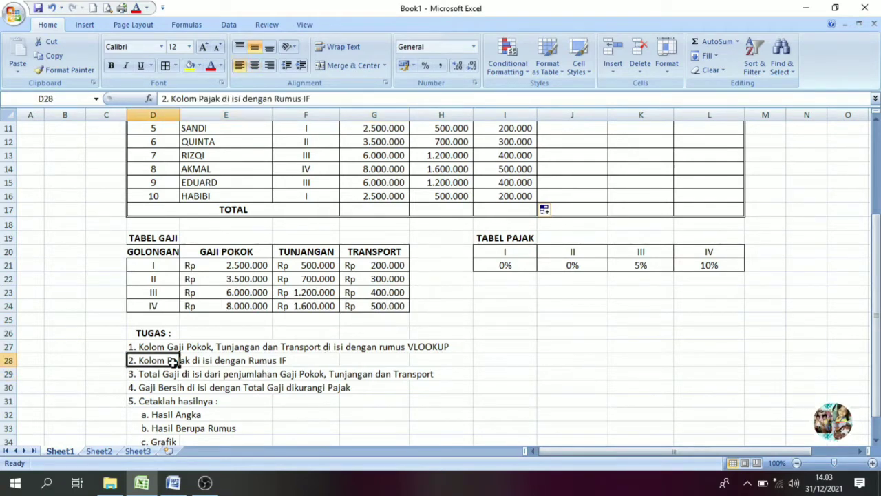
{"action": "left_click", "coordinate": [298, 361]}
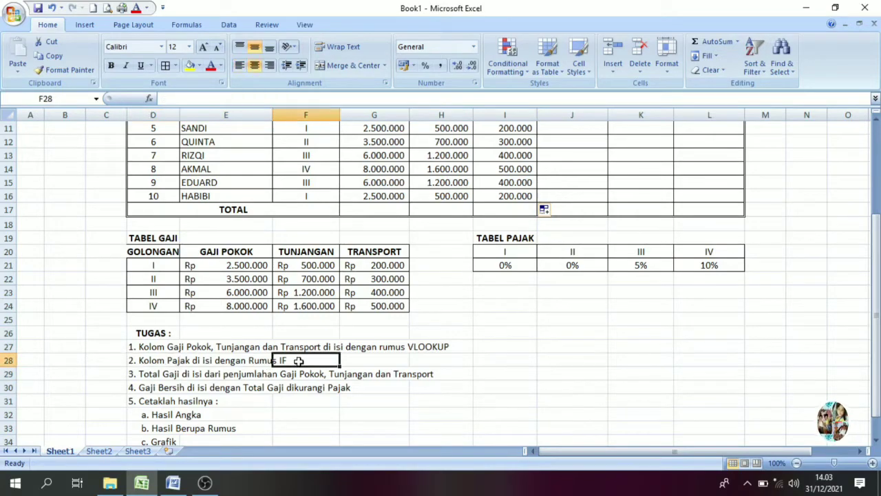
{"action": "left_click_drag", "start_coordinate": [876, 300], "coordinate": [877, 210]}
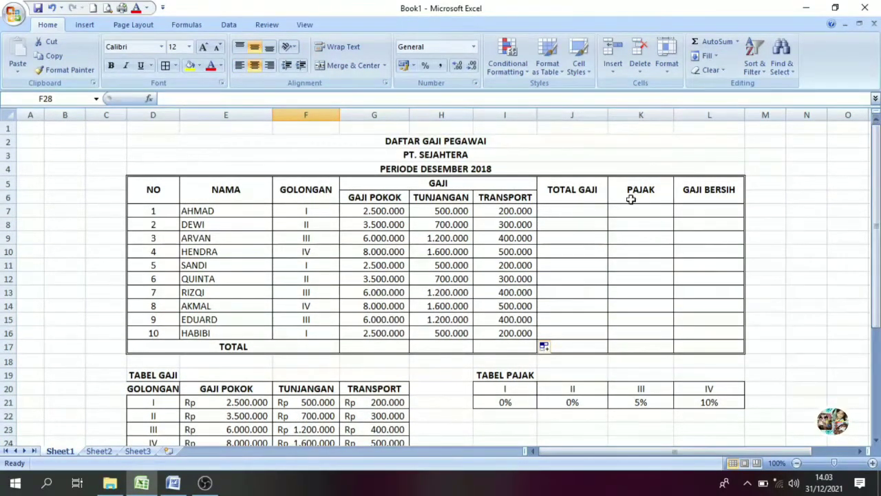
{"action": "left_click", "coordinate": [629, 207]}
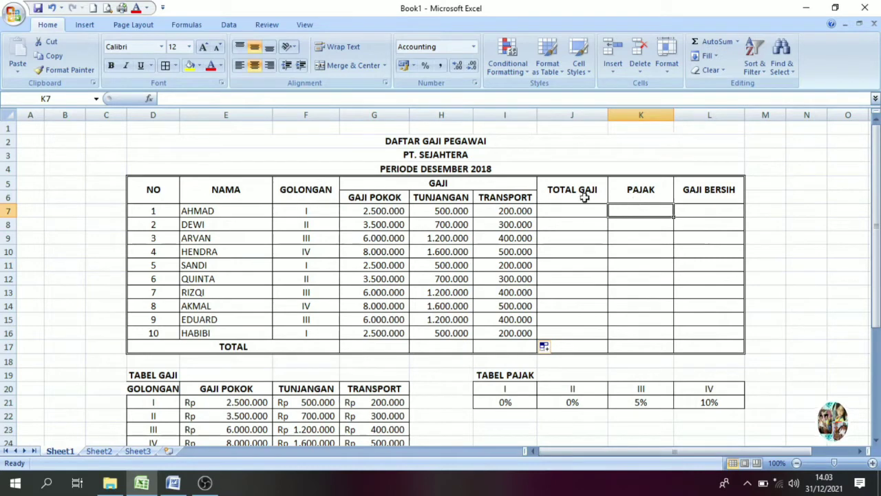
{"action": "left_click", "coordinate": [310, 208]}
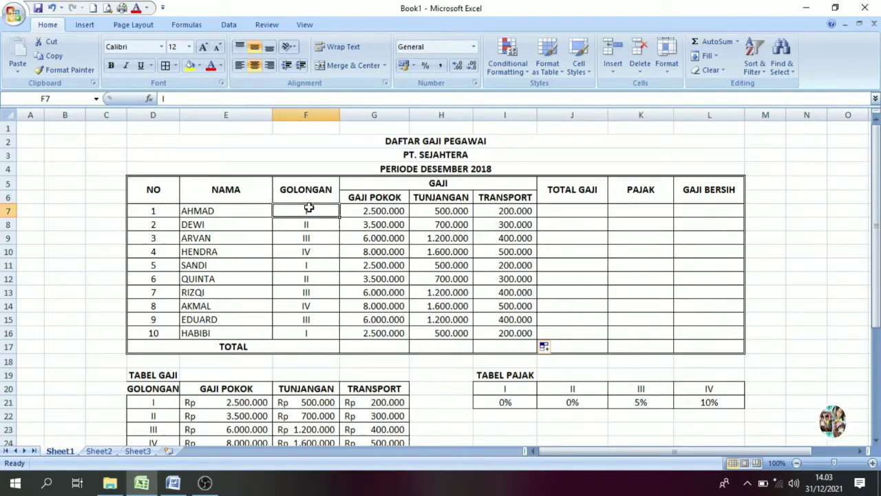
{"action": "left_click", "coordinate": [649, 206]}
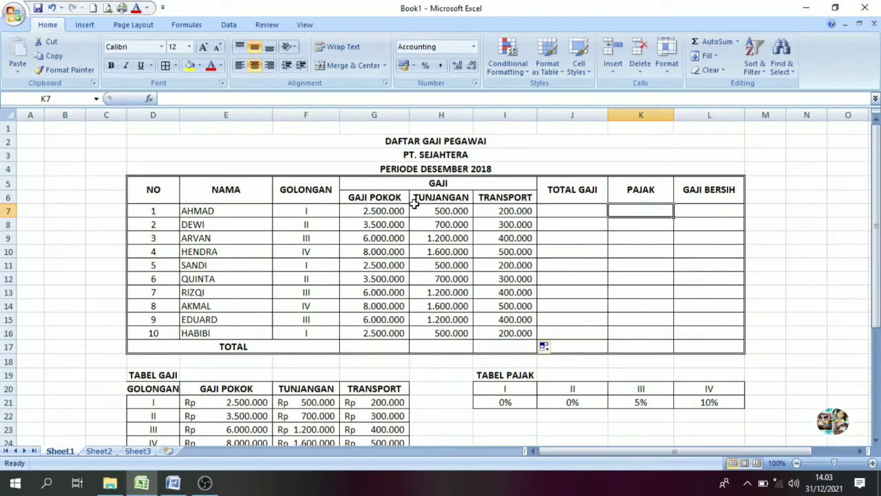
{"action": "left_click", "coordinate": [306, 214]}
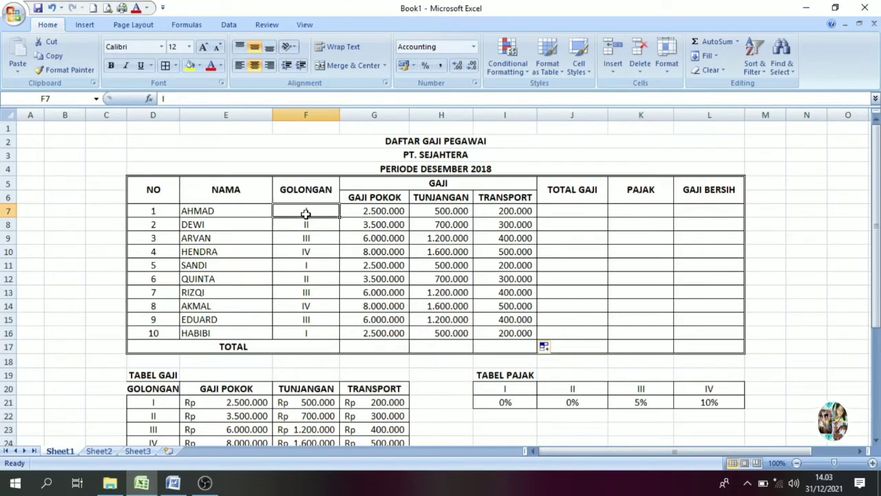
{"action": "left_click", "coordinate": [667, 209]}
{"action": "left_click_drag", "start_coordinate": [503, 390], "coordinate": [697, 402]}
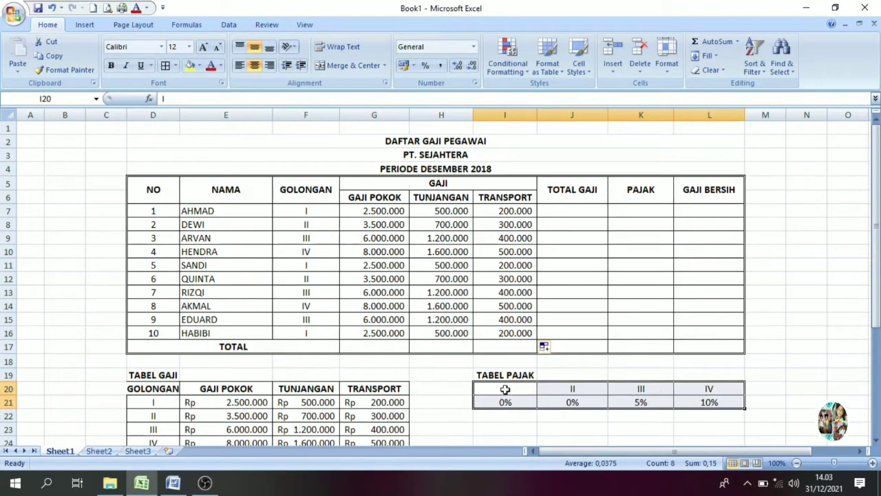
{"action": "left_click", "coordinate": [506, 391]}
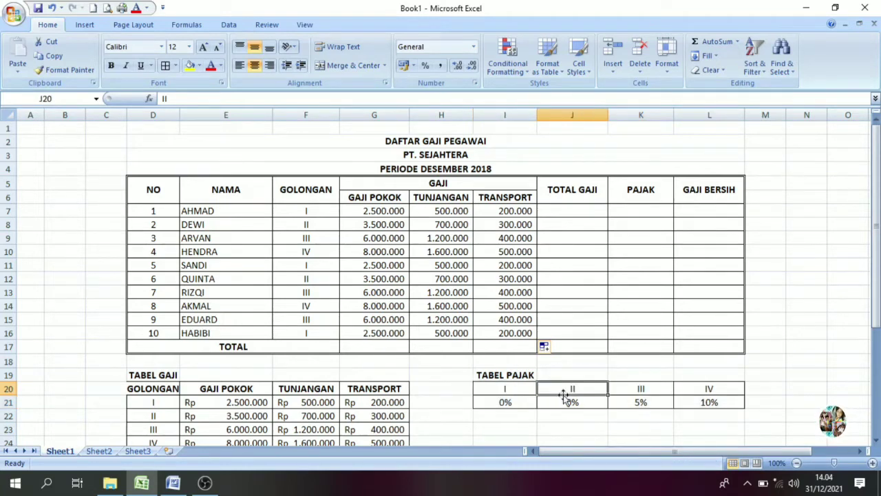
{"action": "left_click_drag", "start_coordinate": [527, 403], "coordinate": [543, 405]}
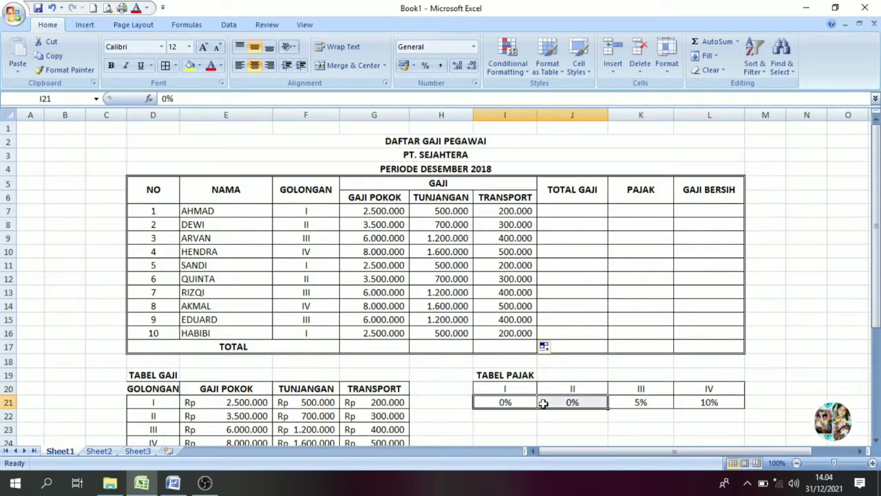
{"action": "left_click", "coordinate": [502, 388]}
{"action": "left_click", "coordinate": [567, 393]}
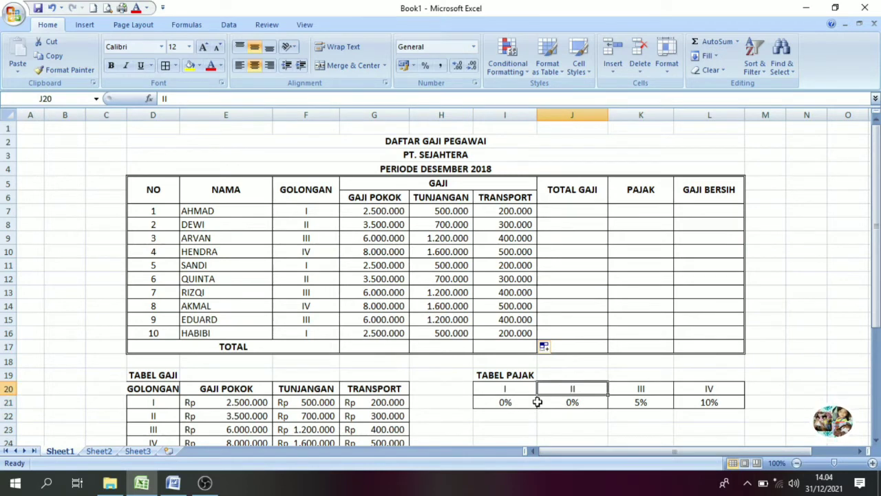
{"action": "left_click", "coordinate": [539, 401]}
{"action": "left_click", "coordinate": [517, 403]}
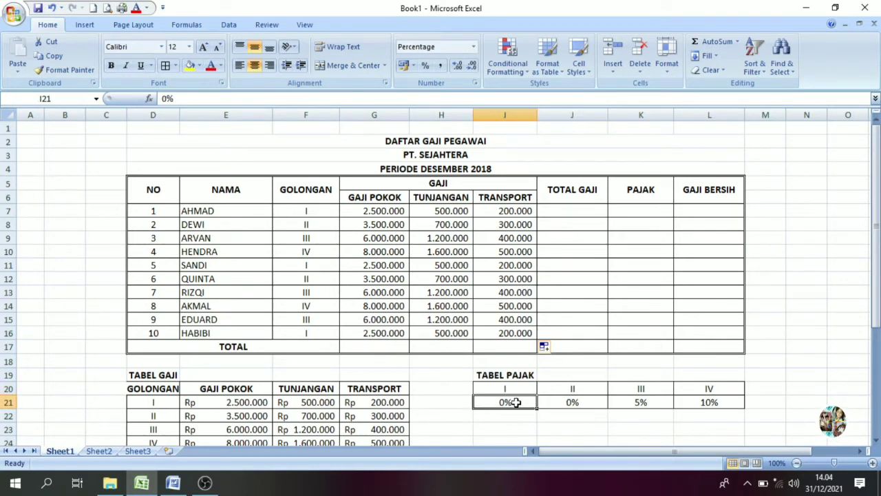
{"action": "left_click", "coordinate": [647, 390]}
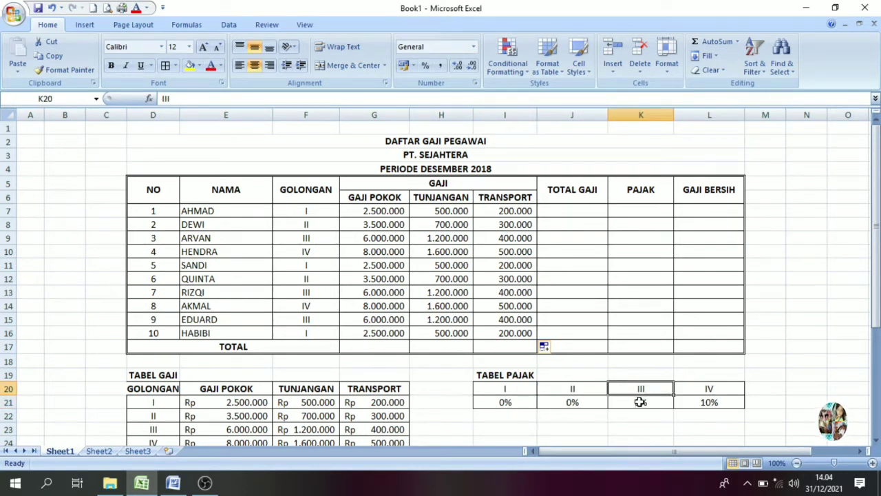
{"action": "left_click", "coordinate": [640, 401]}
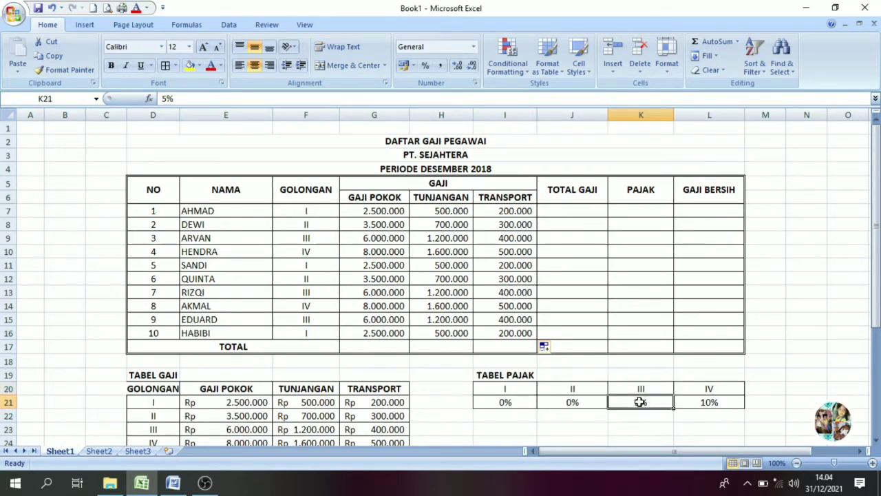
{"action": "left_click", "coordinate": [701, 390]}
{"action": "left_click", "coordinate": [703, 400]}
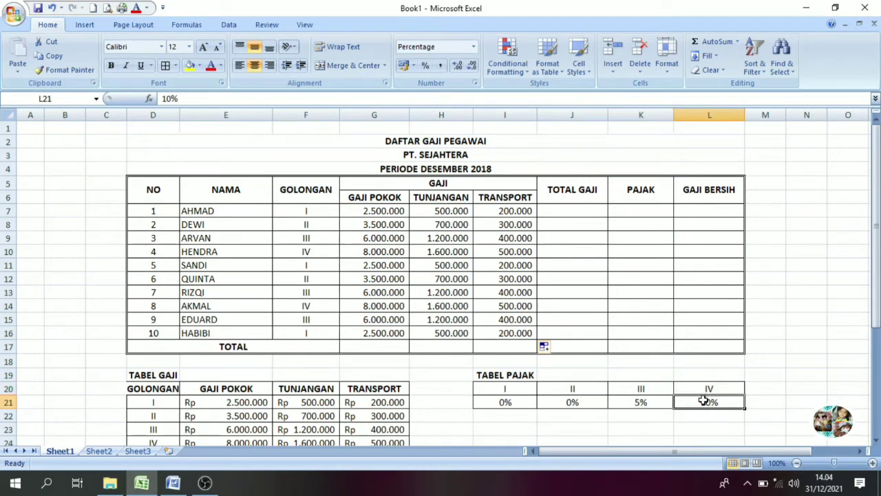
{"action": "left_click", "coordinate": [642, 401]}
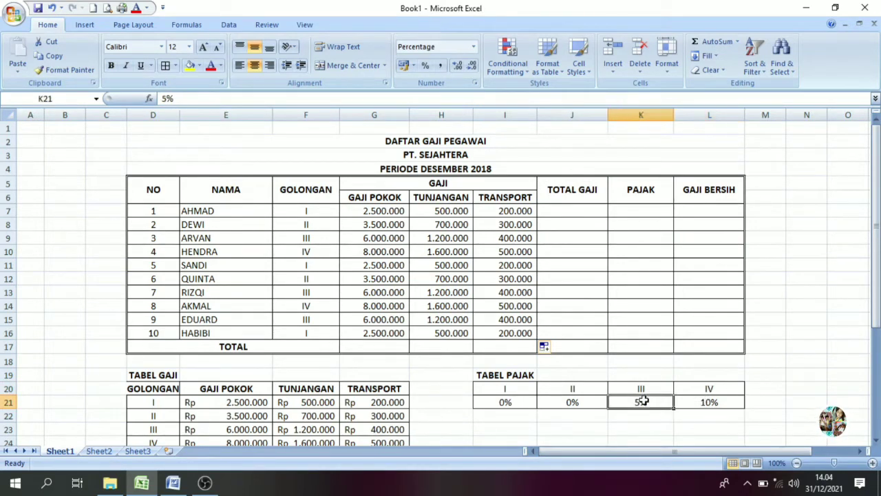
{"action": "left_click", "coordinate": [698, 402]}
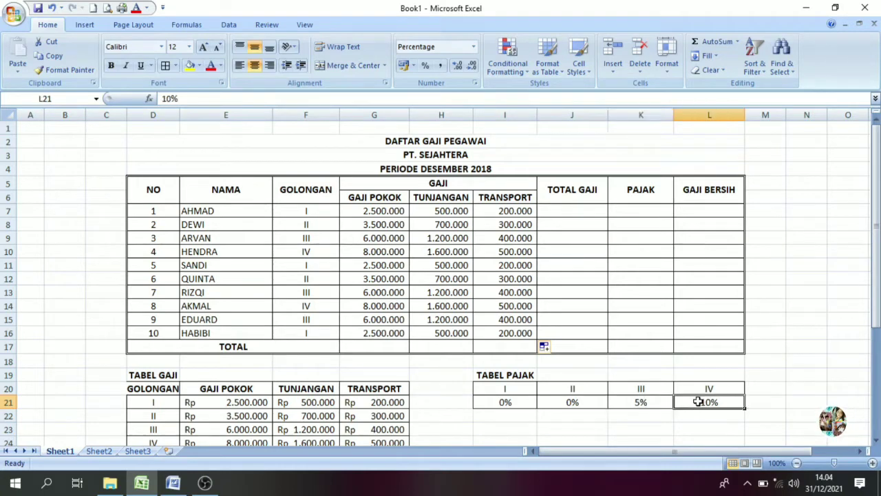
{"action": "left_click", "coordinate": [372, 208]}
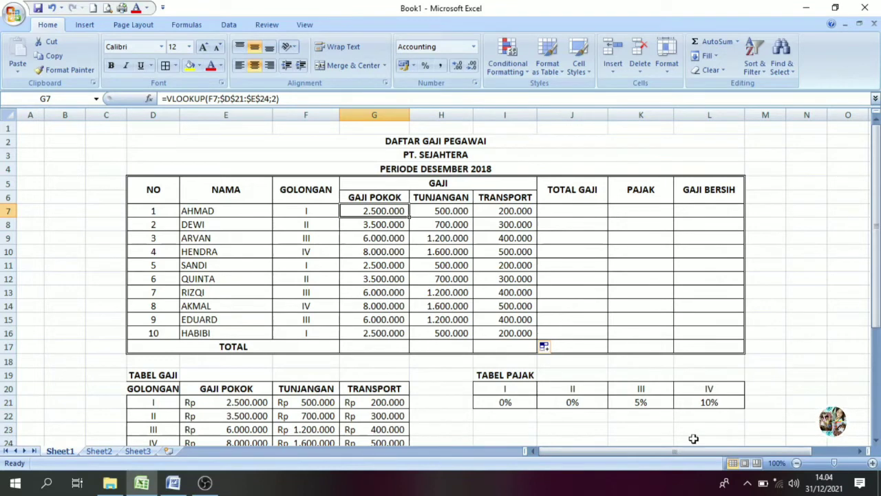
{"action": "left_click", "coordinate": [642, 215]}
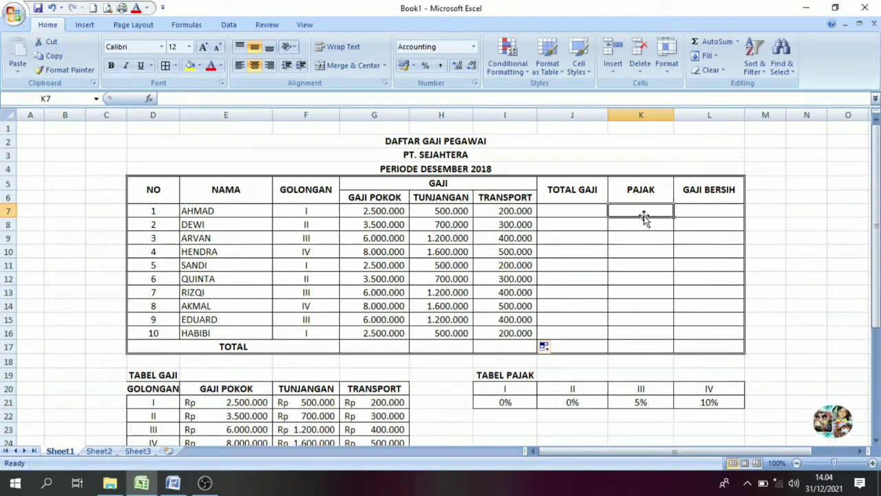
Begin K7 with =IF(F7="I";0; so golongan I pays no tax.
{"action": "type", "text": "="}
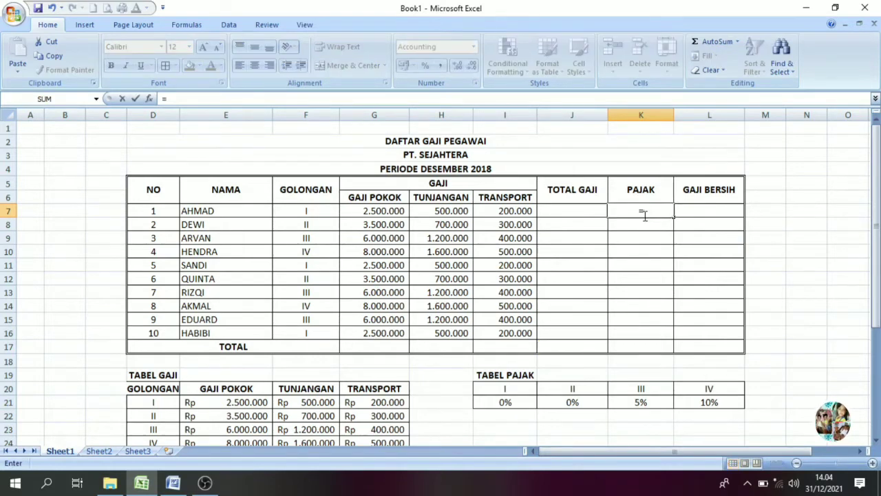
{"action": "type", "text": "IF"}
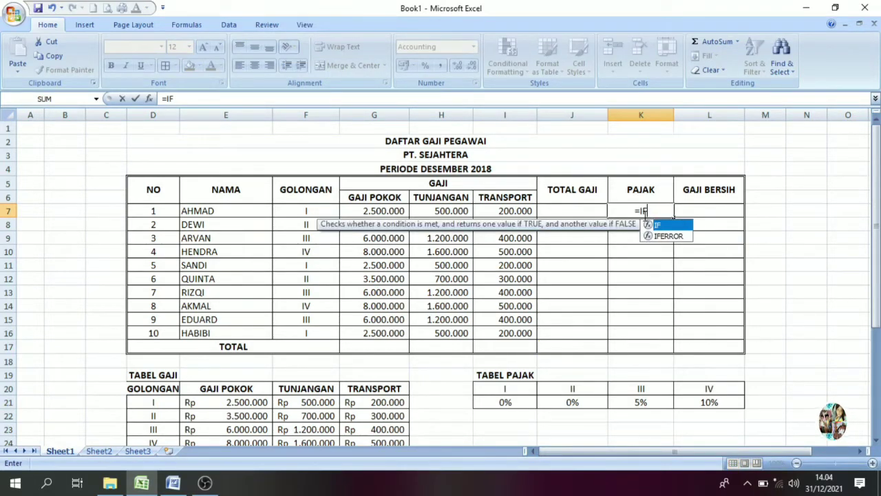
{"action": "type", "text": "("}
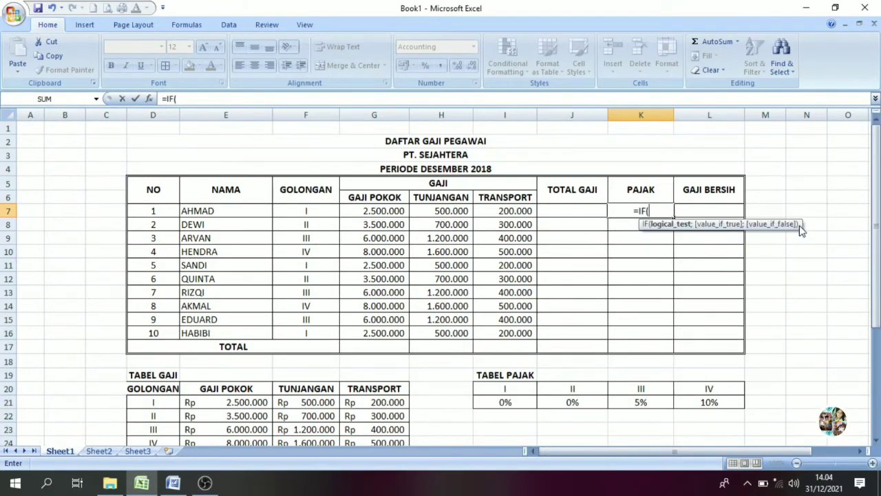
{"action": "left_click", "coordinate": [306, 211]}
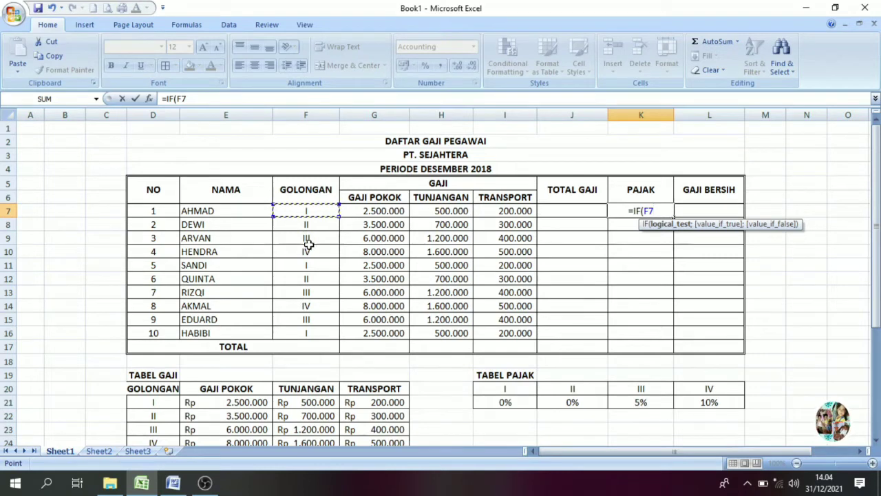
{"action": "type", "text": "="}
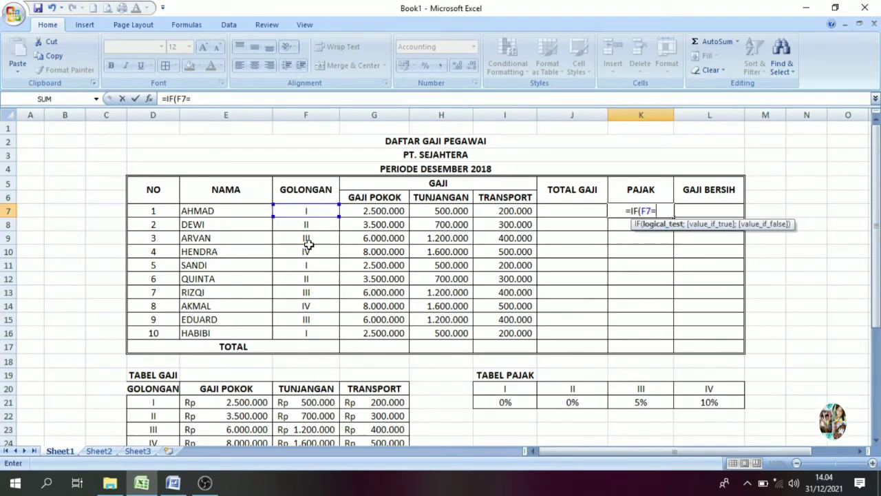
{"action": "type", "text": "\""}
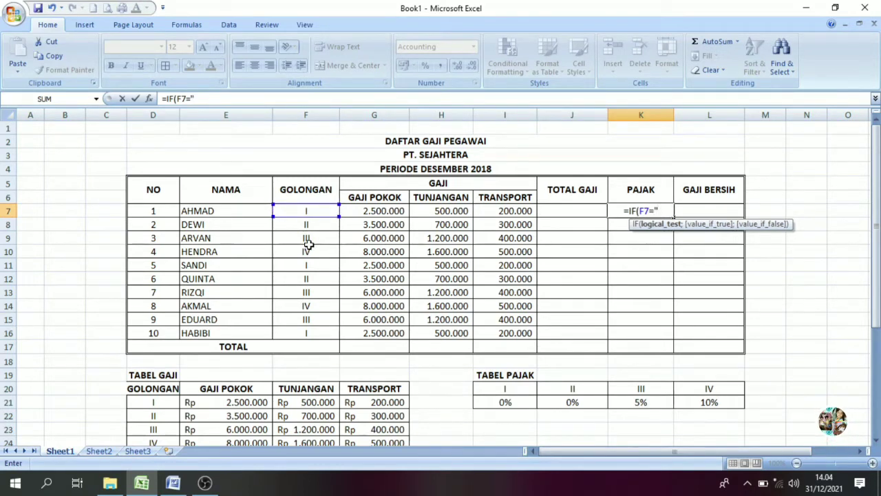
{"action": "type", "text": "I"}
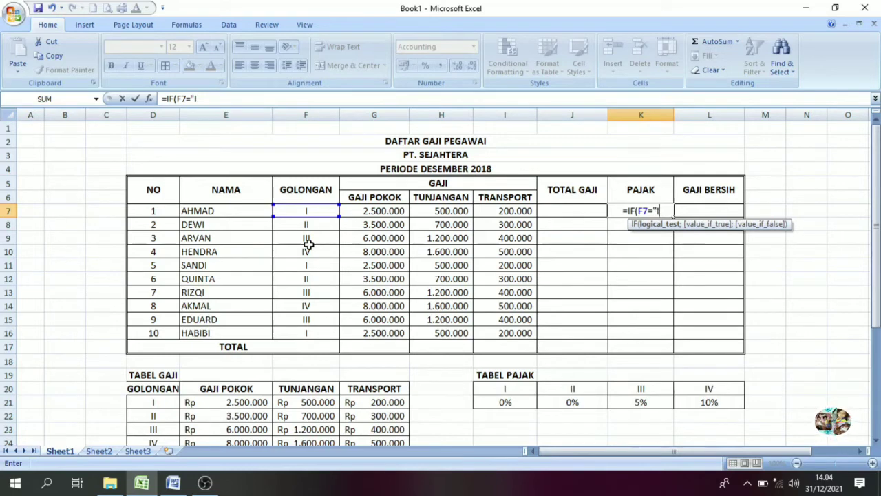
{"action": "type", "text": "\""}
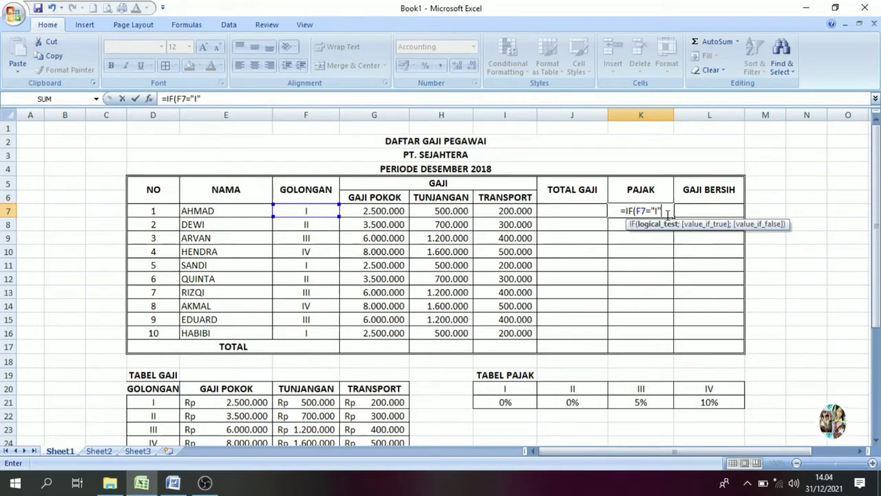
{"action": "type", "text": ";"}
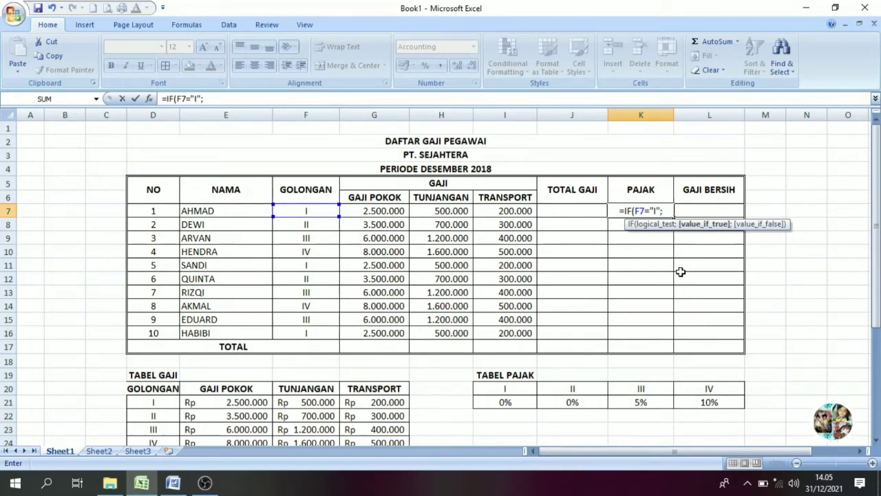
{"action": "type", "text": "0"}
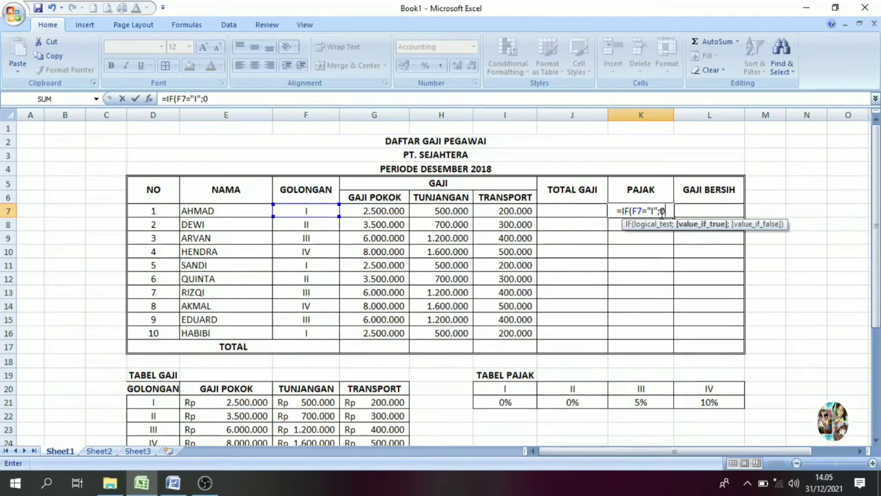
{"action": "type", "text": ";"}
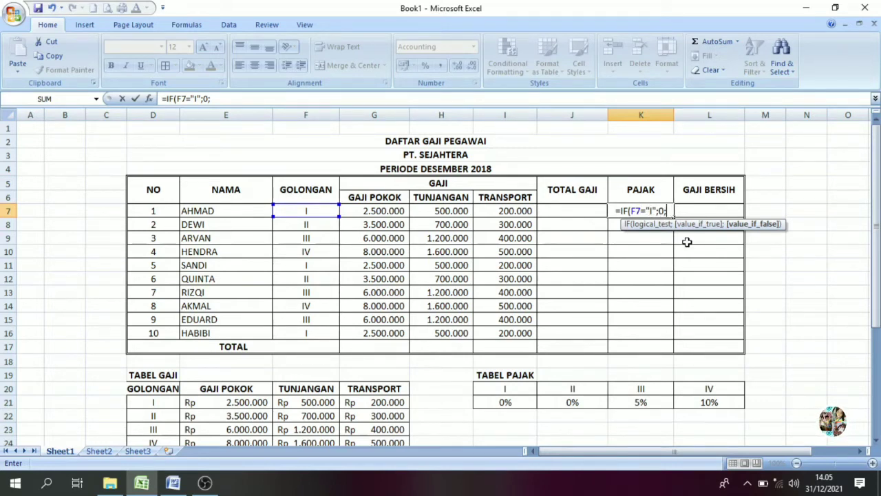
Add nested tests IF(F7="II";0;IF(F7="III"; giving golongan II zero tax.
{"action": "type", "text": "IF"}
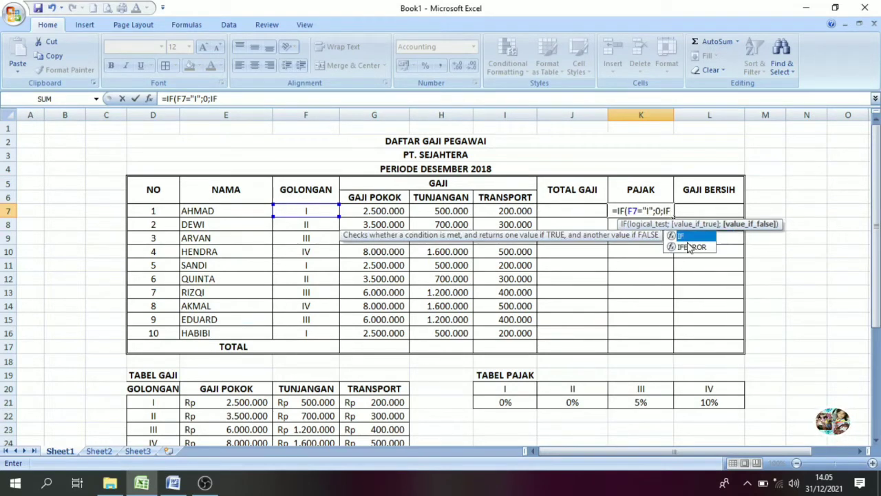
{"action": "type", "text": "("}
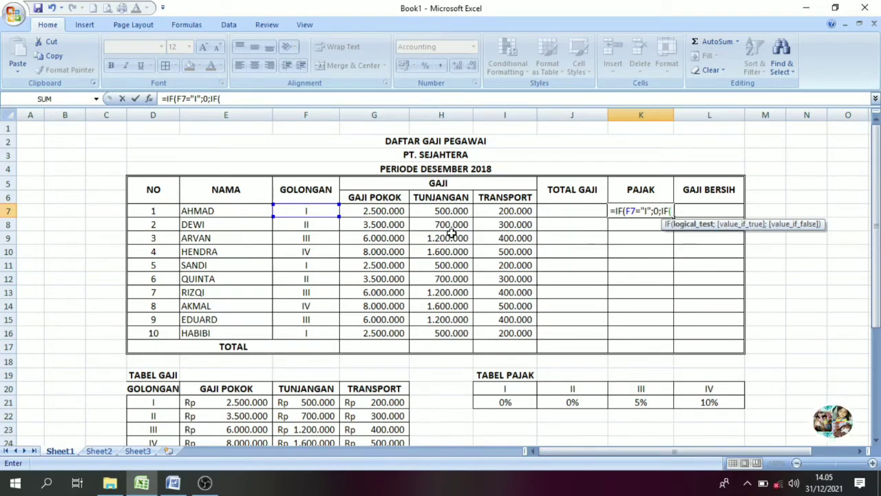
{"action": "left_click", "coordinate": [311, 212]}
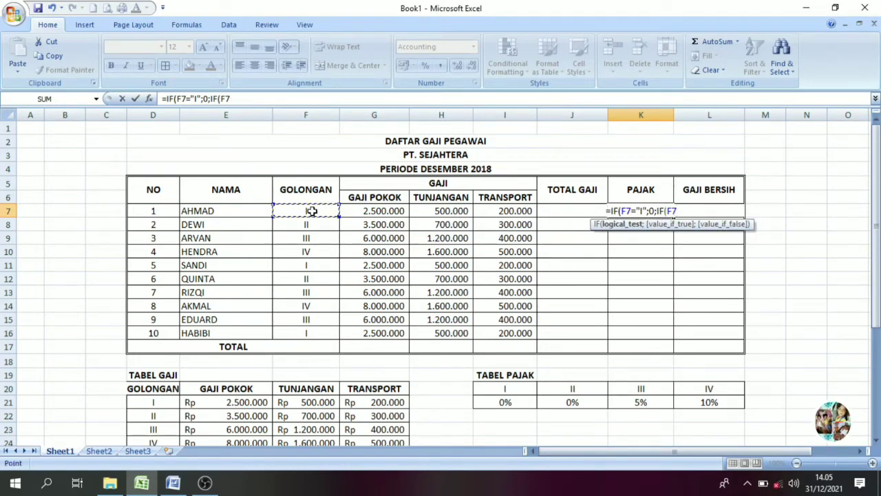
{"action": "type", "text": "="}
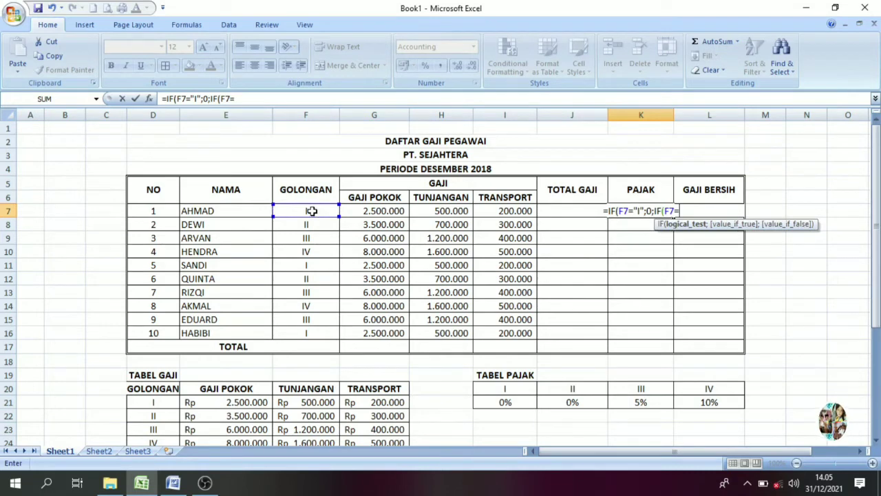
{"action": "type", "text": "\""}
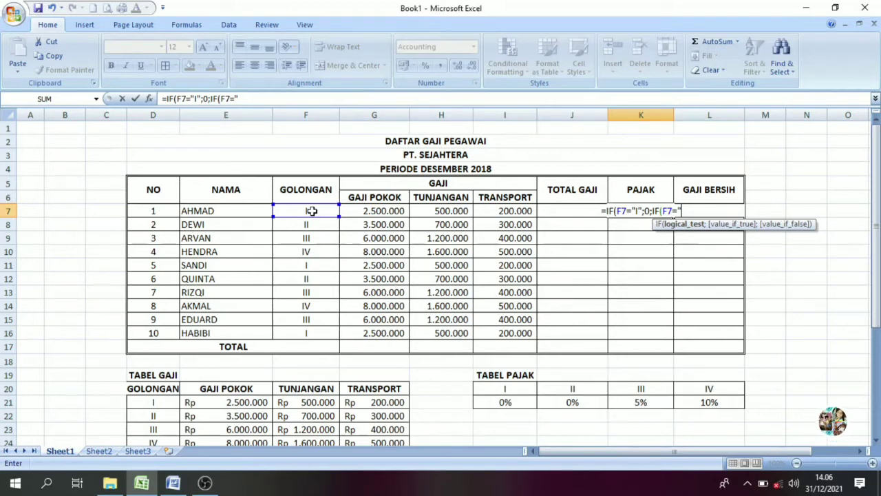
{"action": "key", "text": "BackSpace"}
{"action": "key", "text": "BackSpace"}
{"action": "type", "text": "="}
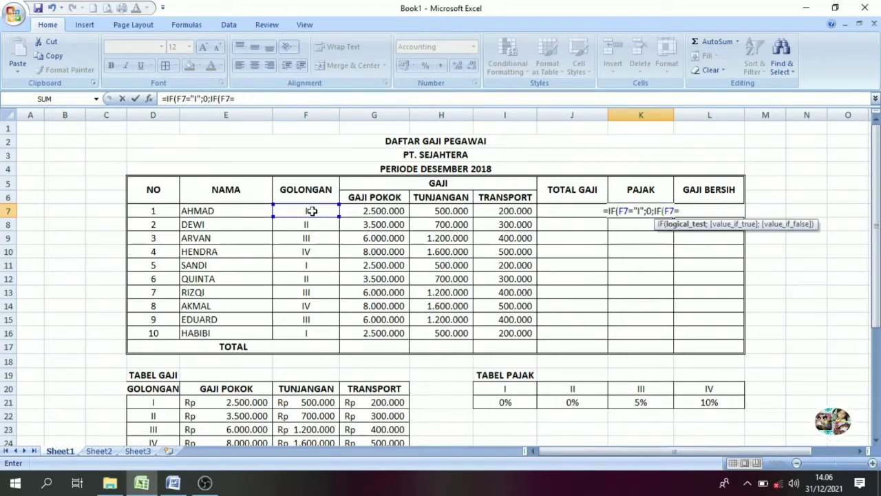
{"action": "type", "text": "\""}
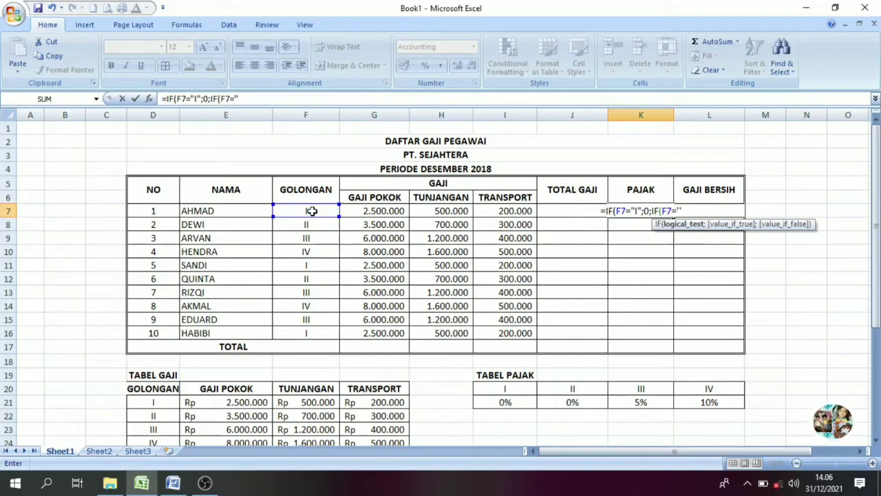
{"action": "key", "text": "BackSpace"}
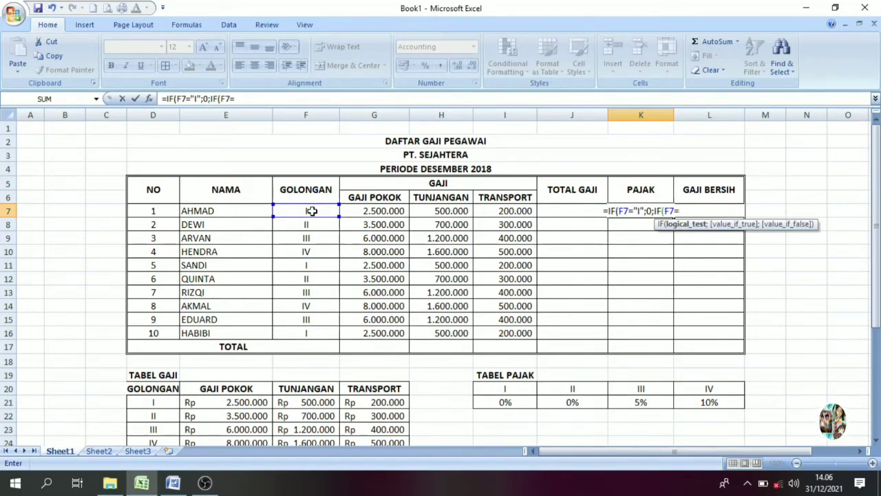
{"action": "type", "text": "\""}
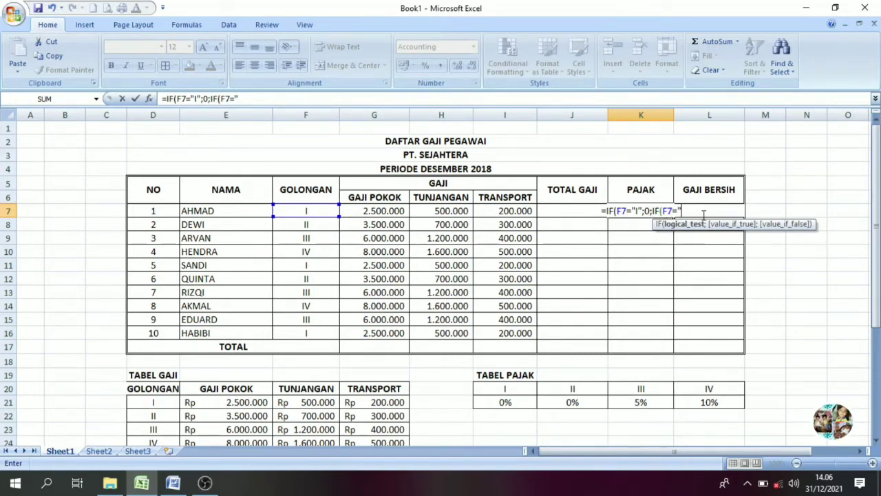
{"action": "type", "text": "II"}
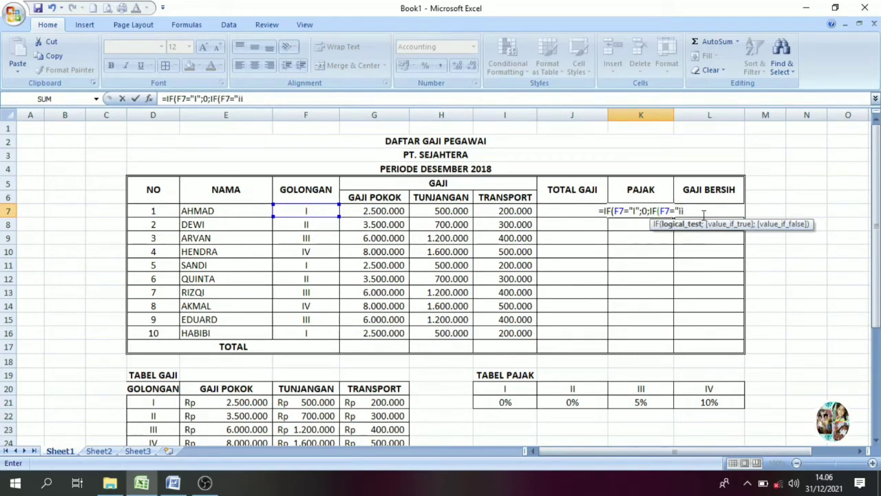
{"action": "type", "text": "\""}
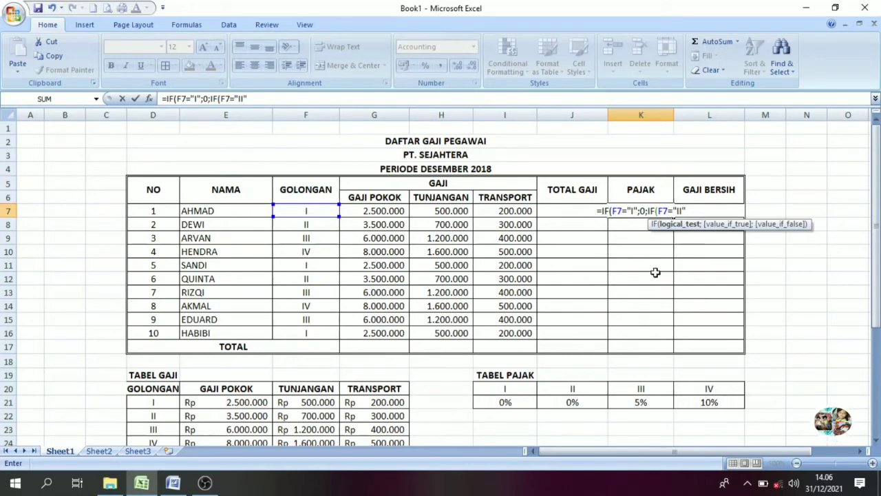
{"action": "type", "text": ";"}
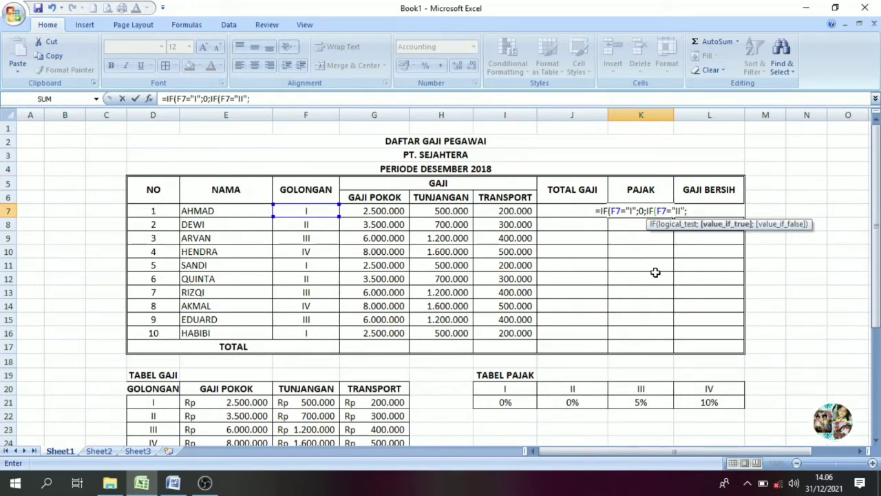
{"action": "type", "text": "0"}
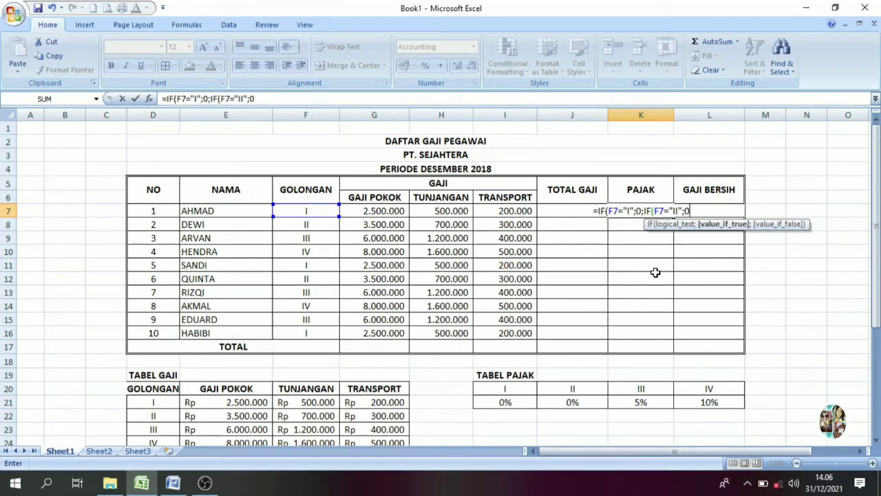
{"action": "type", "text": ";"}
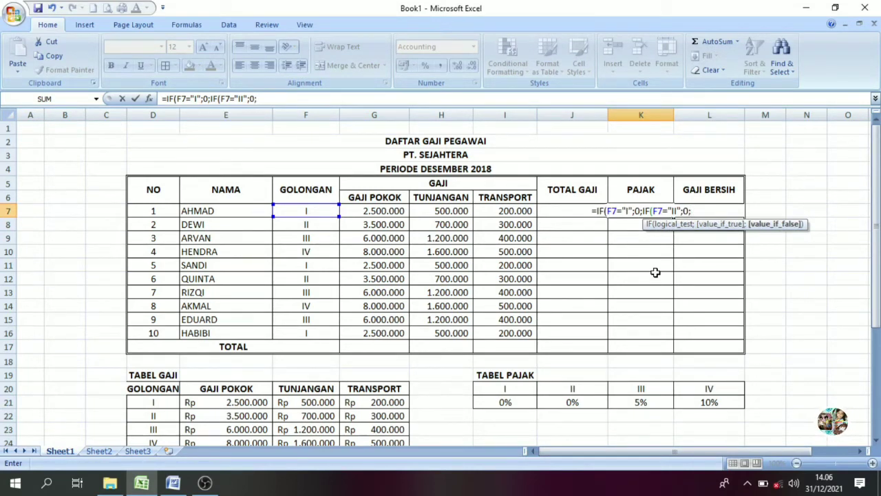
{"action": "type", "text": "IF"}
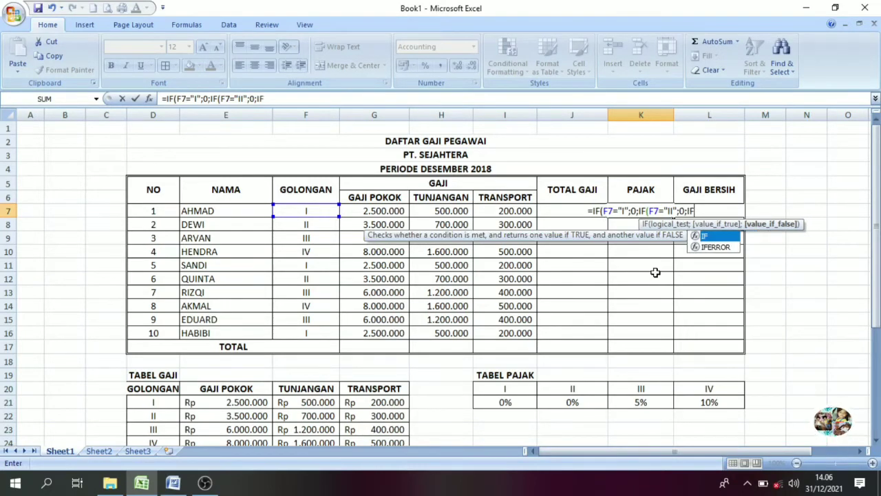
{"action": "type", "text": "("}
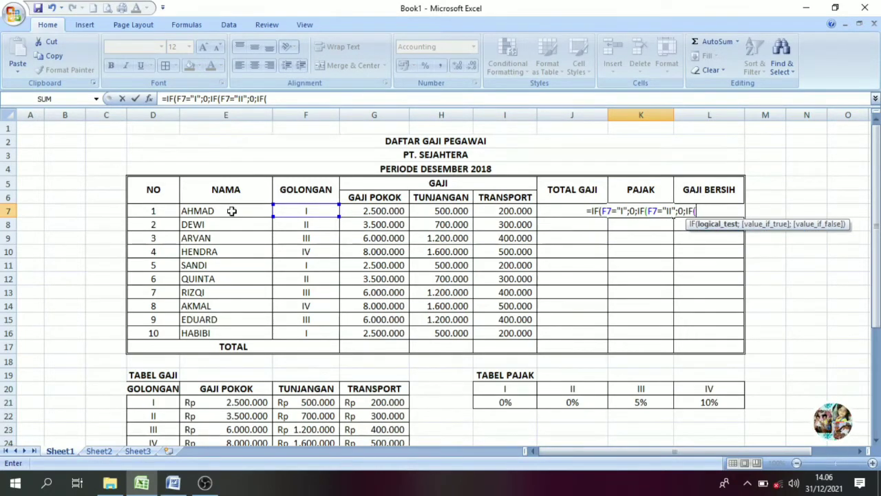
{"action": "left_click", "coordinate": [294, 210]}
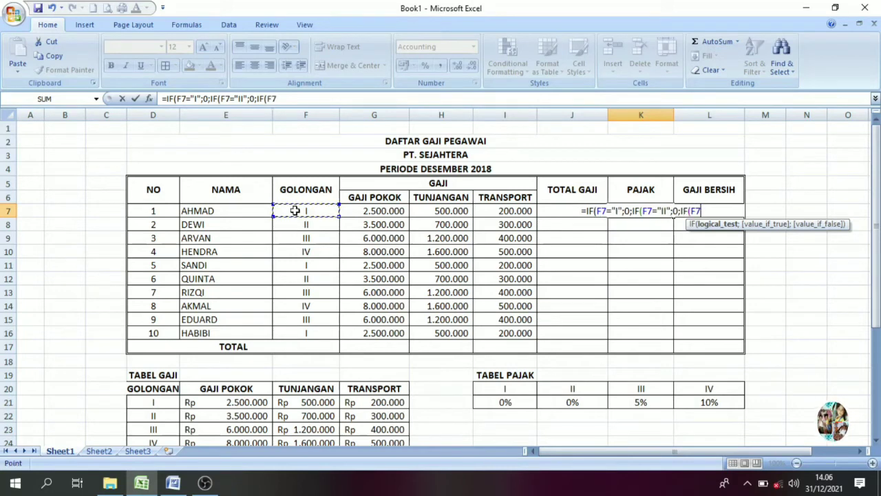
{"action": "type", "text": "="}
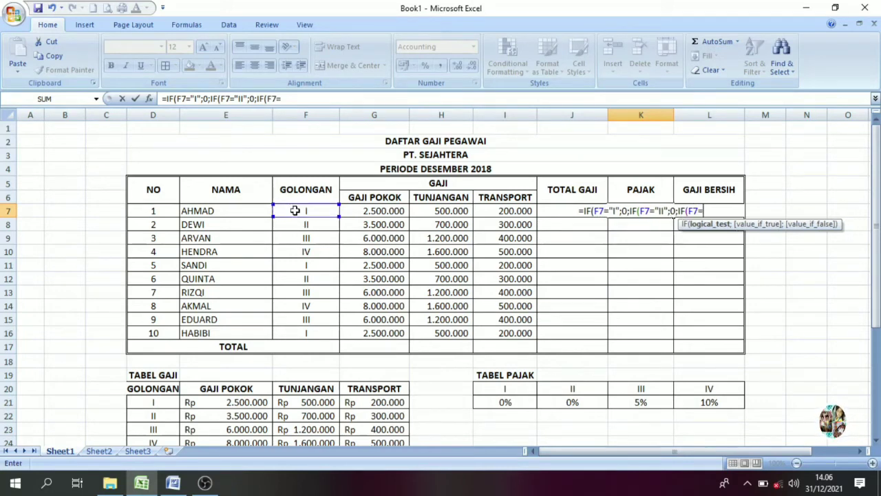
{"action": "type", "text": "\"III"}
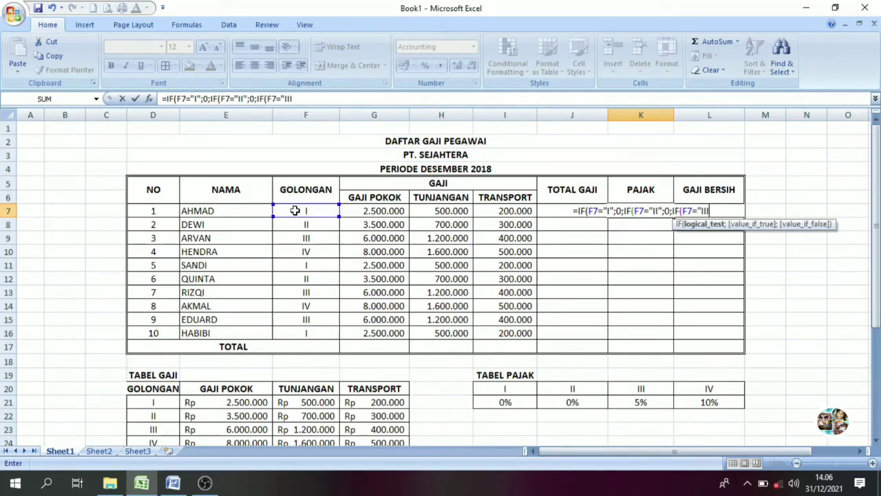
{"action": "type", "text": "\";"}
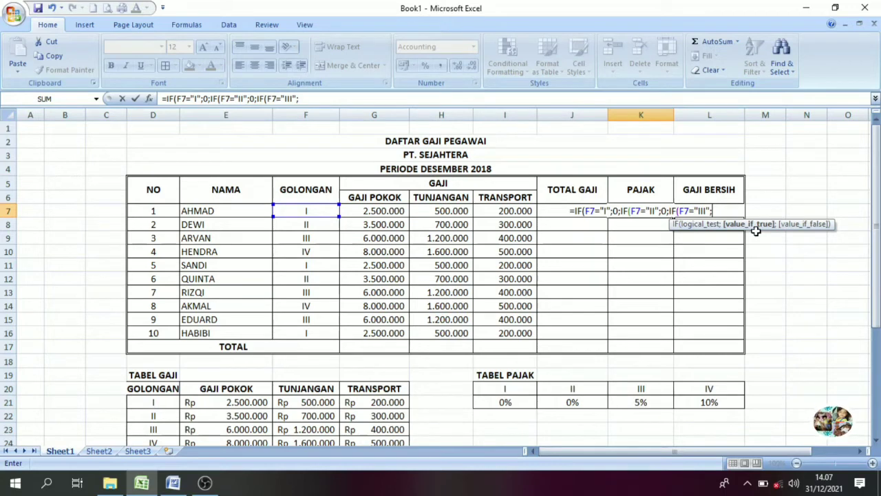
Complete K7's nested IF so golongan III pays 5%*G7 and golongan IV 10%*G7, closing all parentheses.
{"action": "type", "text": "5%"}
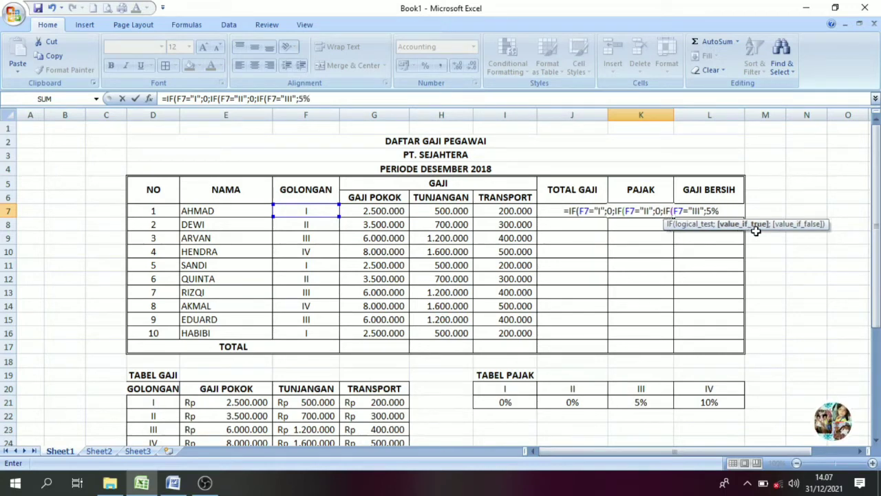
{"action": "type", "text": "*"}
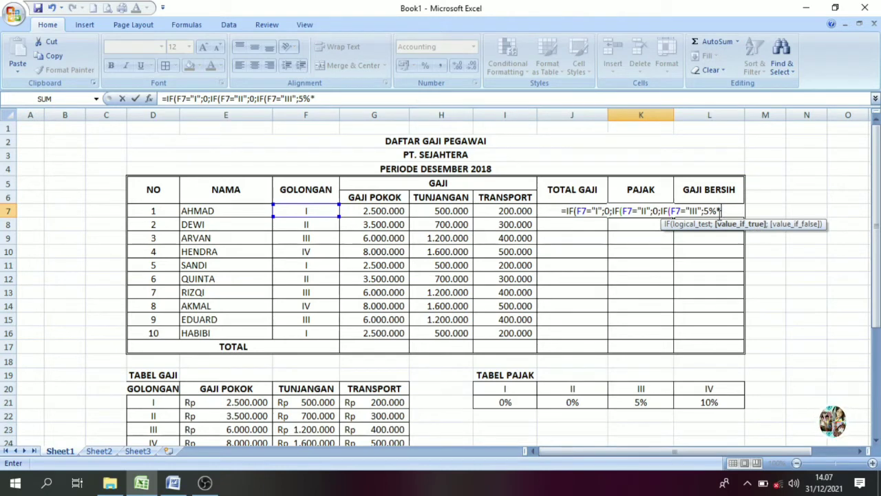
{"action": "left_click", "coordinate": [391, 213]}
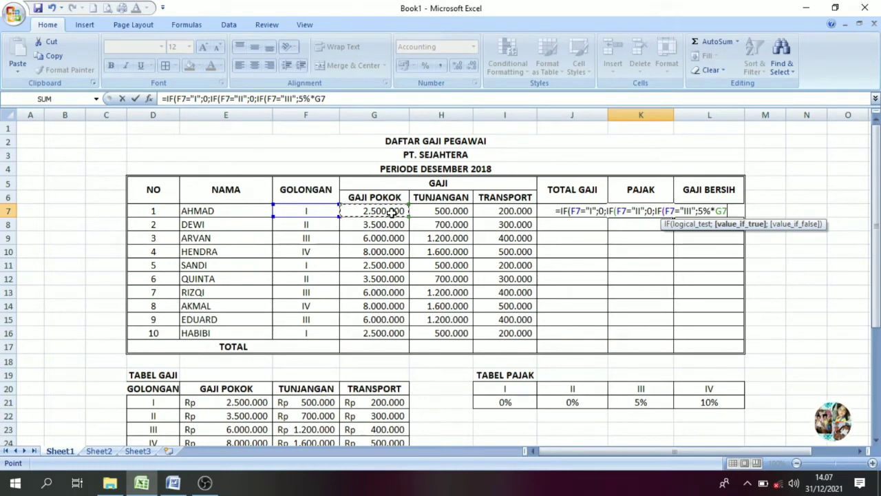
{"action": "type", "text": ";"}
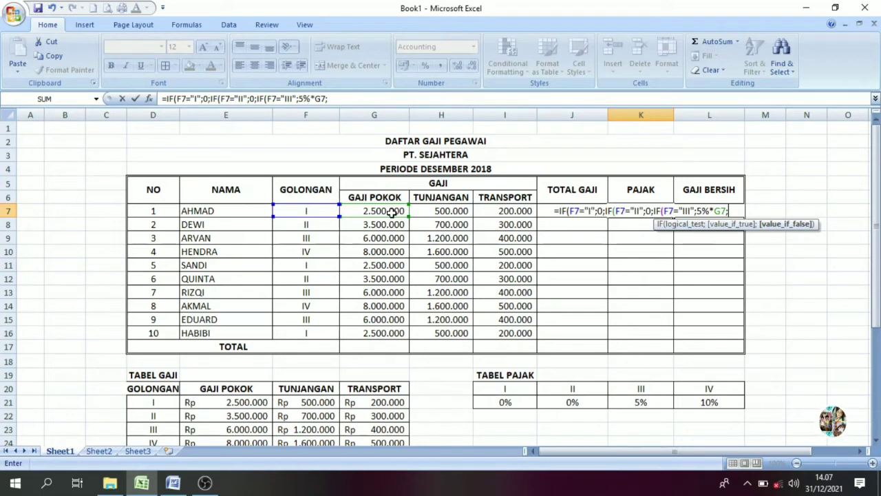
{"action": "type", "text": "IF("}
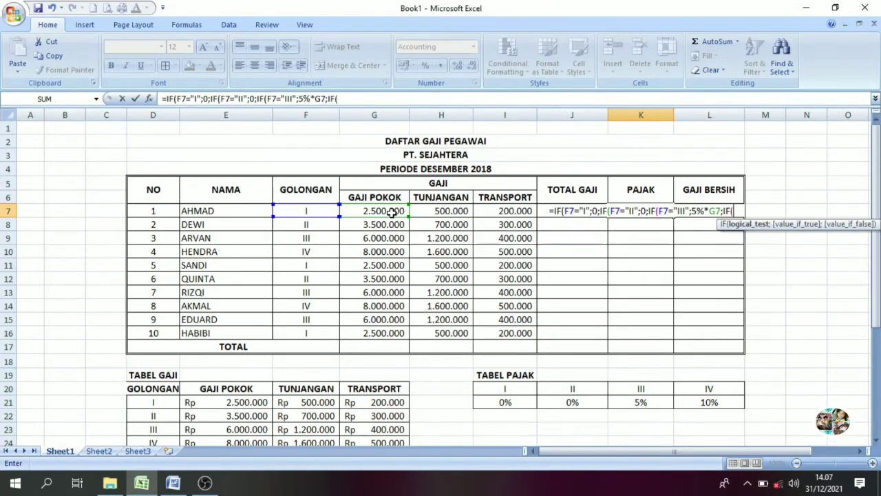
{"action": "left_click", "coordinate": [301, 210]}
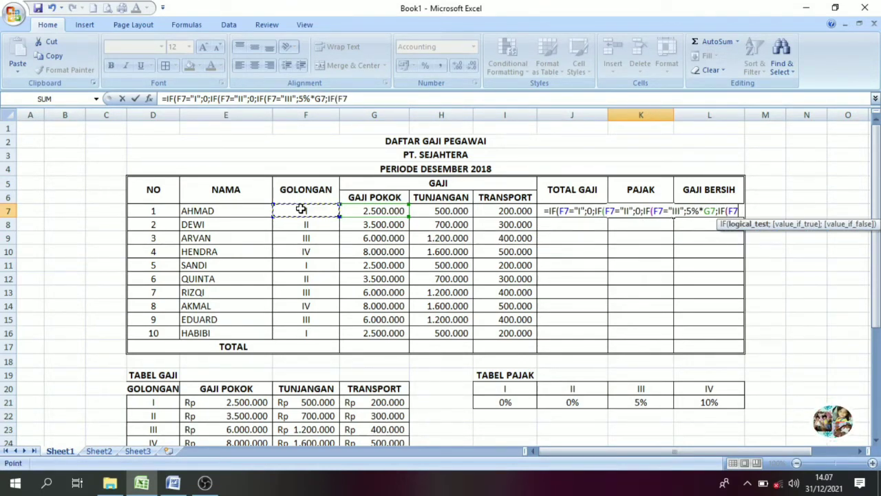
{"action": "type", "text": "="}
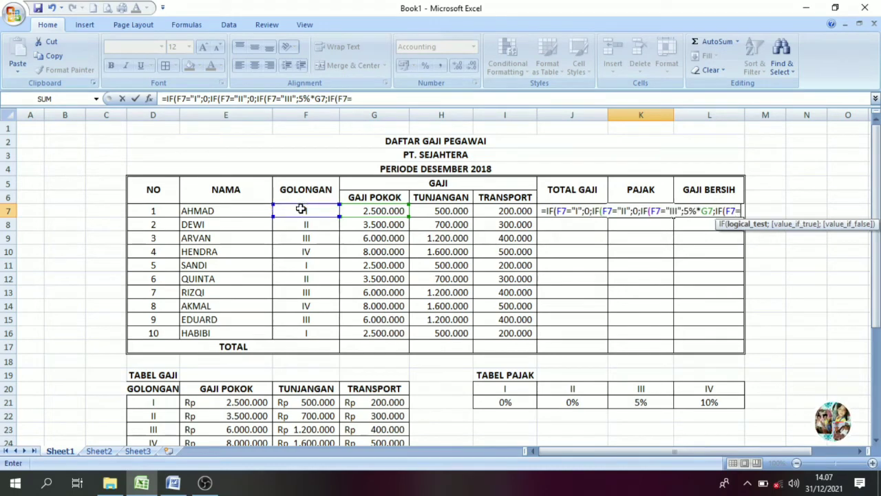
{"action": "type", "text": "\"iv"}
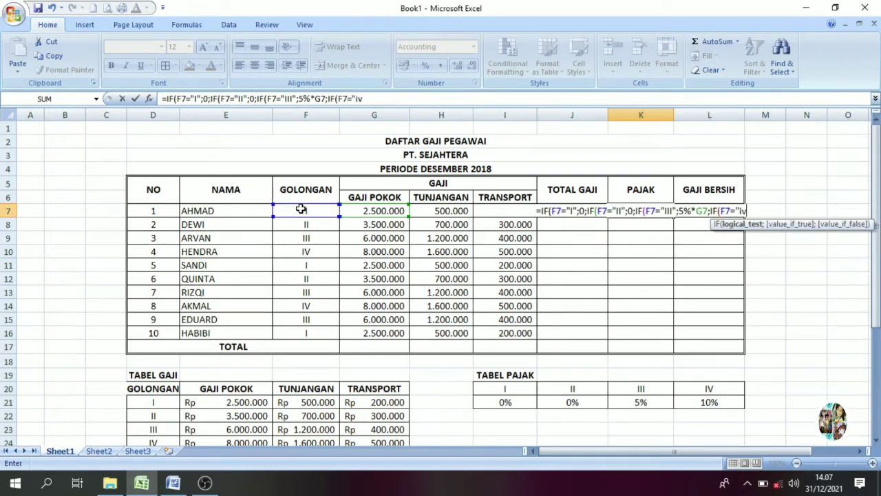
{"action": "key", "text": "BackSpace"}
{"action": "key", "text": "BackSpace"}
{"action": "type", "text": "IV"}
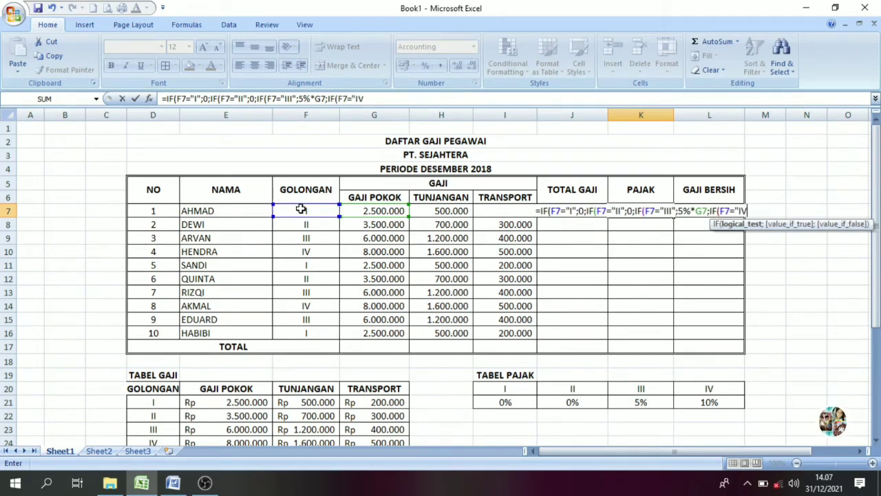
{"action": "type", "text": "\""}
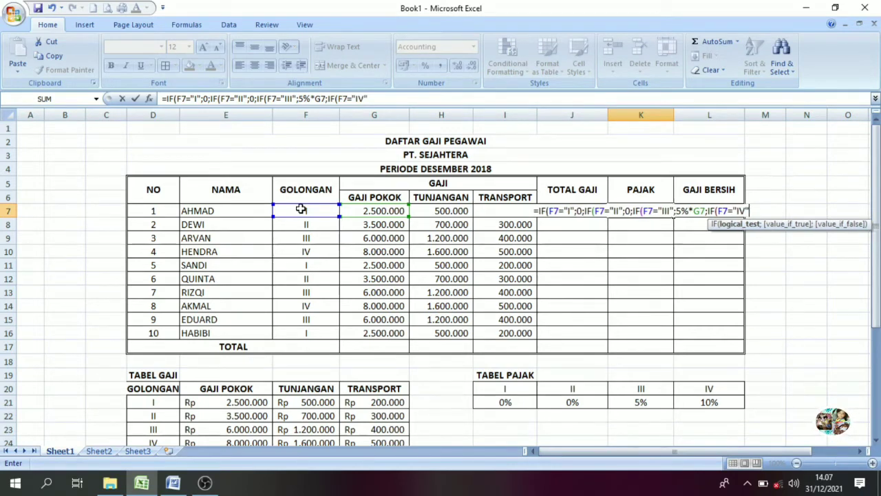
{"action": "type", "text": ";"}
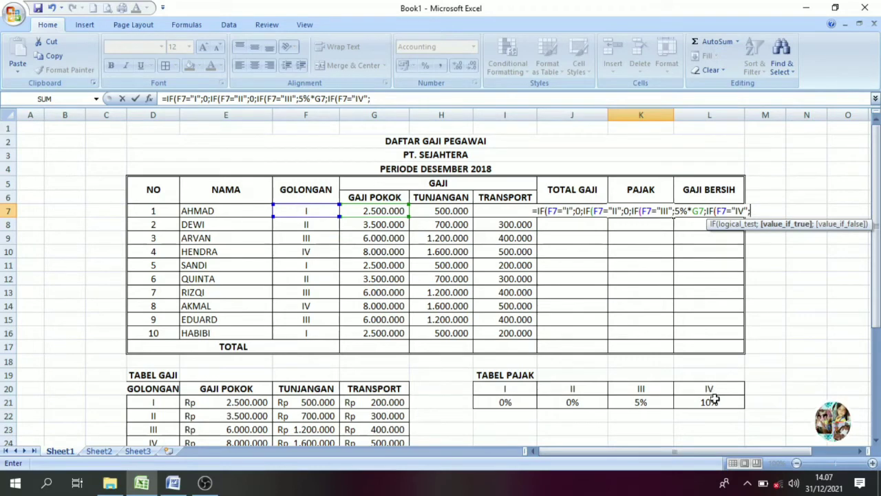
{"action": "type", "text": "10"}
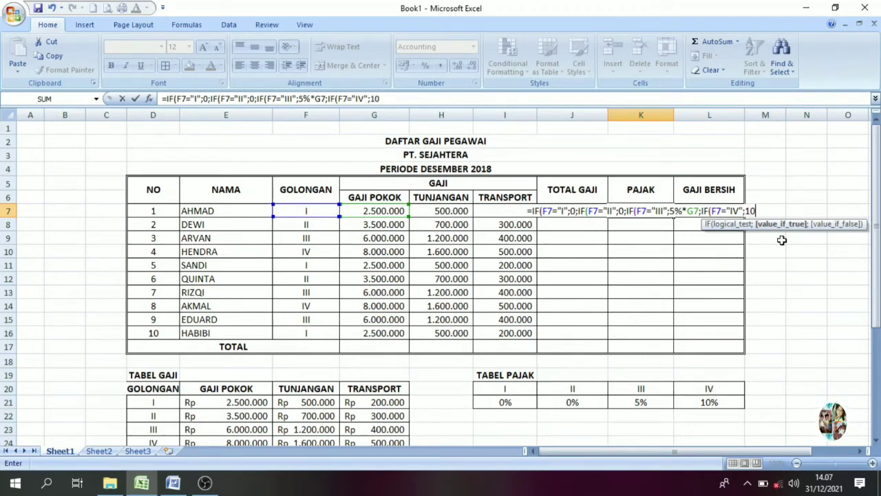
{"action": "type", "text": "%"}
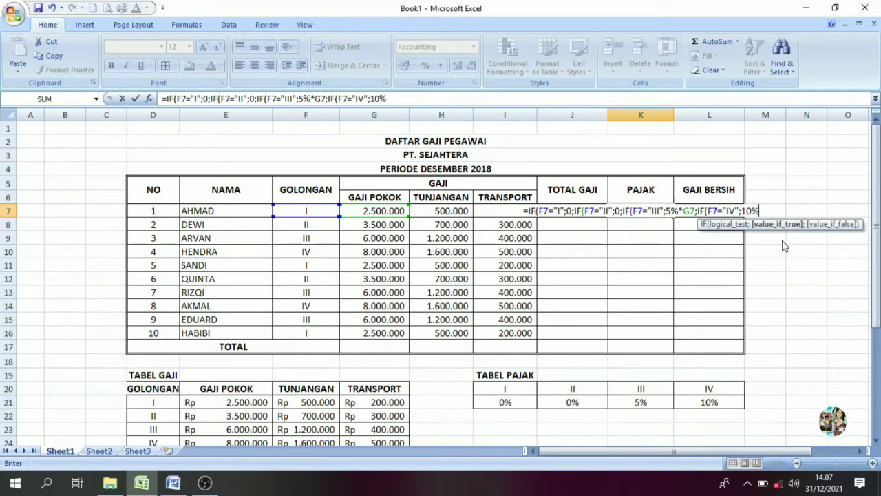
{"action": "type", "text": "*"}
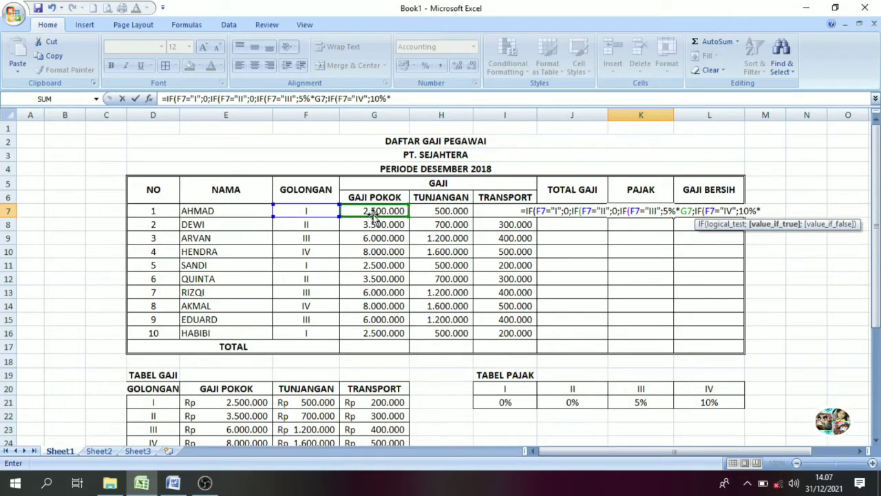
{"action": "left_click", "coordinate": [387, 211]}
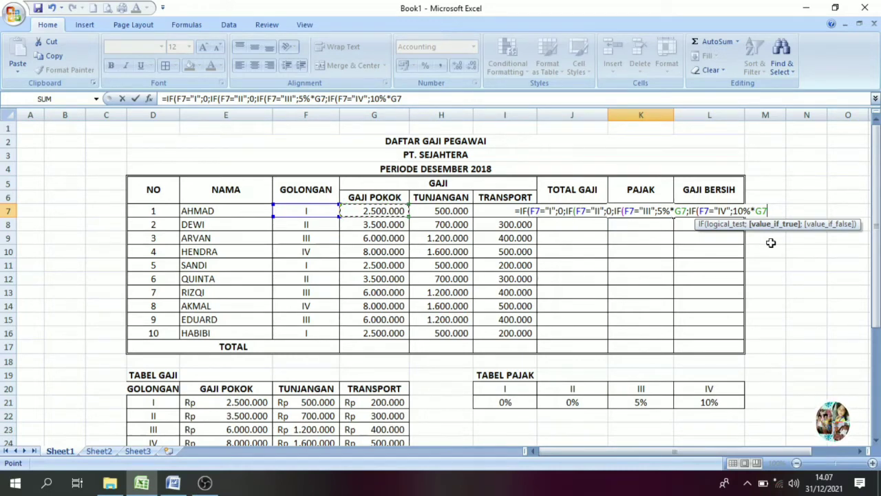
{"action": "type", "text": ")))"}
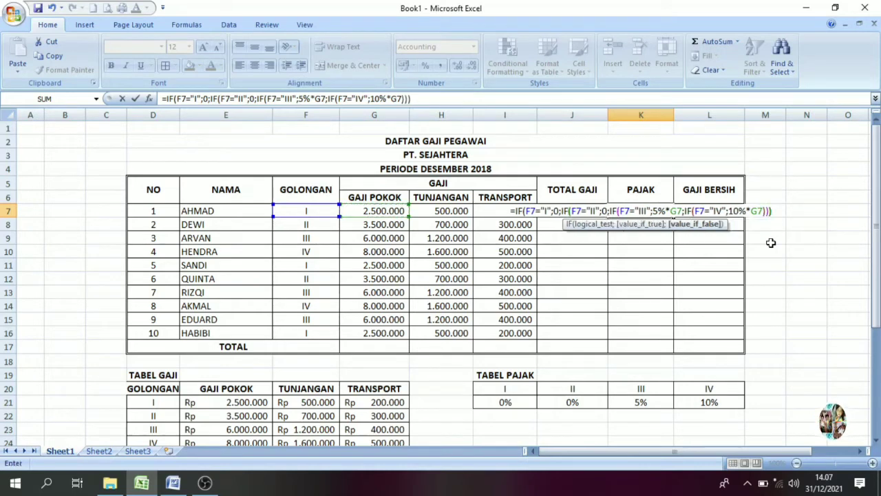
{"action": "type", "text": ")"}
Enter the K7 tax formula and fill it down to K16.
{"action": "key", "text": "Return"}
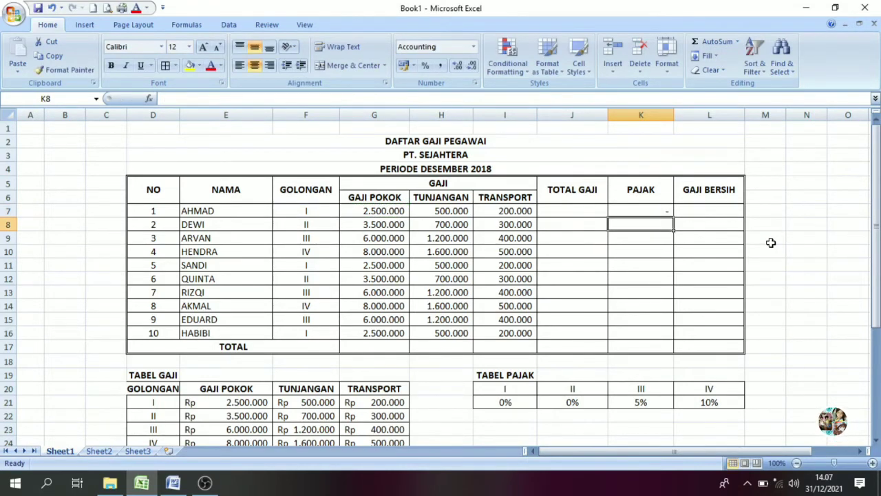
{"action": "left_click", "coordinate": [653, 210]}
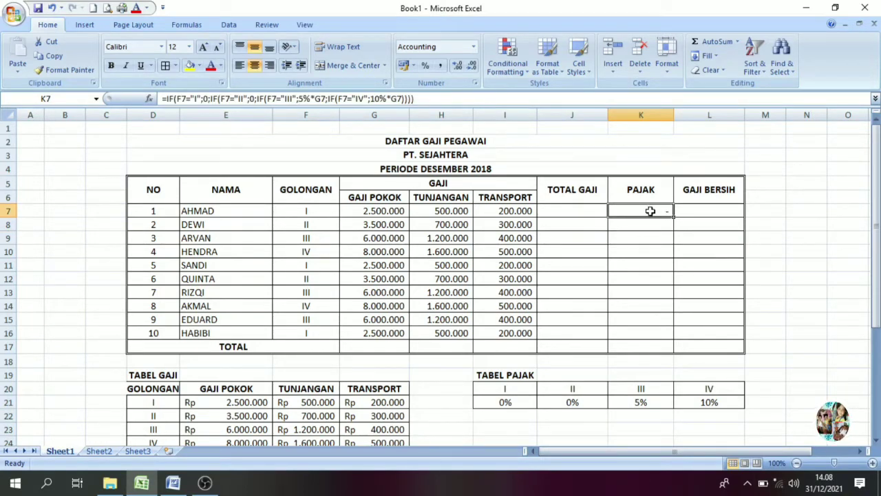
{"action": "left_click_drag", "start_coordinate": [673, 217], "coordinate": [676, 339]}
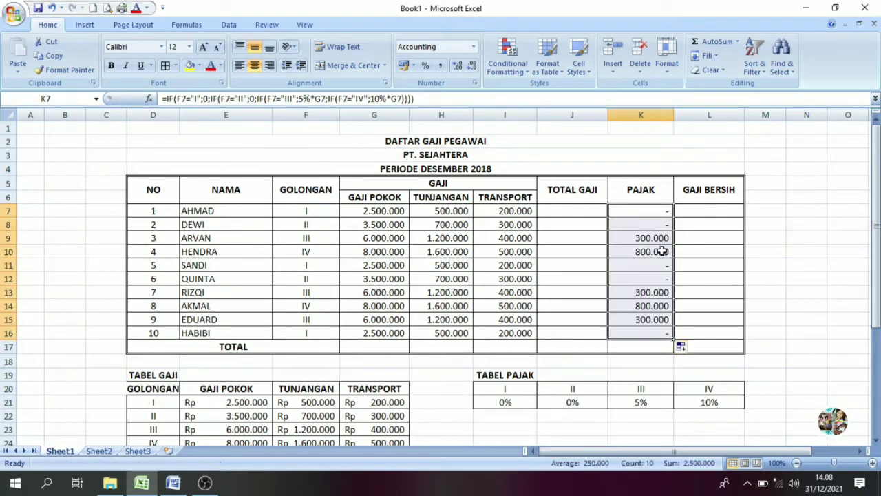
Check the filled tax results: zero for golongan I–II, 300.000 for III, 800.000 for IV.
{"action": "left_click", "coordinate": [657, 236]}
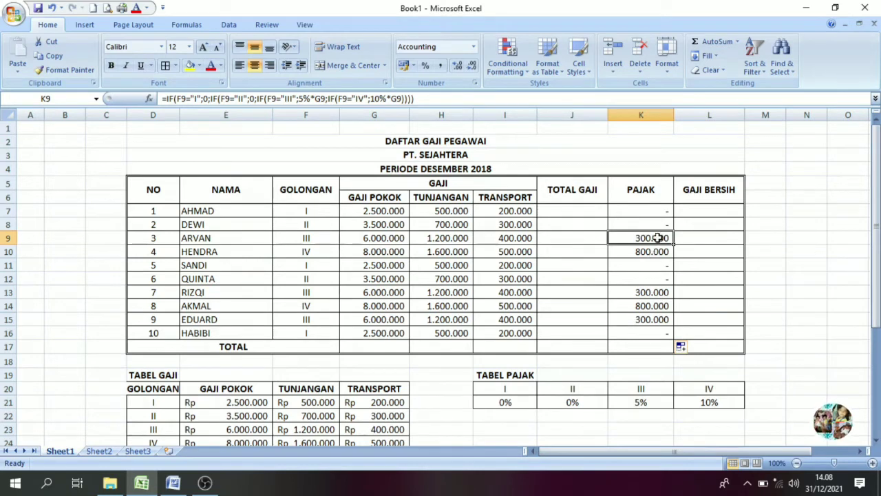
{"action": "left_click_drag", "start_coordinate": [659, 237], "coordinate": [660, 252]}
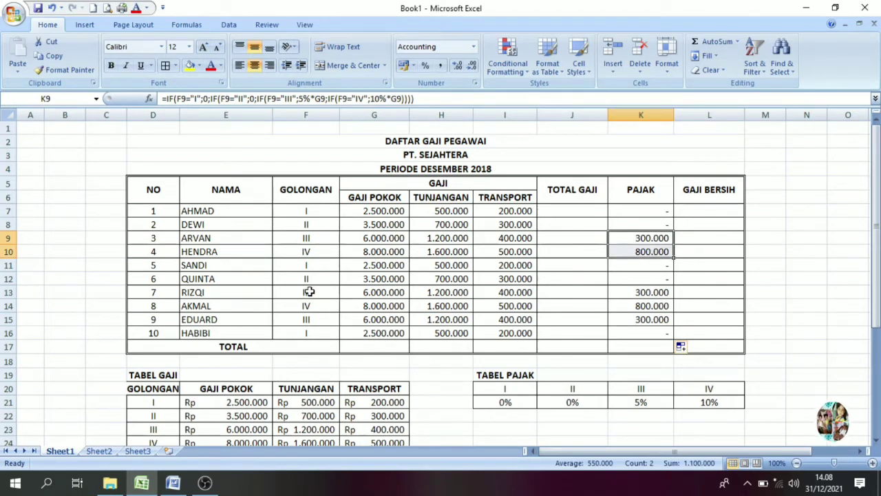
{"action": "left_click_drag", "start_coordinate": [642, 293], "coordinate": [643, 319]}
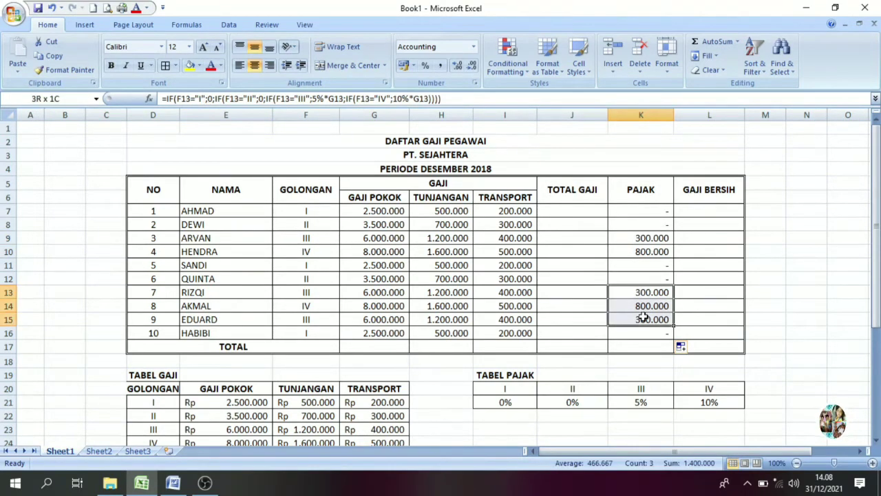
{"action": "left_click", "coordinate": [645, 210]}
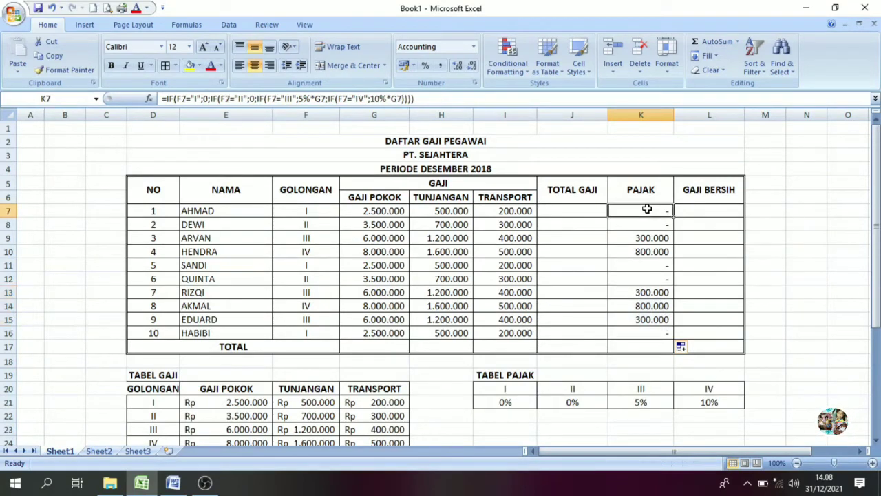
{"action": "left_click", "coordinate": [648, 222]}
{"action": "left_click_drag", "start_coordinate": [647, 222], "coordinate": [647, 263]}
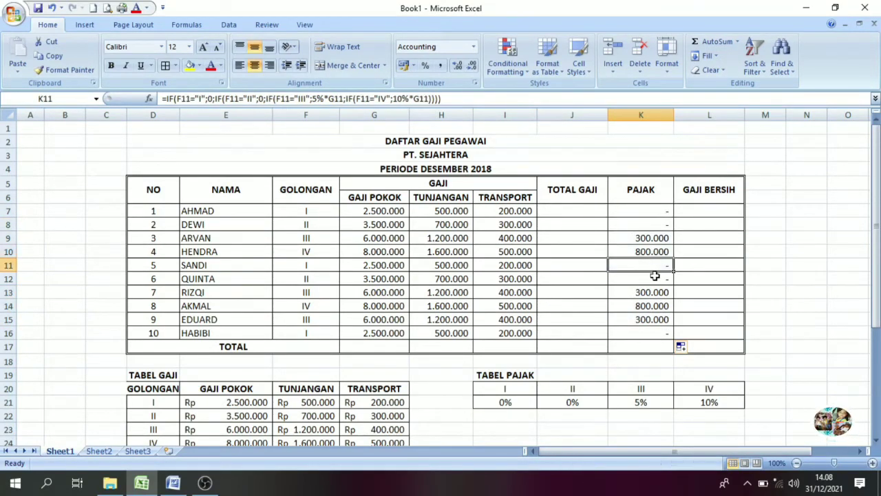
{"action": "left_click", "coordinate": [654, 276]}
{"action": "left_click", "coordinate": [653, 212]}
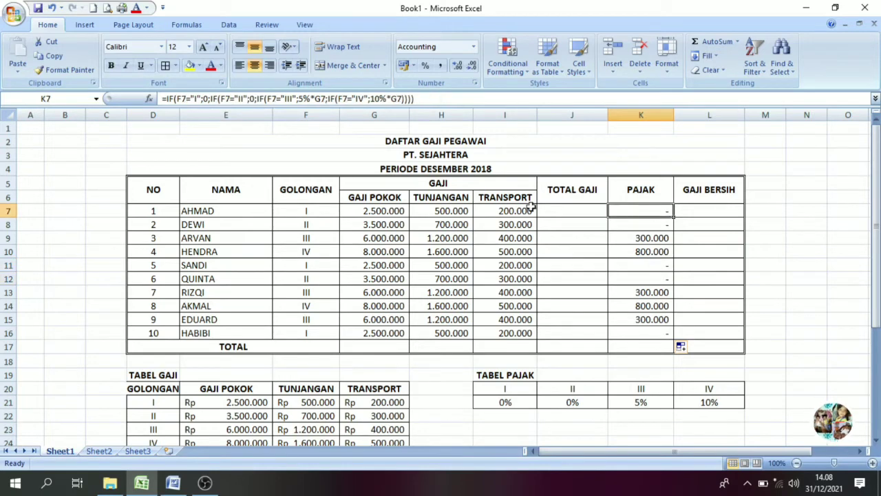
{"action": "left_click", "coordinate": [297, 210]}
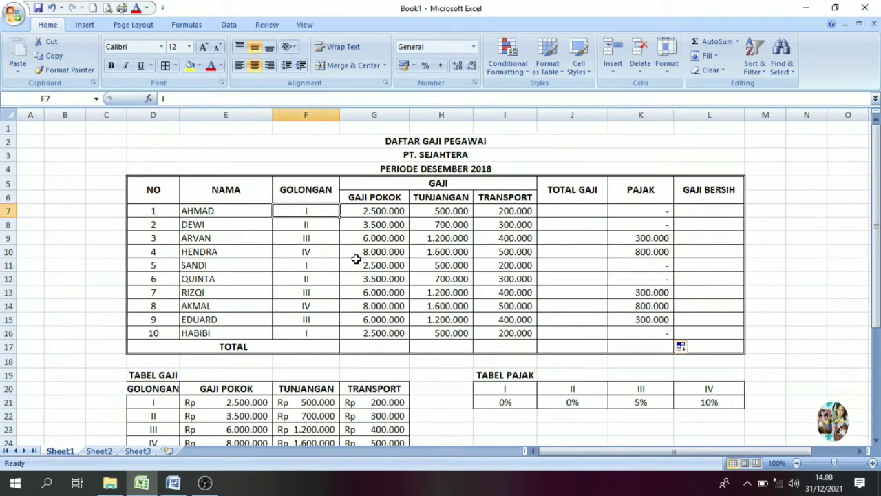
{"action": "type", "text": "I"}
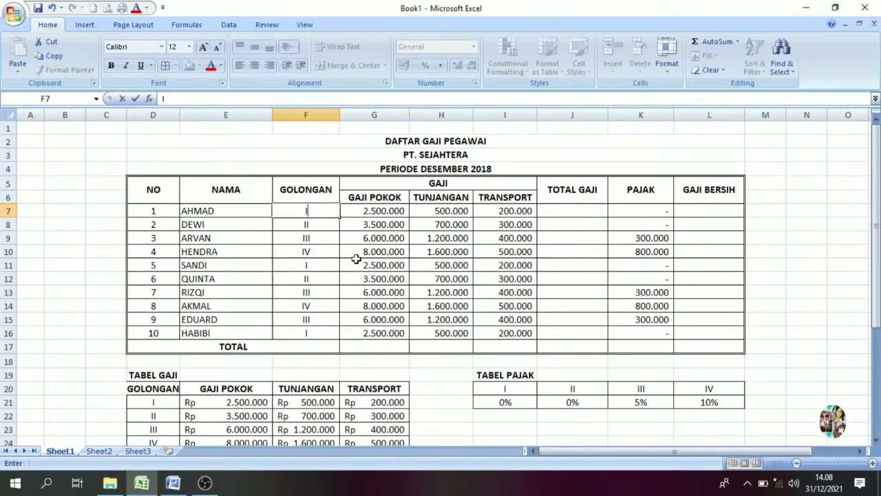
{"action": "key", "text": "Return"}
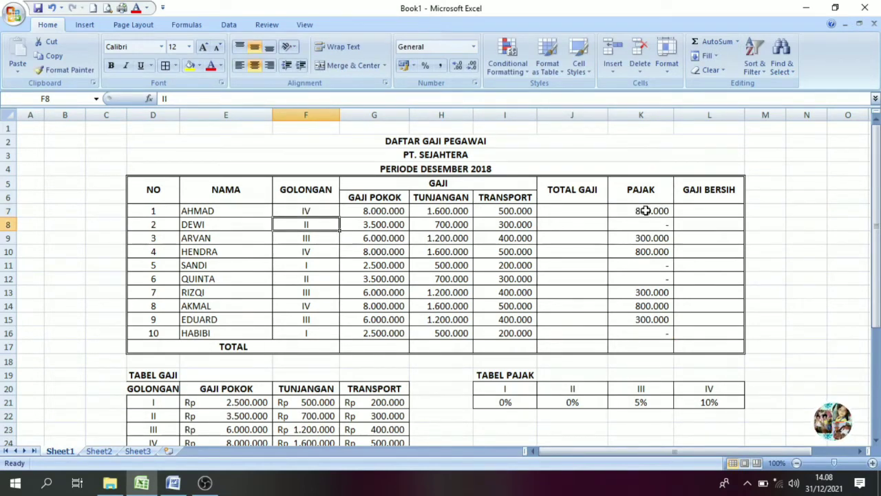
{"action": "left_click", "coordinate": [327, 212]}
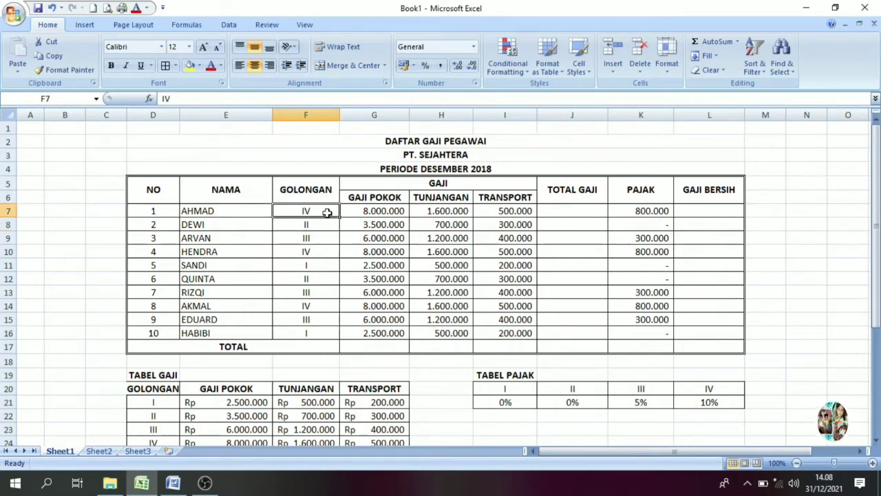
{"action": "type", "text": "I"}
{"action": "key", "text": "Return"}
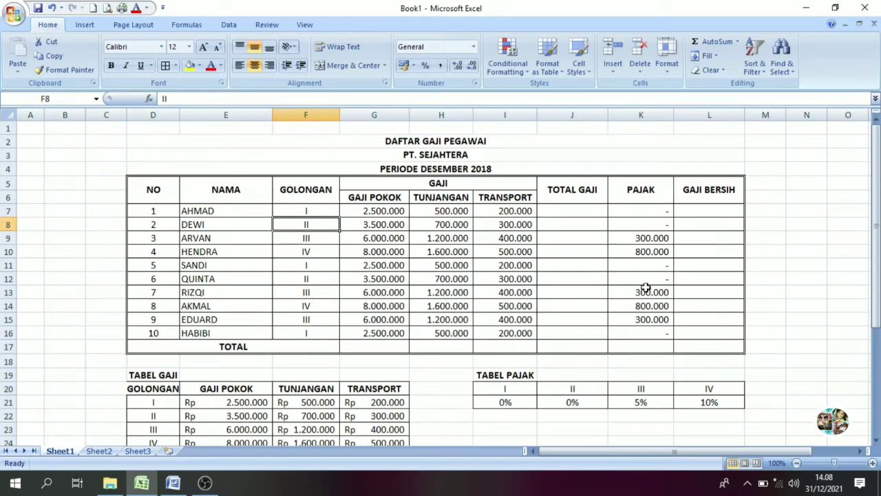
{"action": "left_click_drag", "start_coordinate": [877, 320], "coordinate": [879, 343]}
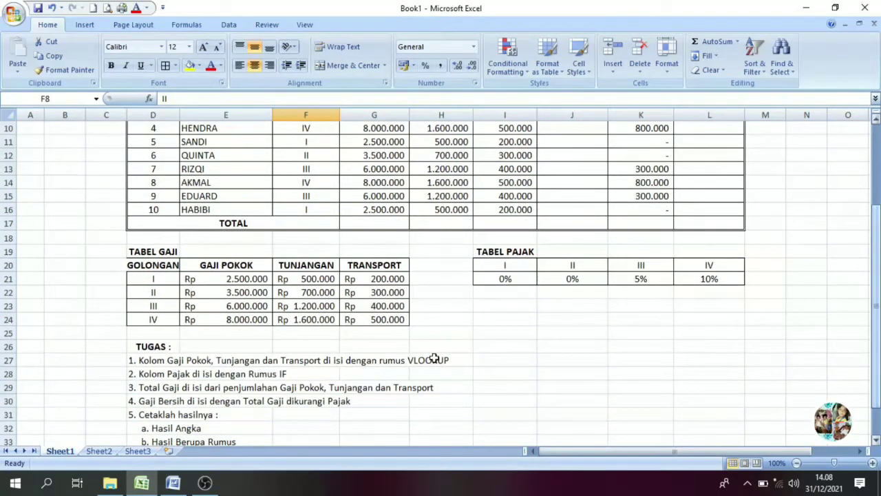
{"action": "left_click", "coordinate": [153, 390]}
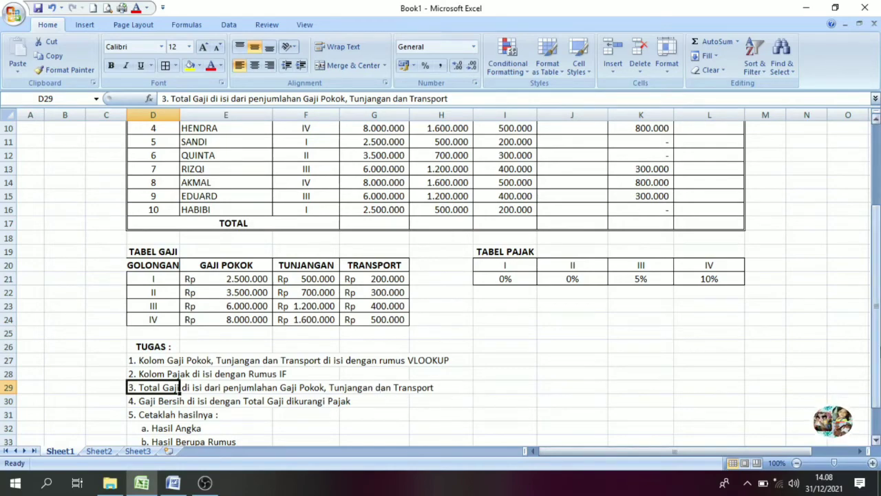
{"action": "left_click_drag", "start_coordinate": [876, 385], "coordinate": [875, 137]}
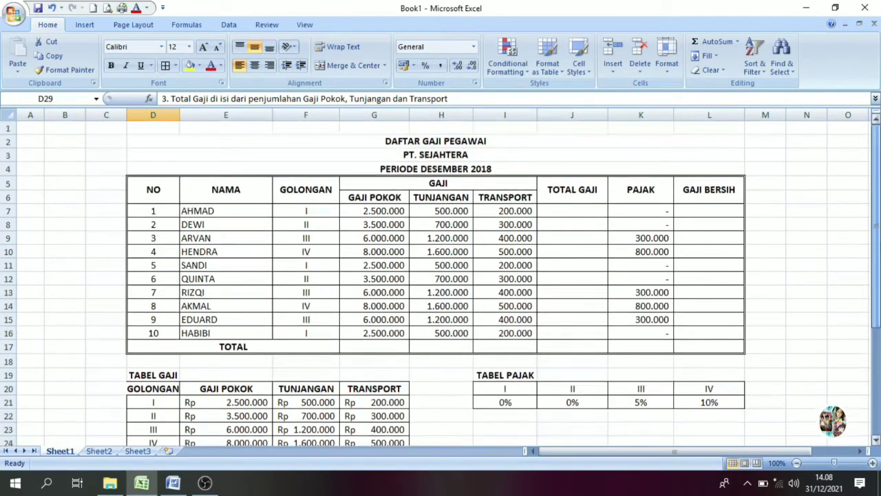
{"action": "left_click", "coordinate": [565, 216]}
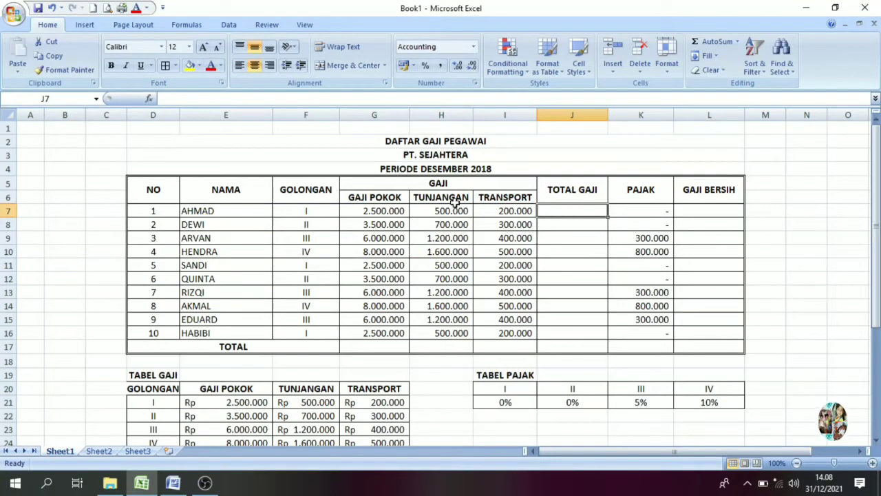
{"action": "left_click", "coordinate": [382, 211]}
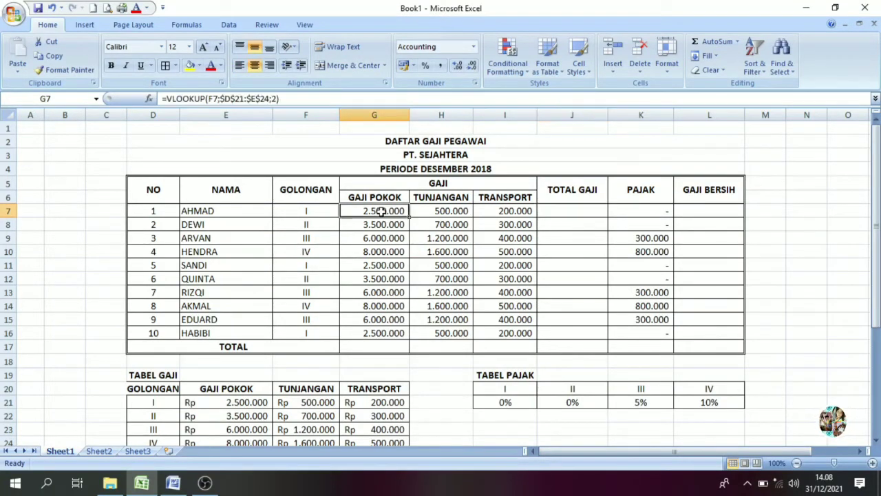
{"action": "left_click", "coordinate": [441, 212]}
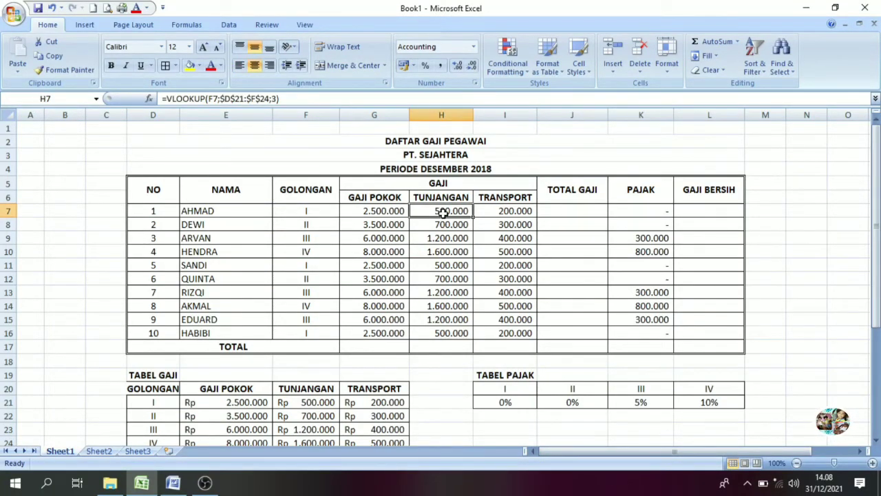
{"action": "left_click", "coordinate": [497, 211]}
Enter =SUM(G7:I7) in J7 and fill it down to J16.
{"action": "left_click", "coordinate": [569, 211]}
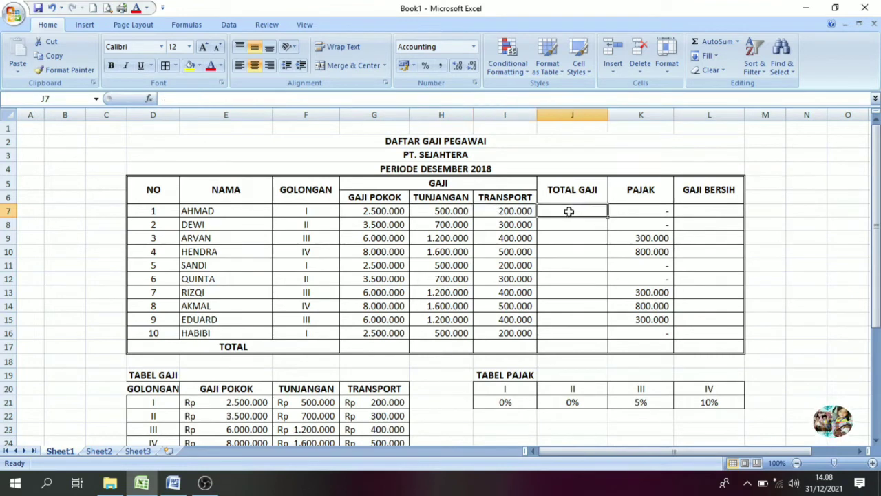
{"action": "type", "text": "=SUM"}
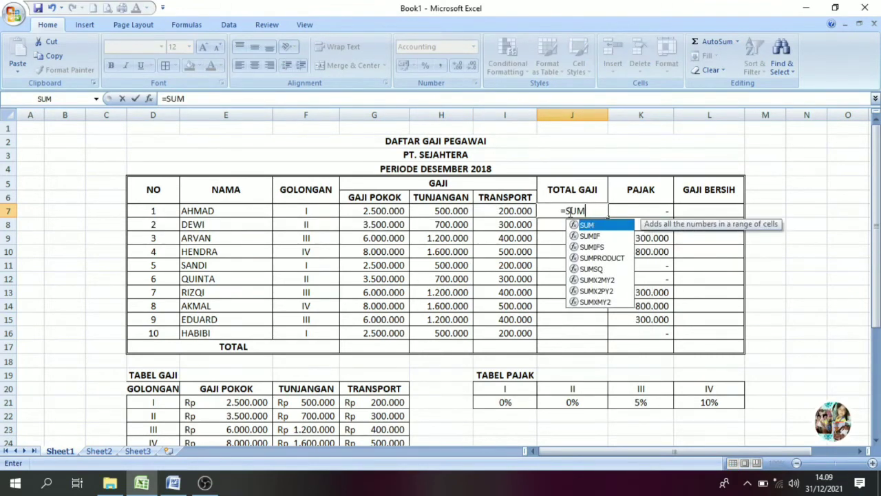
{"action": "type", "text": "("}
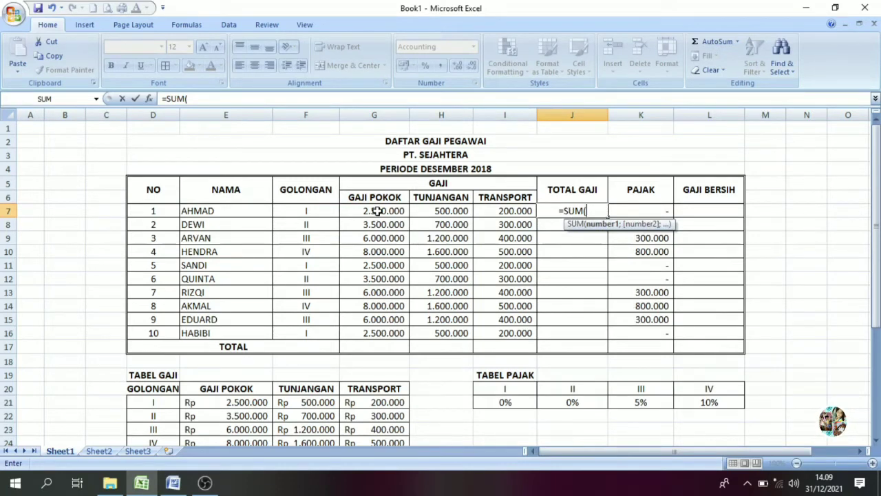
{"action": "left_click_drag", "start_coordinate": [375, 211], "coordinate": [490, 217]}
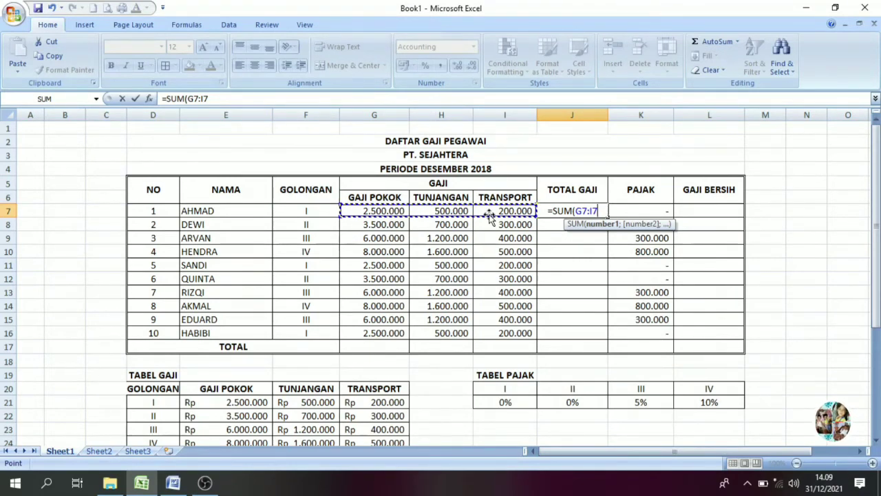
{"action": "type", "text": ")"}
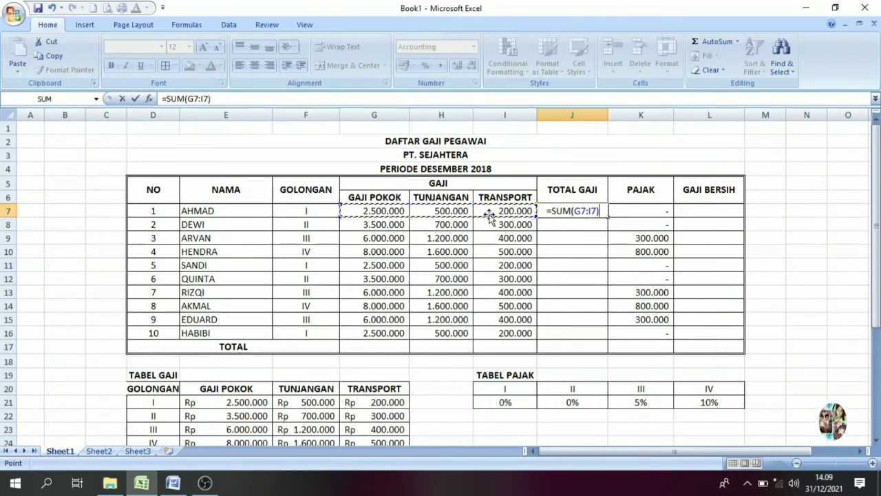
{"action": "key", "text": "Return"}
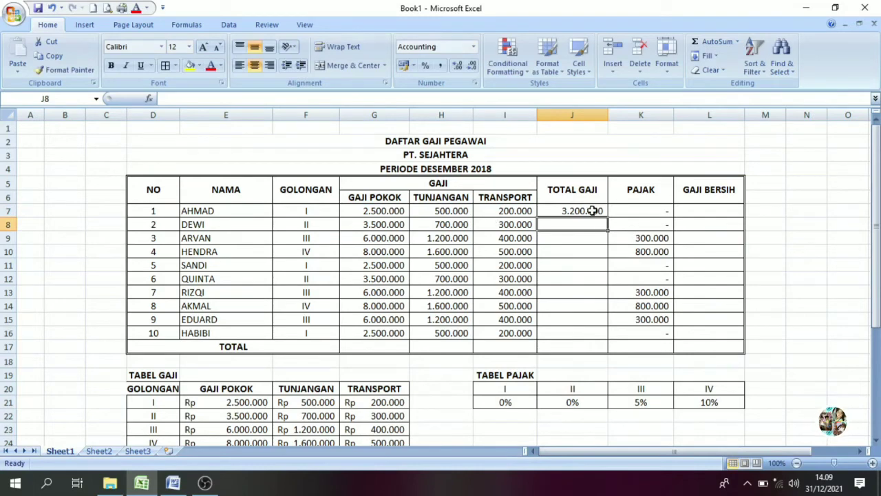
{"action": "left_click", "coordinate": [589, 210]}
{"action": "left_click_drag", "start_coordinate": [608, 218], "coordinate": [609, 337]}
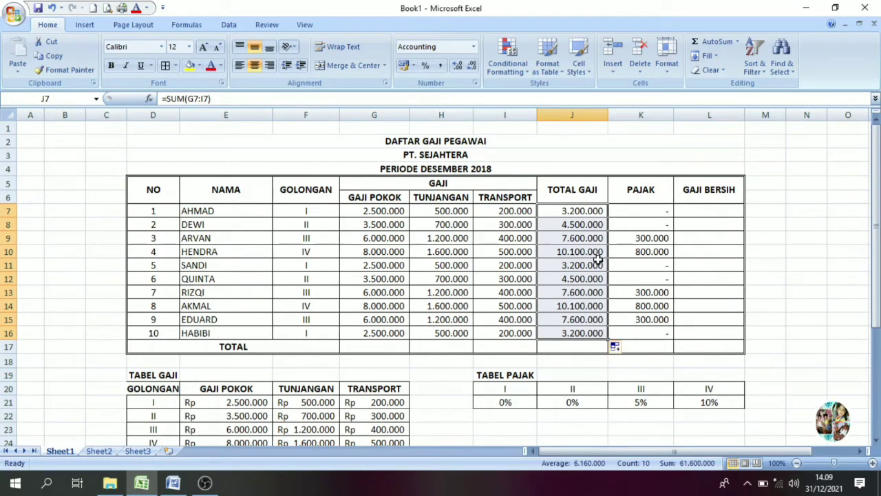
{"action": "left_click_drag", "start_coordinate": [875, 265], "coordinate": [876, 294]}
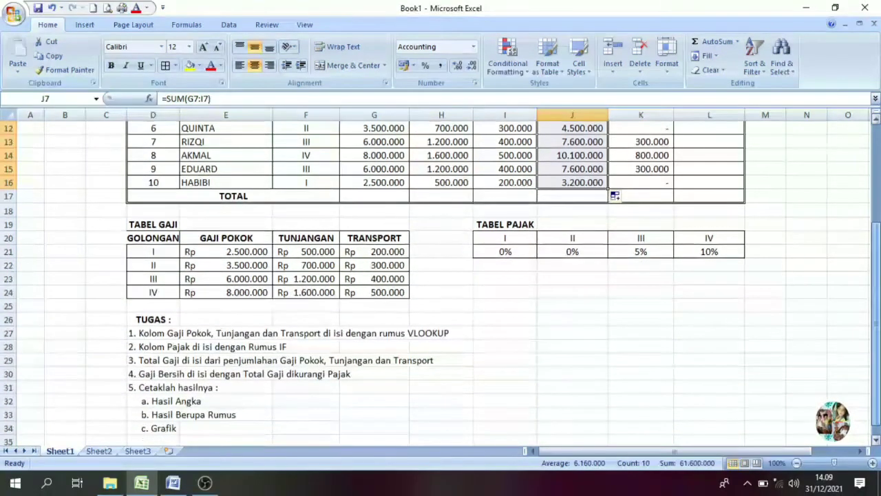
Read the gaji bersih task and check the J7 total and K7 pajak before starting L7.
{"action": "left_click", "coordinate": [146, 376]}
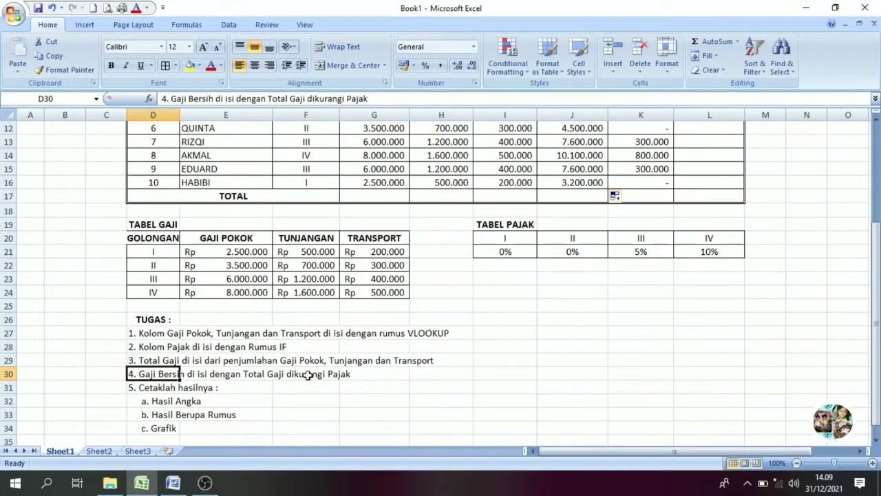
{"action": "scroll", "coordinate": [878, 297], "scroll_direction": "up", "scroll_amount": 4}
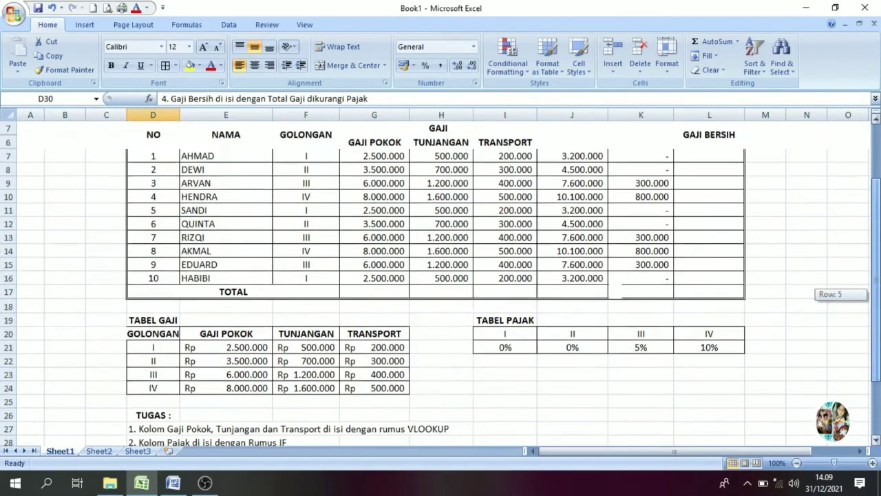
{"action": "left_click", "coordinate": [717, 208]}
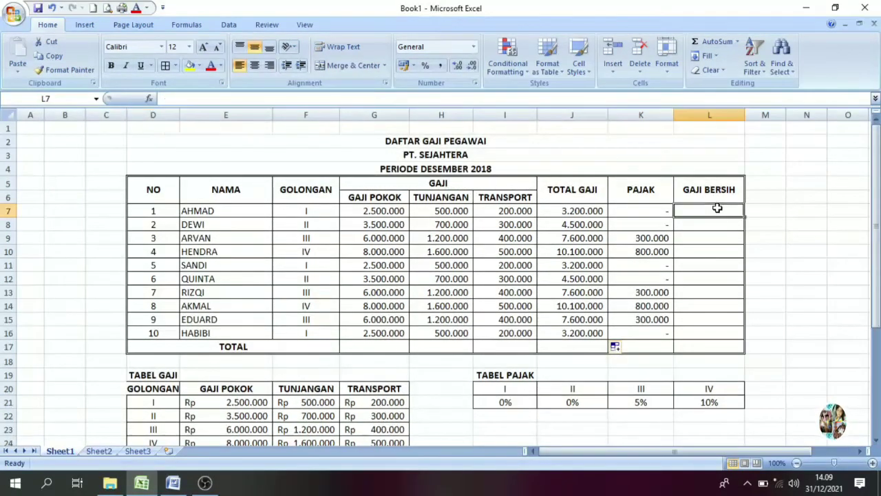
{"action": "left_click", "coordinate": [606, 214]}
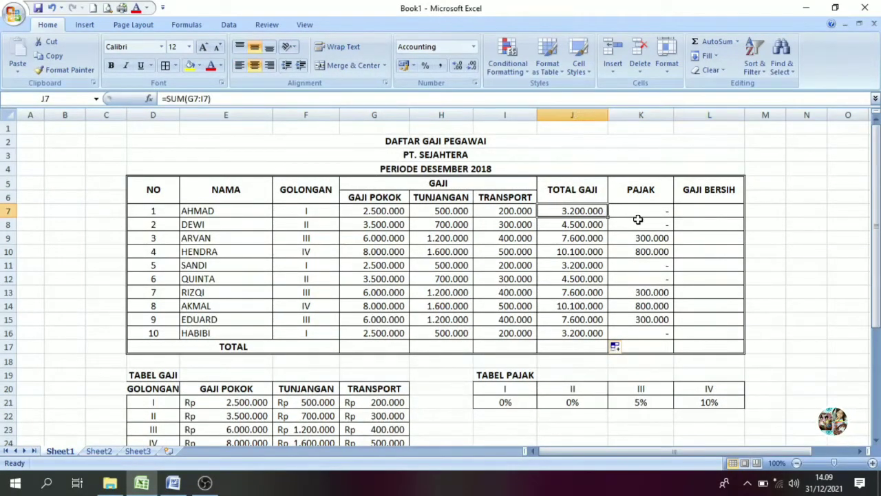
{"action": "left_click", "coordinate": [638, 219]}
{"action": "left_click", "coordinate": [697, 212]}
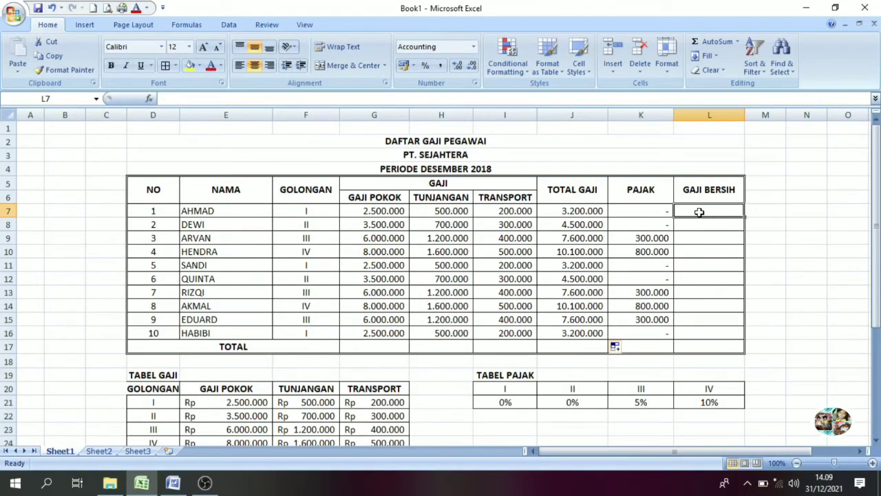
Enter =J7-K7 in L7 and fill it down to L16.
{"action": "type", "text": "="}
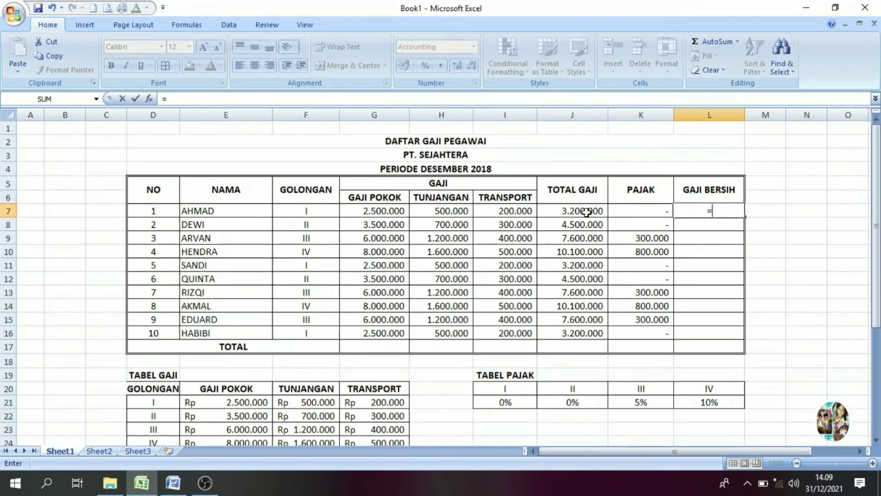
{"action": "left_click", "coordinate": [584, 213]}
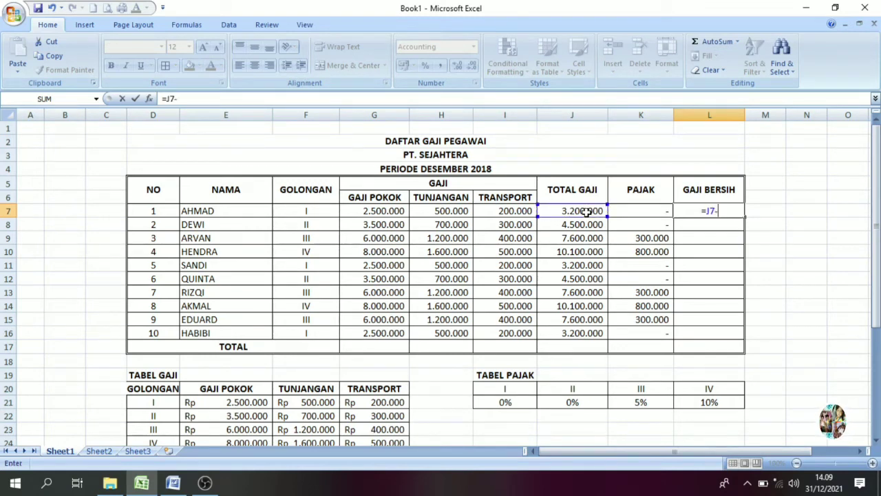
{"action": "left_click", "coordinate": [641, 213]}
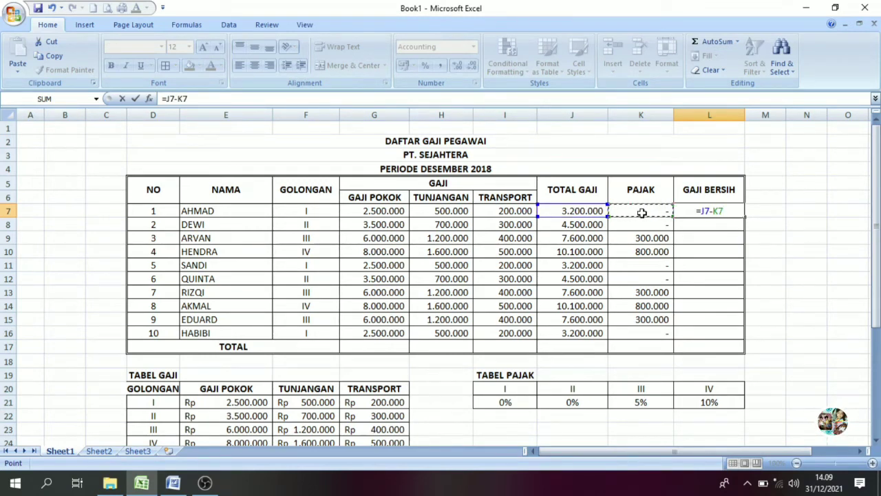
{"action": "key", "text": "Return"}
{"action": "left_click", "coordinate": [700, 208]}
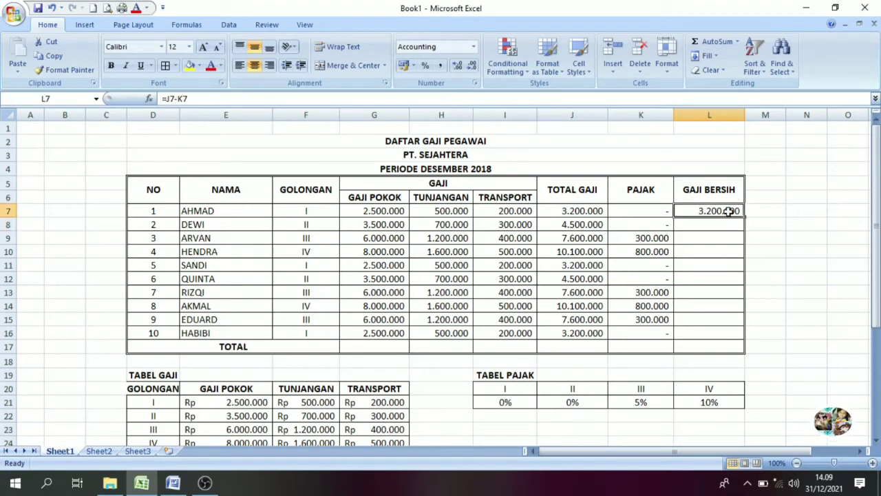
{"action": "left_click_drag", "start_coordinate": [742, 217], "coordinate": [749, 339]}
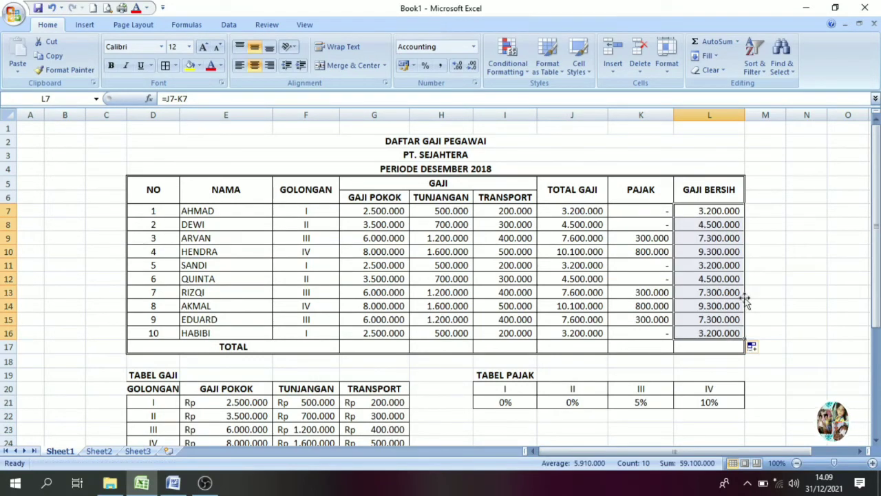
Review the row-7 total gaji, pajak and gaji bersih formulas.
{"action": "left_click", "coordinate": [593, 211]}
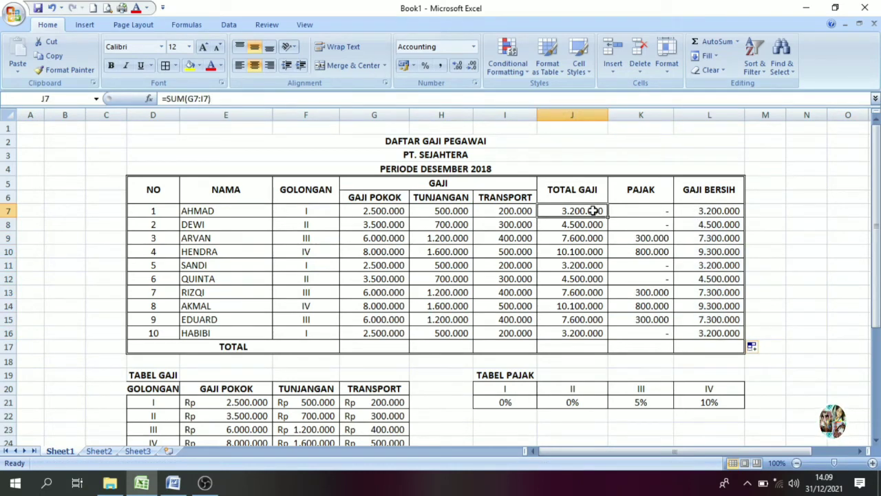
{"action": "left_click", "coordinate": [246, 209]}
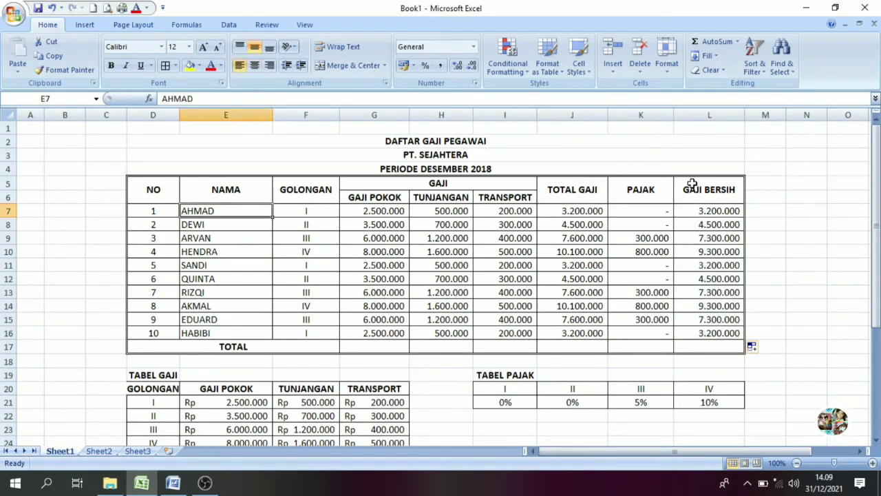
{"action": "left_click", "coordinate": [627, 212]}
{"action": "left_click", "coordinate": [718, 215]}
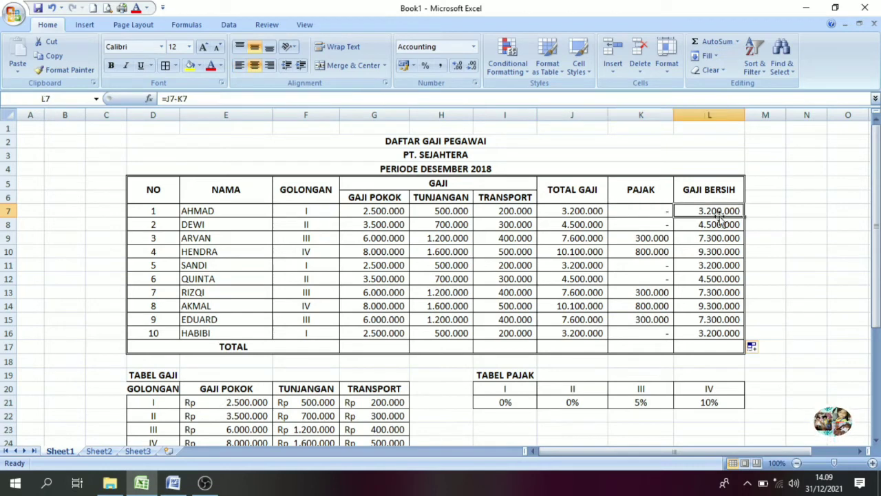
Check the total gaji, pajak and gaji bersih formulas in rows 7 and 9, then go to the TOTAL row.
{"action": "left_click", "coordinate": [594, 210]}
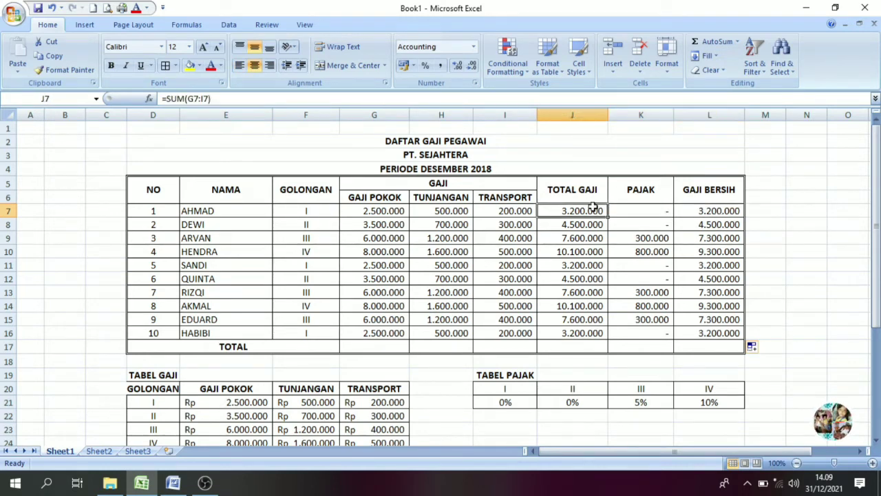
{"action": "left_click", "coordinate": [257, 235]}
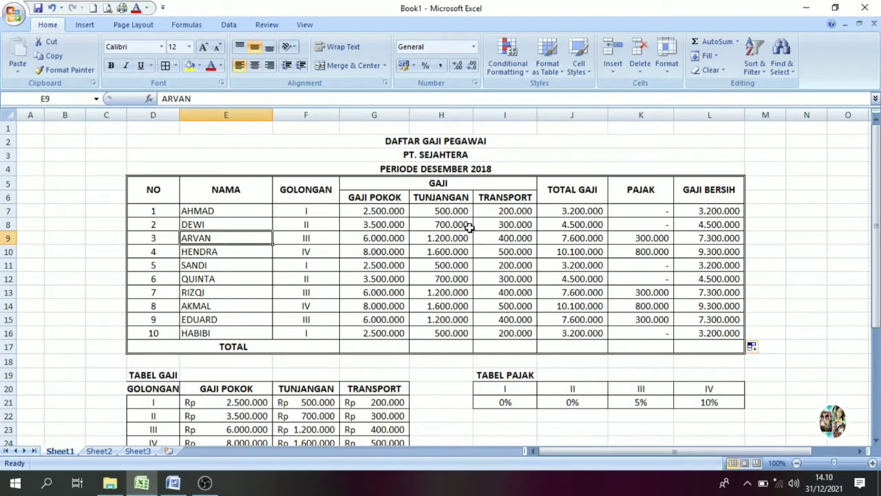
{"action": "left_click", "coordinate": [579, 238]}
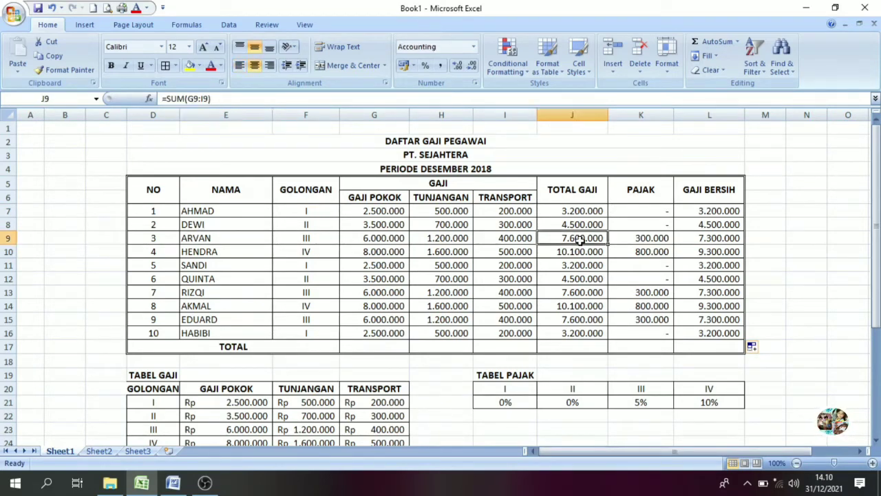
{"action": "left_click", "coordinate": [644, 238]}
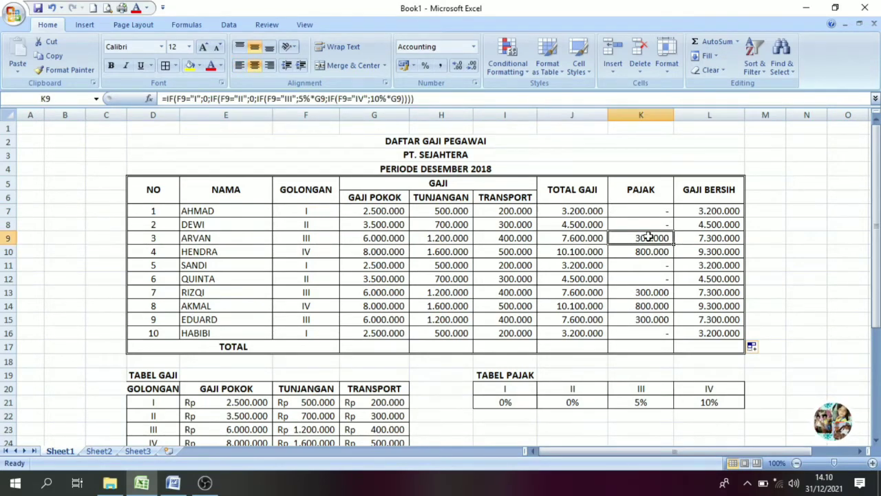
{"action": "left_click", "coordinate": [706, 239]}
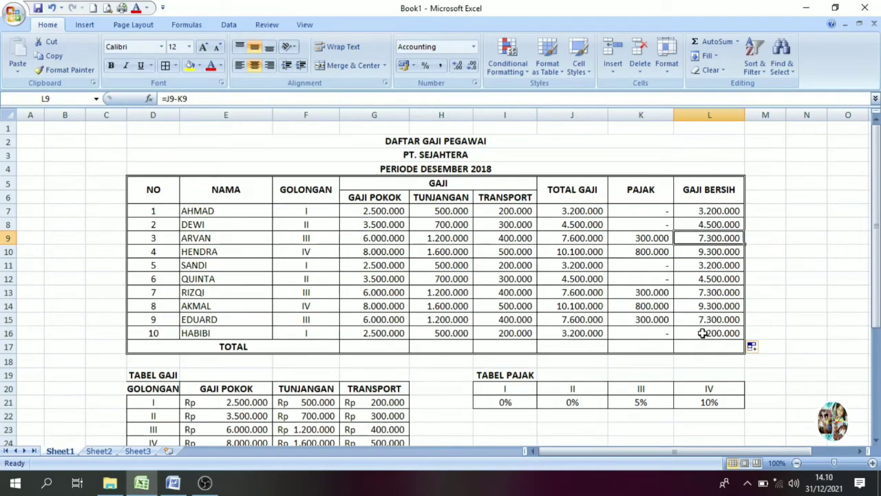
{"action": "left_click", "coordinate": [221, 346]}
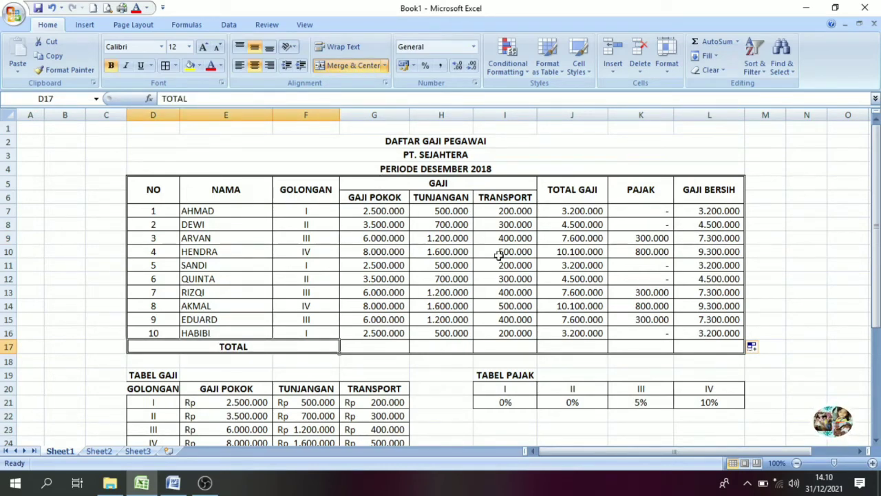
Enter =SUM(G7:G16) in G17 for a 48.500.000 Gaji Pokok total.
{"action": "left_click", "coordinate": [373, 342]}
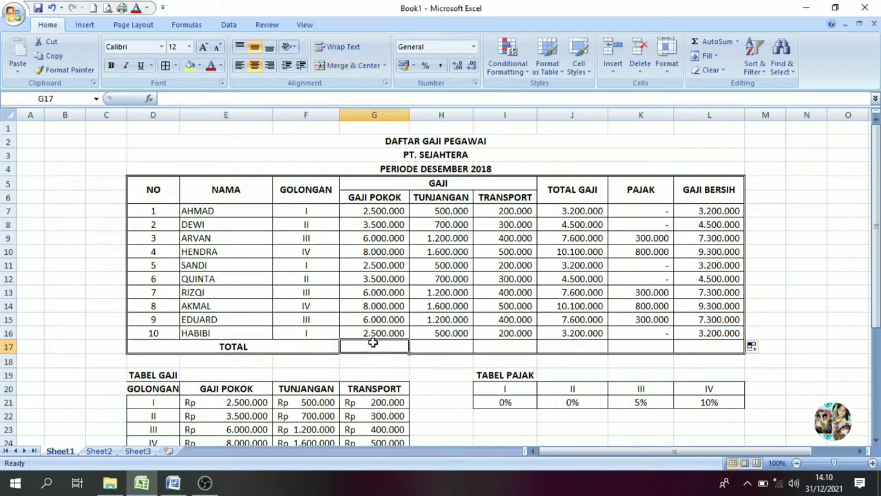
{"action": "type", "text": "=SU"}
{"action": "type", "text": "M"}
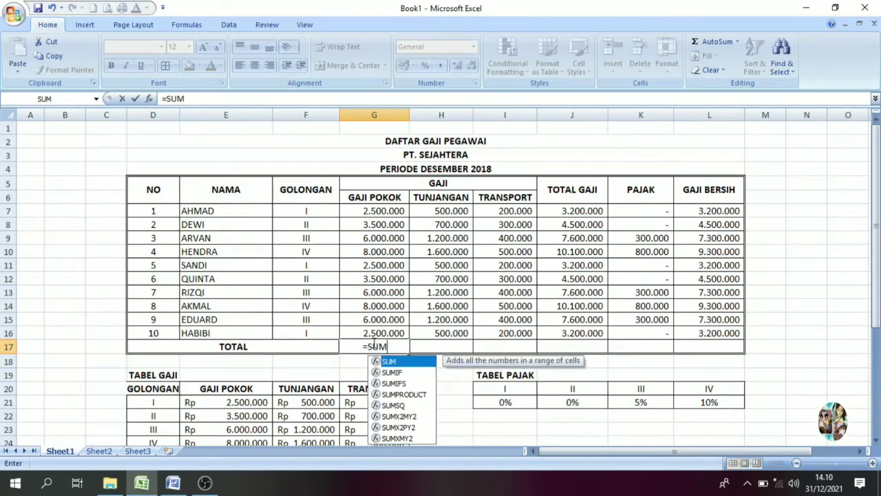
{"action": "type", "text": "("}
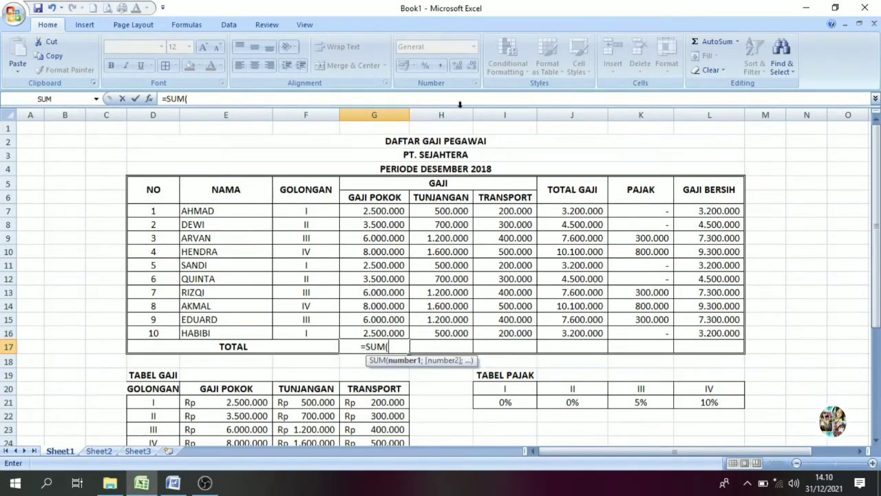
{"action": "left_click_drag", "start_coordinate": [378, 208], "coordinate": [381, 330]}
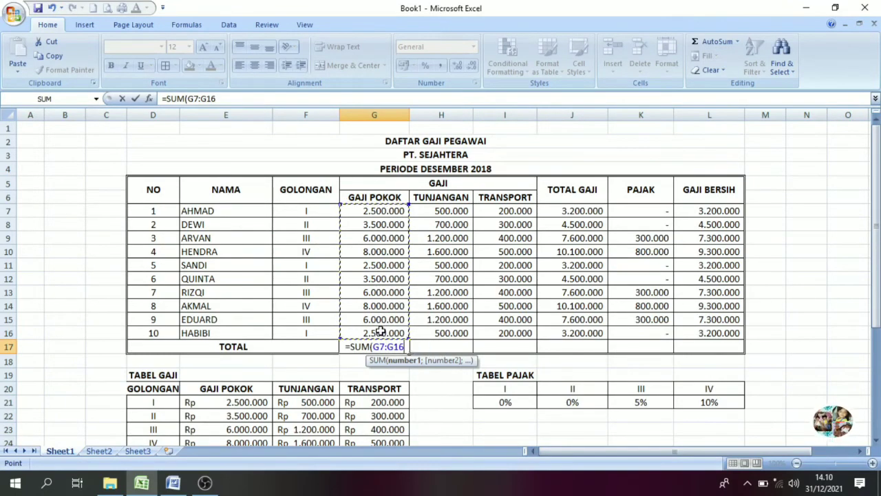
{"action": "type", "text": ")"}
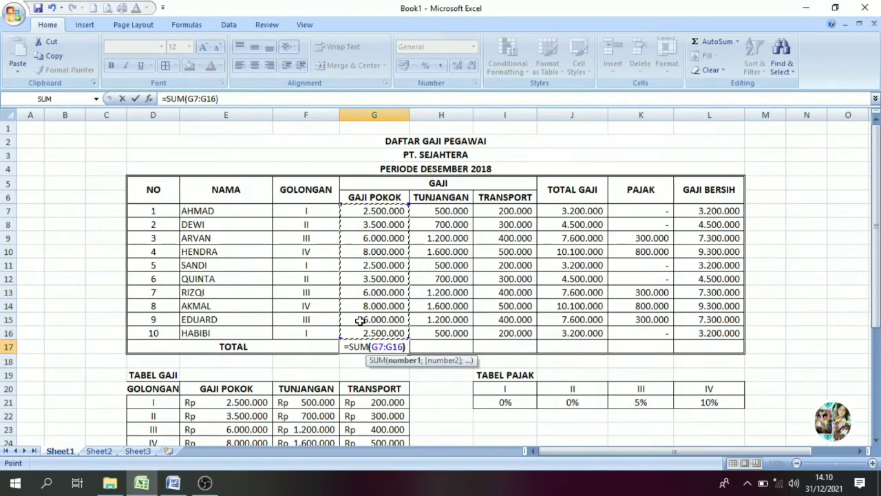
{"action": "key", "text": "Return"}
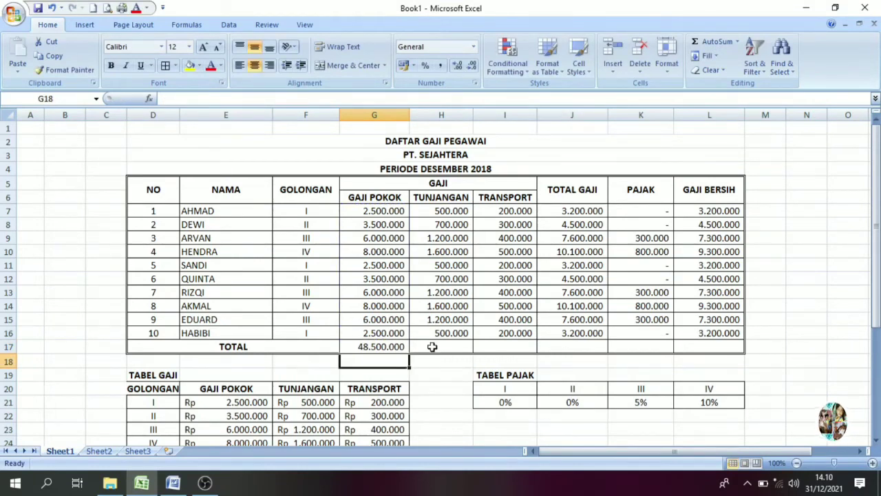
Enter =SUM(H7:H16) in H17 for a 9.700.000 Tunjangan total.
{"action": "left_click", "coordinate": [432, 347]}
{"action": "type", "text": "=SU"}
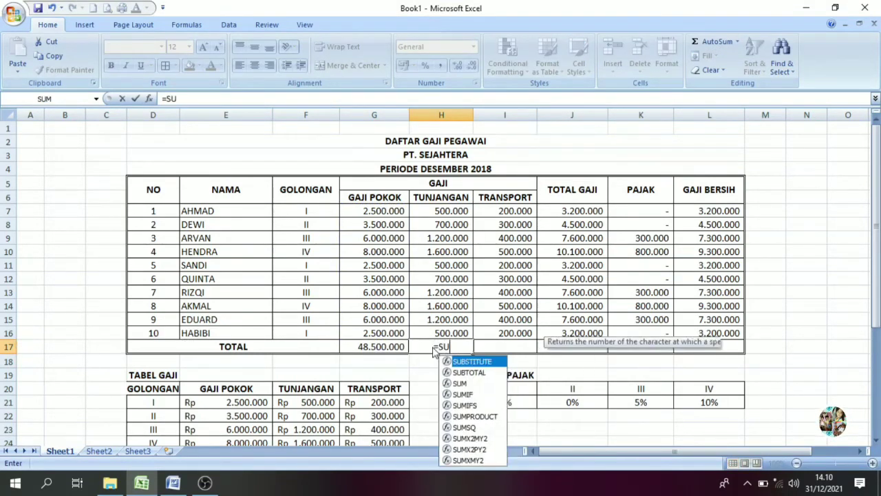
{"action": "type", "text": "M("}
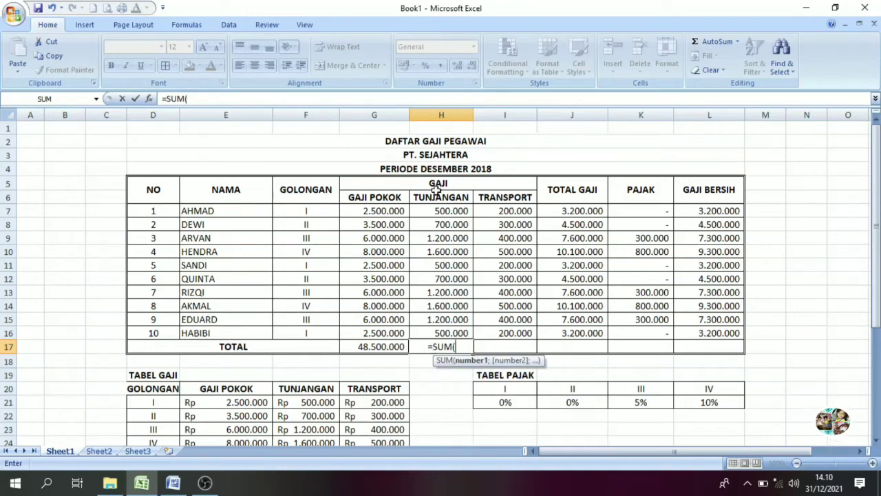
{"action": "left_click", "coordinate": [438, 214]}
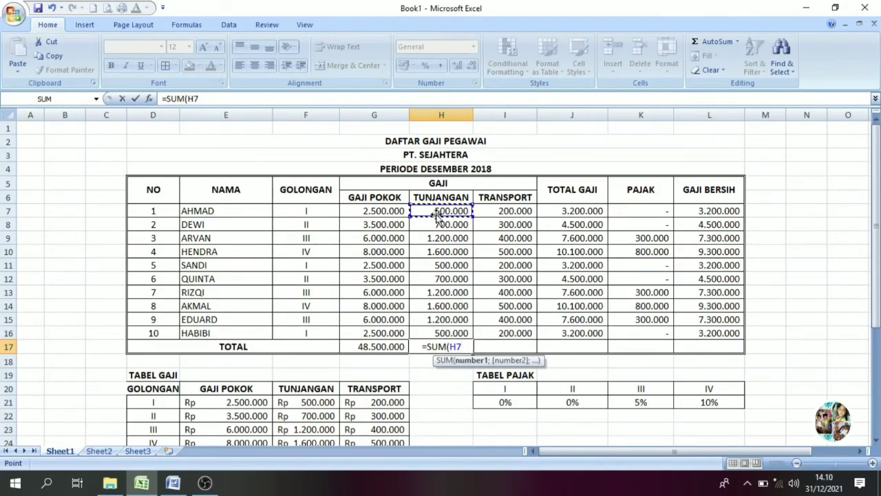
{"action": "left_click_drag", "start_coordinate": [459, 211], "coordinate": [451, 333]}
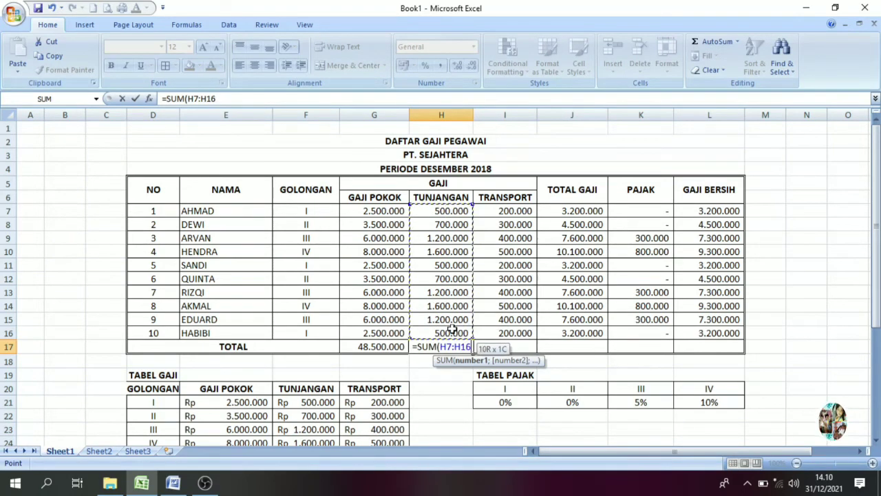
{"action": "type", "text": ")"}
{"action": "key", "text": "Return"}
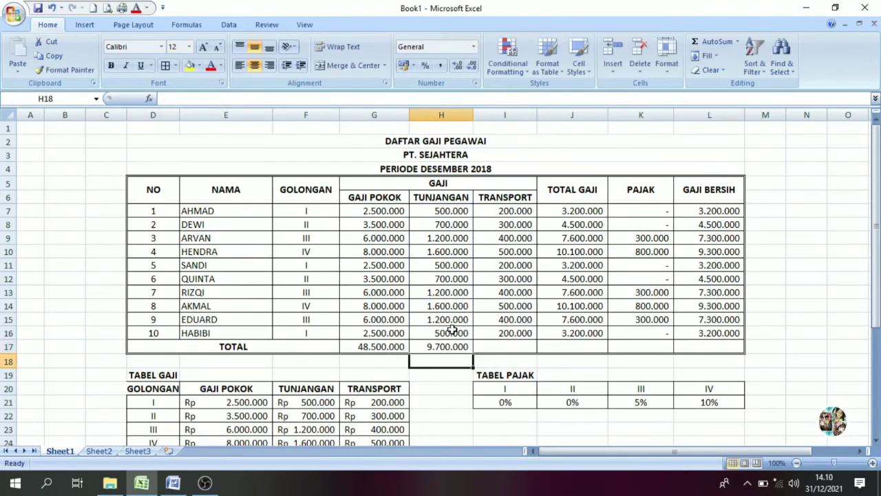
{"action": "left_click", "coordinate": [458, 346]}
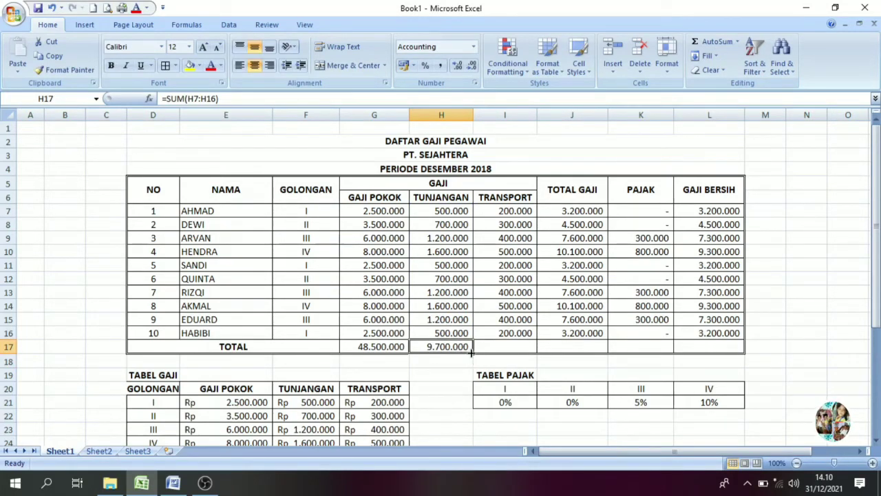
Fill the total formula from H17 across to L17 and bold G17:L17.
{"action": "left_click_drag", "start_coordinate": [472, 352], "coordinate": [717, 346]}
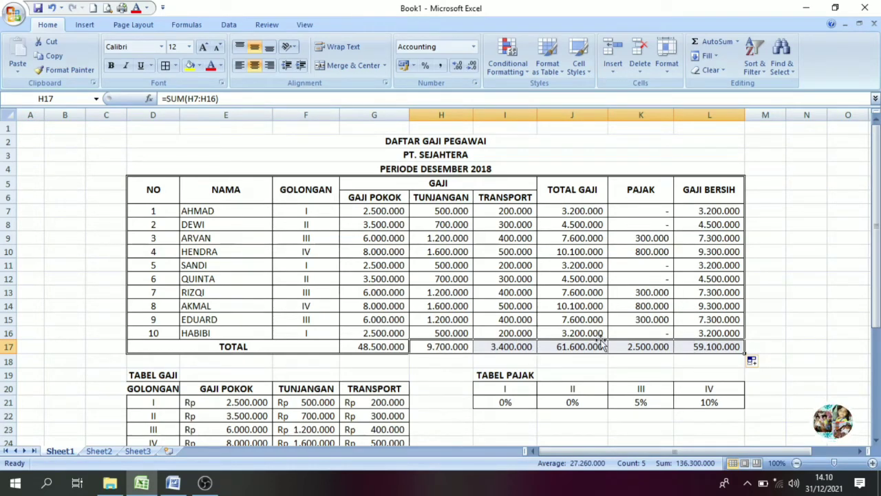
{"action": "left_click_drag", "start_coordinate": [354, 347], "coordinate": [698, 348]}
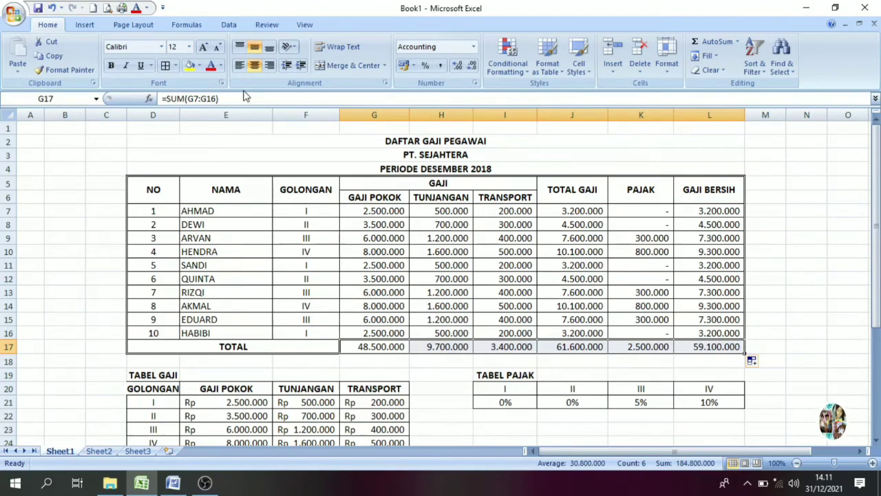
{"action": "left_click", "coordinate": [110, 65]}
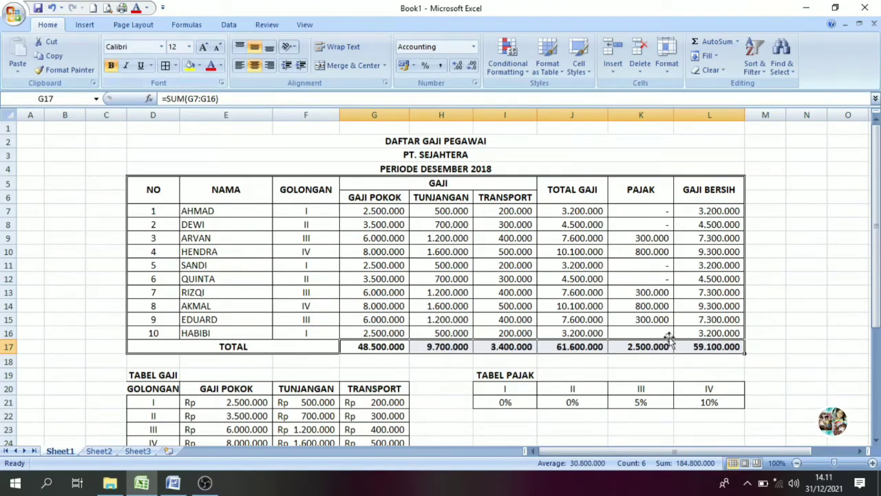
{"action": "left_click", "coordinate": [839, 332]}
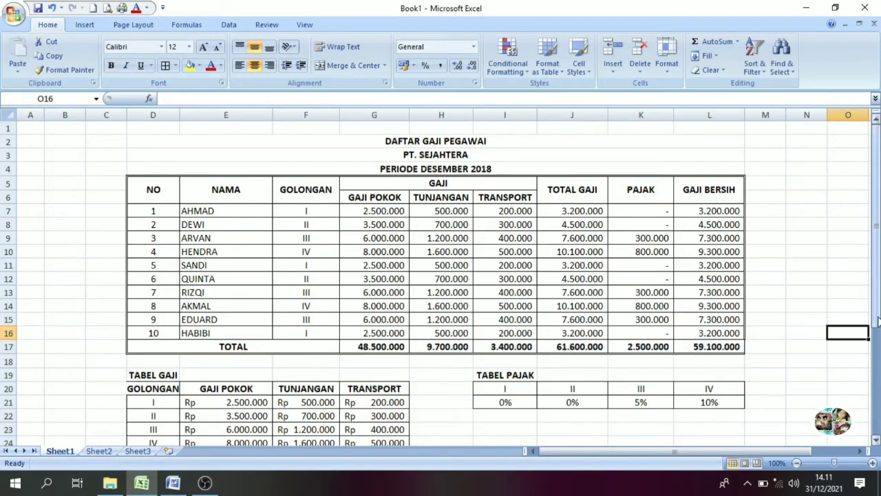
{"action": "left_click_drag", "start_coordinate": [878, 318], "coordinate": [878, 418]}
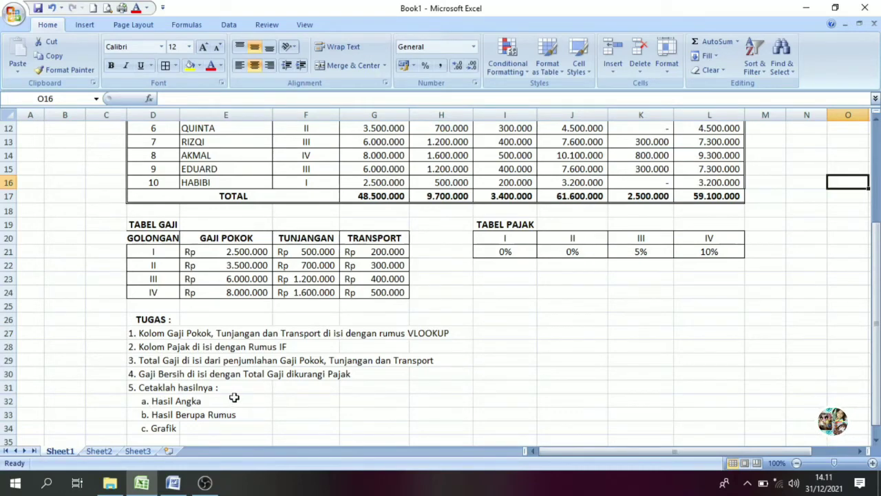
{"action": "left_click_drag", "start_coordinate": [875, 324], "coordinate": [875, 130]}
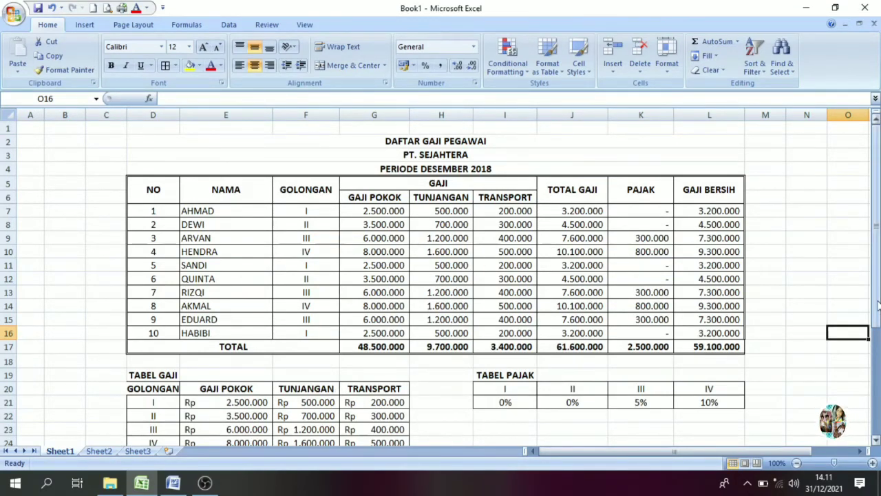
{"action": "left_click_drag", "start_coordinate": [877, 307], "coordinate": [877, 318]}
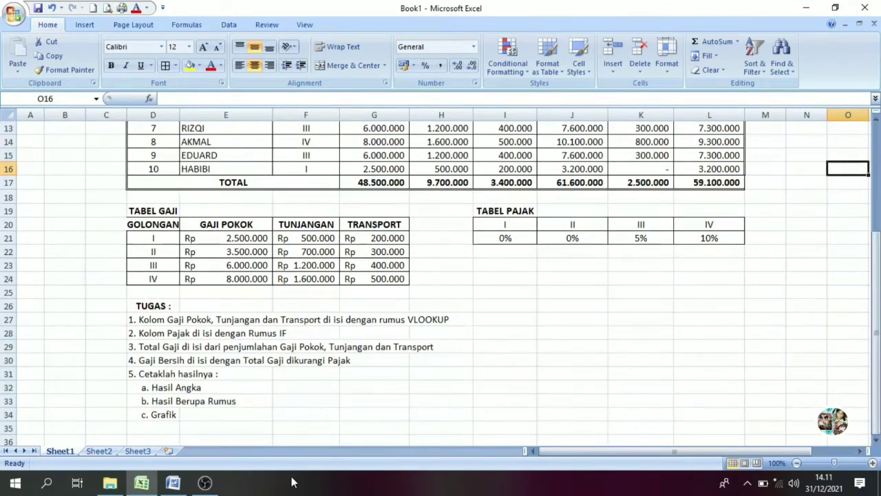
{"action": "left_click_drag", "start_coordinate": [877, 365], "coordinate": [877, 248]}
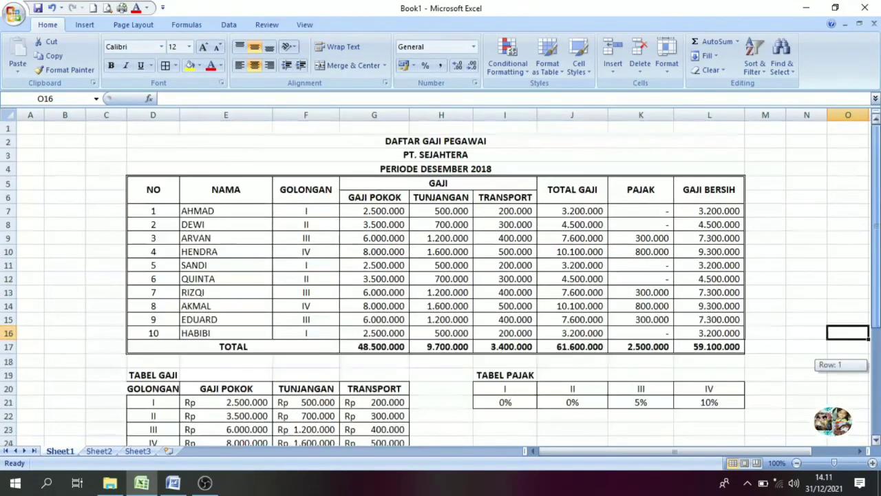
Prefix G7's VLOOKUP formula with a quote so it displays as text.
{"action": "left_click", "coordinate": [359, 211]}
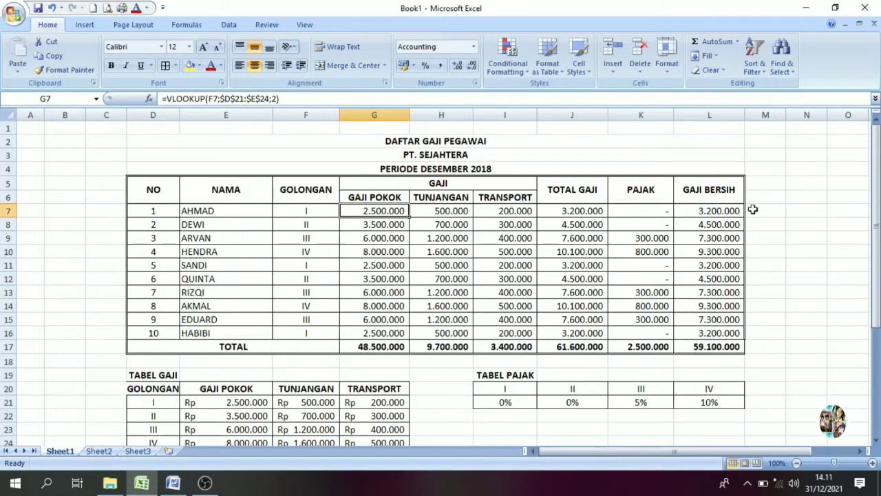
{"action": "left_click_drag", "start_coordinate": [390, 238], "coordinate": [380, 212]}
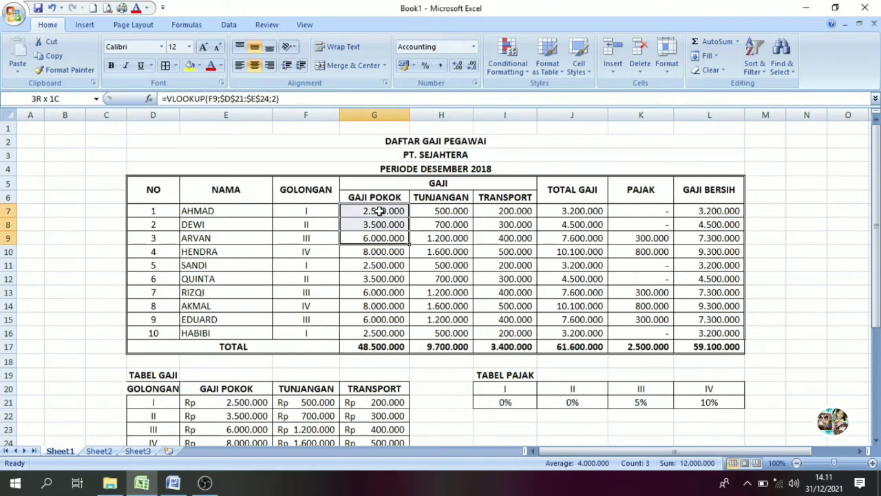
{"action": "left_click", "coordinate": [379, 212]}
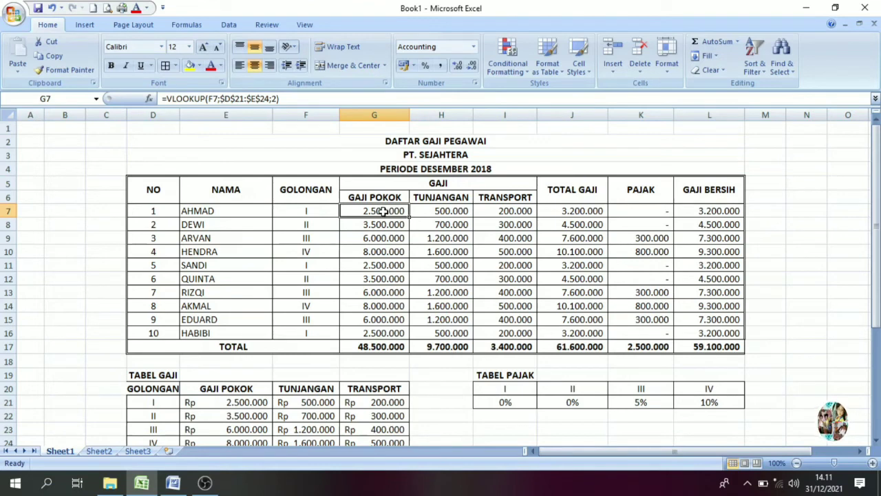
{"action": "left_click", "coordinate": [163, 98]}
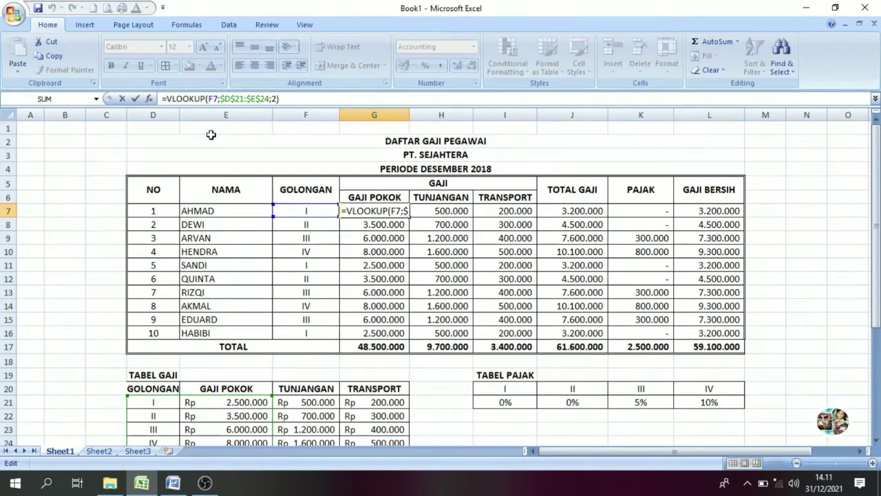
{"action": "type", "text": "\""}
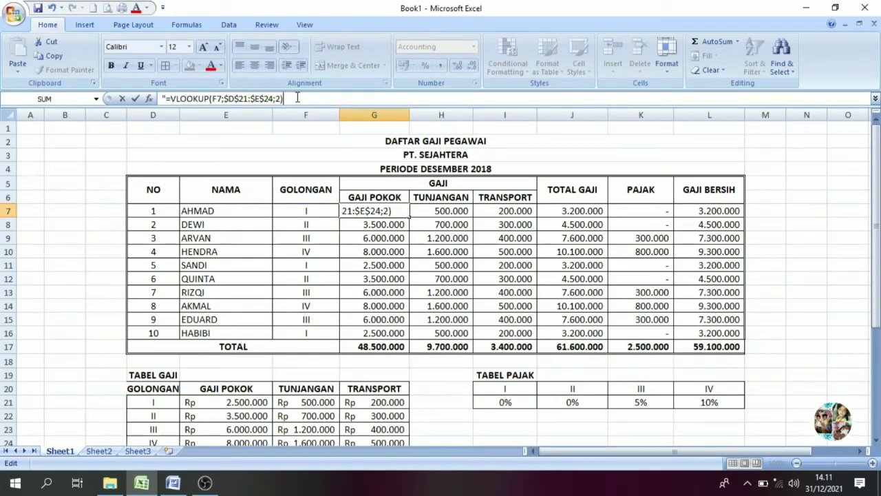
{"action": "key", "text": "Return"}
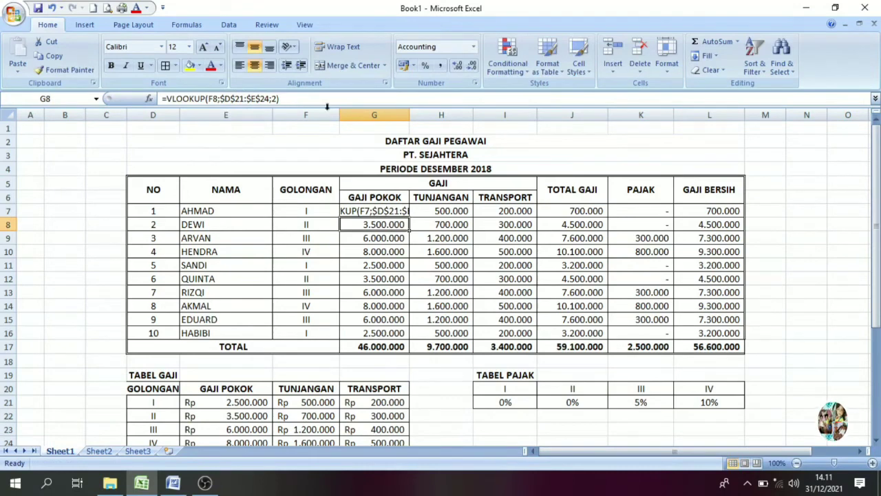
Widen column G until G7's full formula text is visible.
{"action": "left_click", "coordinate": [391, 212]}
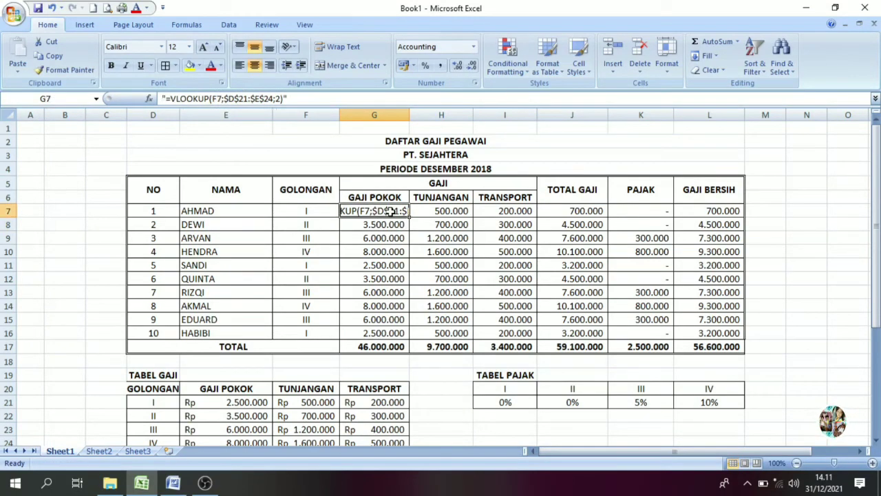
{"action": "left_click", "coordinate": [390, 223]}
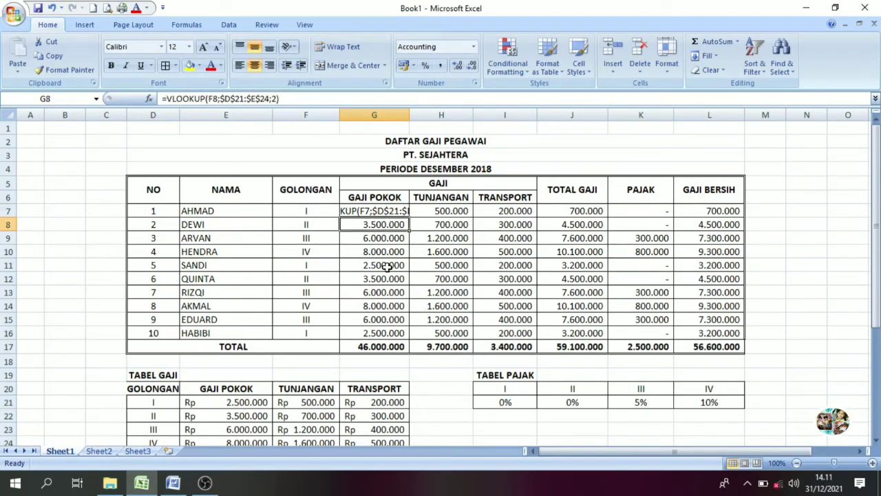
{"action": "left_click_drag", "start_coordinate": [377, 232], "coordinate": [378, 292]}
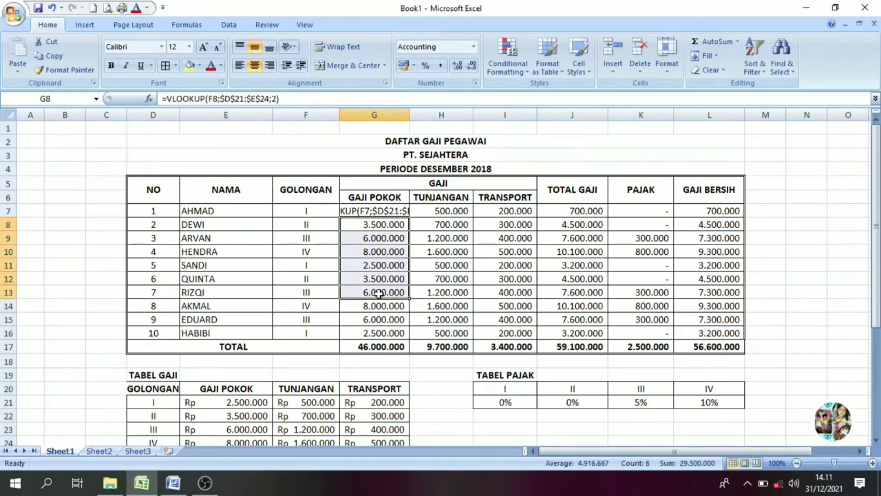
{"action": "left_click", "coordinate": [389, 212]}
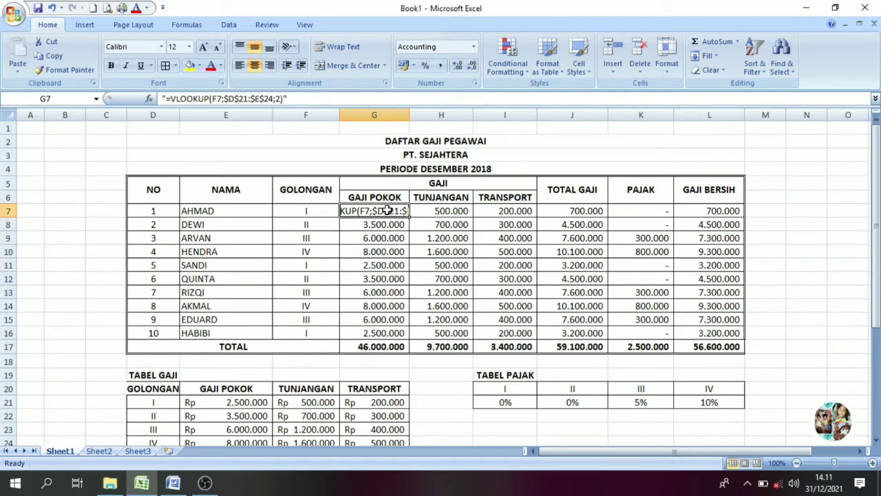
{"action": "left_click_drag", "start_coordinate": [371, 221], "coordinate": [375, 360]}
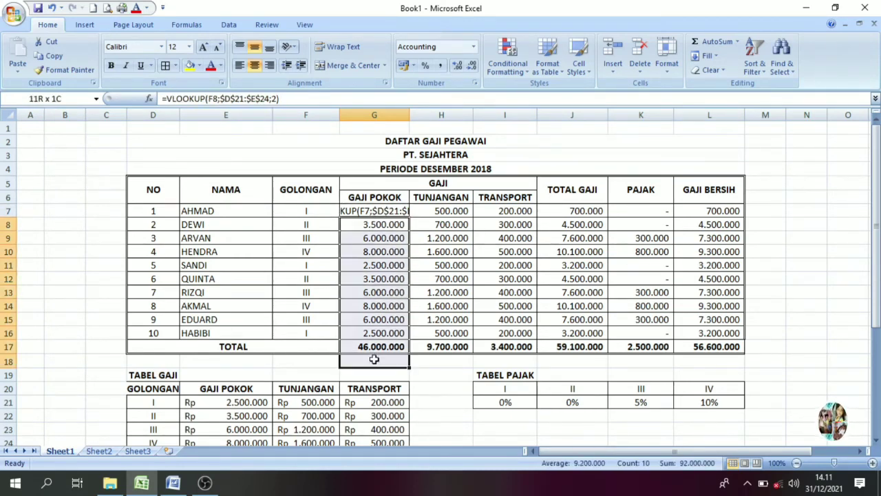
{"action": "left_click", "coordinate": [391, 212]}
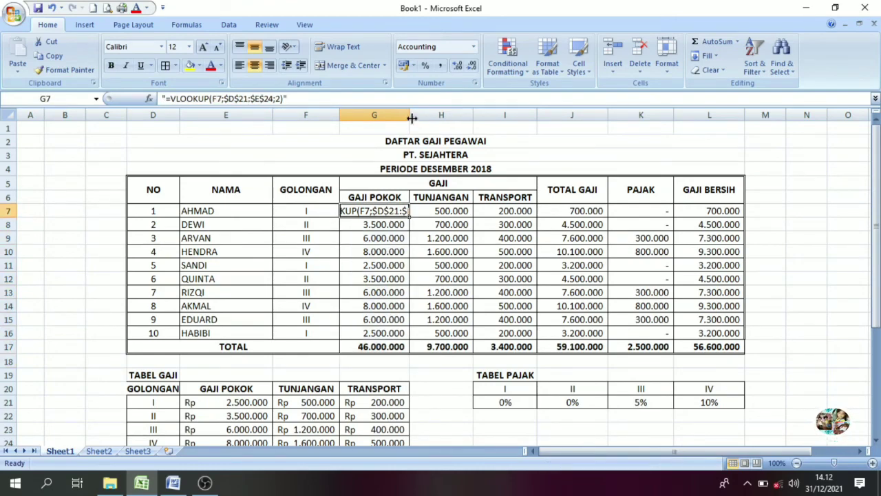
{"action": "mouse_move", "coordinate": [411, 118]}
{"action": "left_mouse_down"}
{"action": "mouse_move", "coordinate": [492, 130]}
{"action": "mouse_move", "coordinate": [488, 115]}
{"action": "left_mouse_up"}
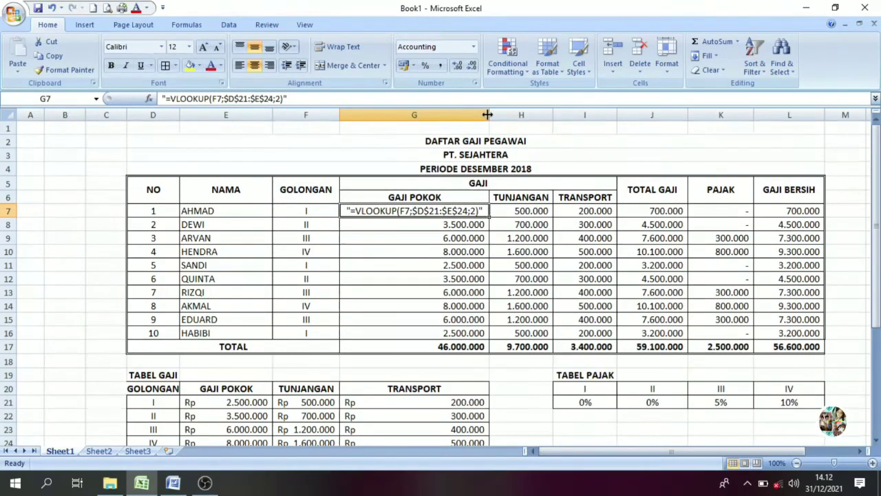
Prefix H7's VLOOKUP with a quote so it shows as text, and widen column H.
{"action": "left_click", "coordinate": [531, 213]}
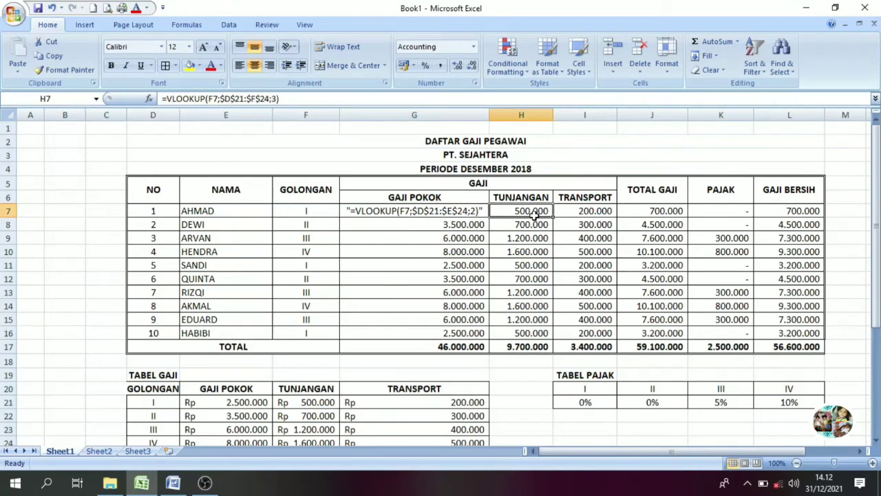
{"action": "left_click", "coordinate": [164, 99]}
{"action": "type", "text": "\""}
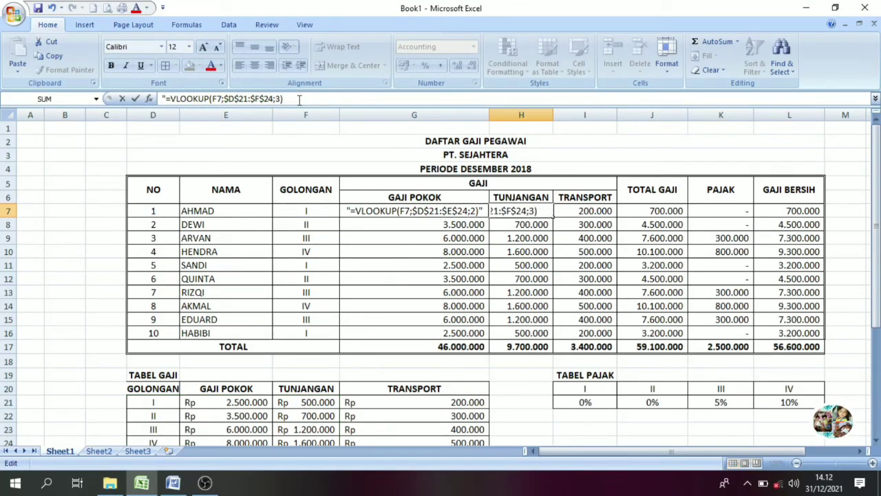
{"action": "key", "text": "Return"}
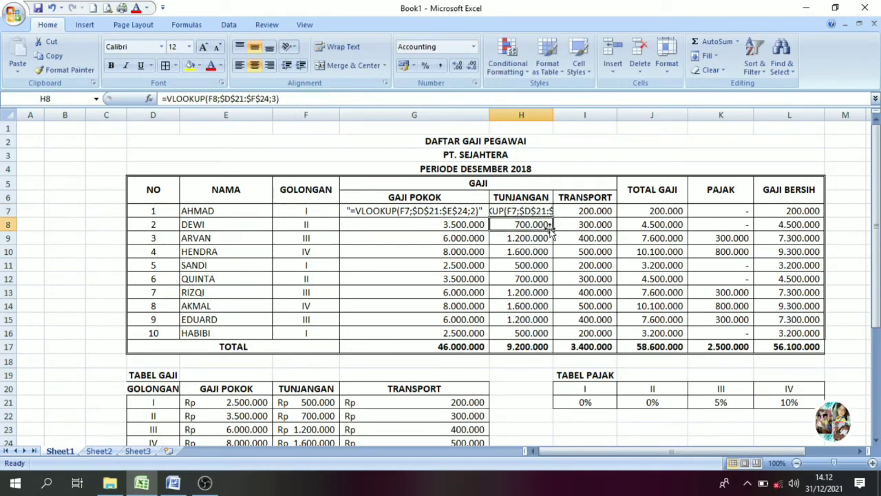
{"action": "left_click", "coordinate": [533, 211]}
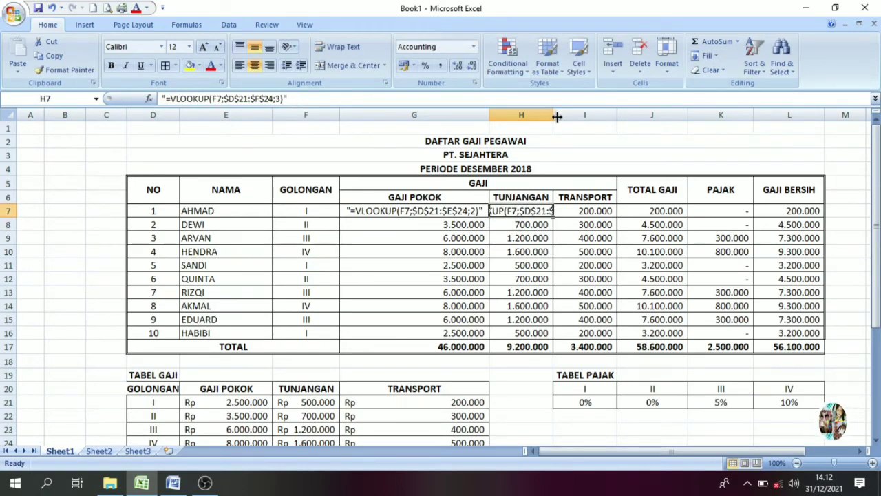
{"action": "left_click_drag", "start_coordinate": [553, 115], "coordinate": [598, 118]}
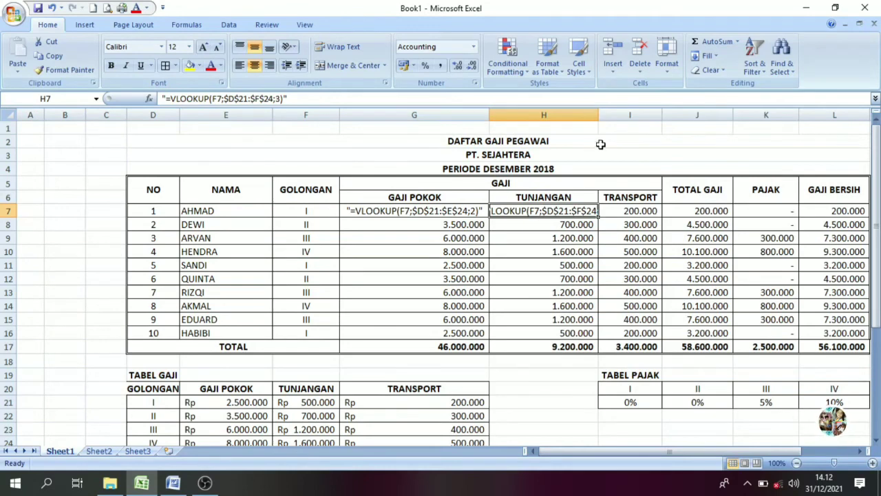
Review the Transport, Total Gaji, Pajak and Gaji Bersih formulas and the chart task line.
{"action": "left_click", "coordinate": [640, 210]}
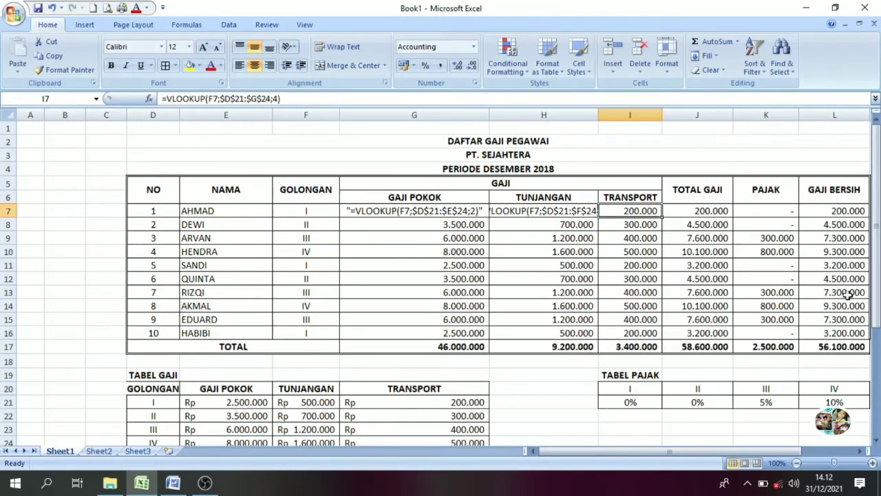
{"action": "left_click_drag", "start_coordinate": [701, 212], "coordinate": [772, 218]}
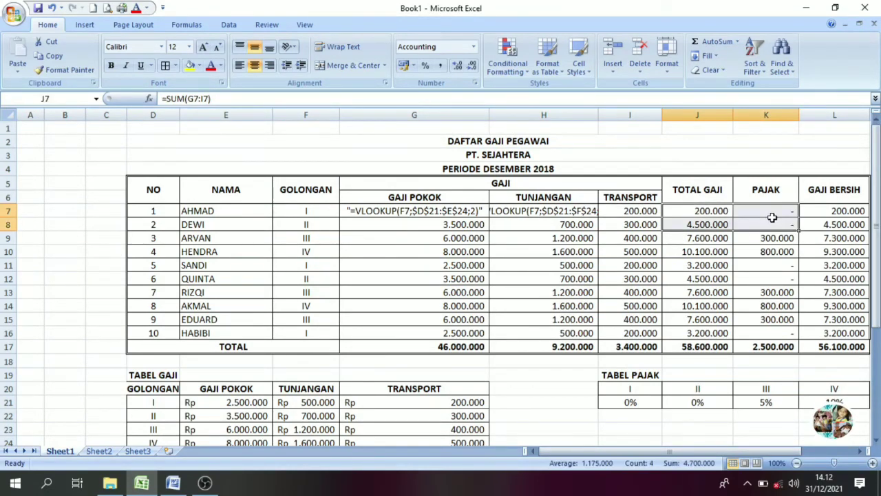
{"action": "left_click", "coordinate": [772, 215]}
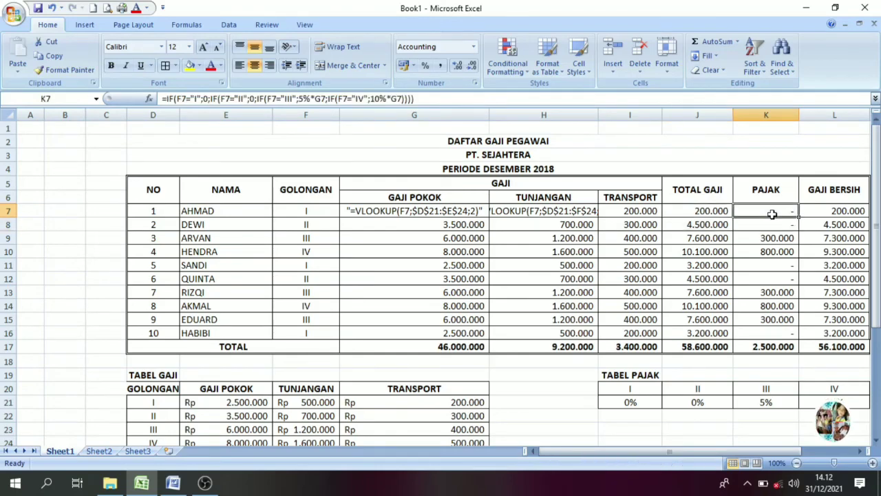
{"action": "left_click_drag", "start_coordinate": [819, 210], "coordinate": [820, 221]}
{"action": "left_click", "coordinate": [821, 221]}
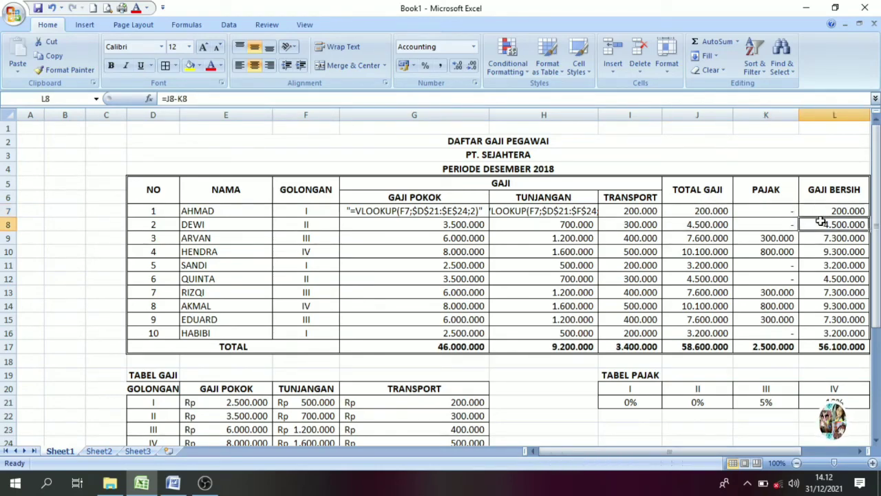
{"action": "left_click_drag", "start_coordinate": [877, 224], "coordinate": [877, 330]}
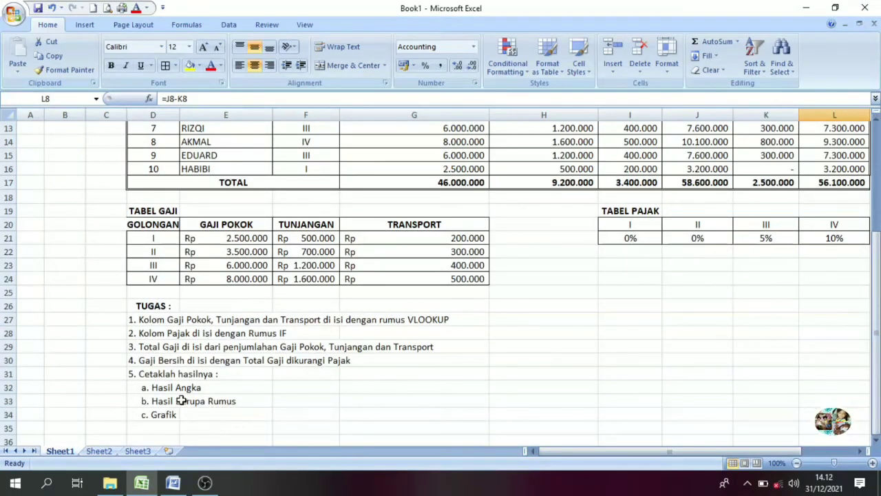
{"action": "left_click", "coordinate": [170, 415]}
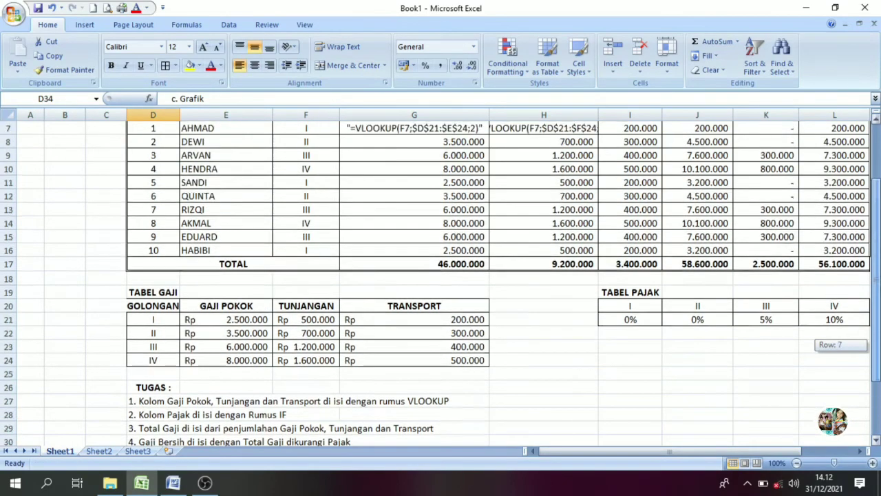
Narrow columns G and H back to a compact width.
{"action": "left_click_drag", "start_coordinate": [879, 350], "coordinate": [878, 330]}
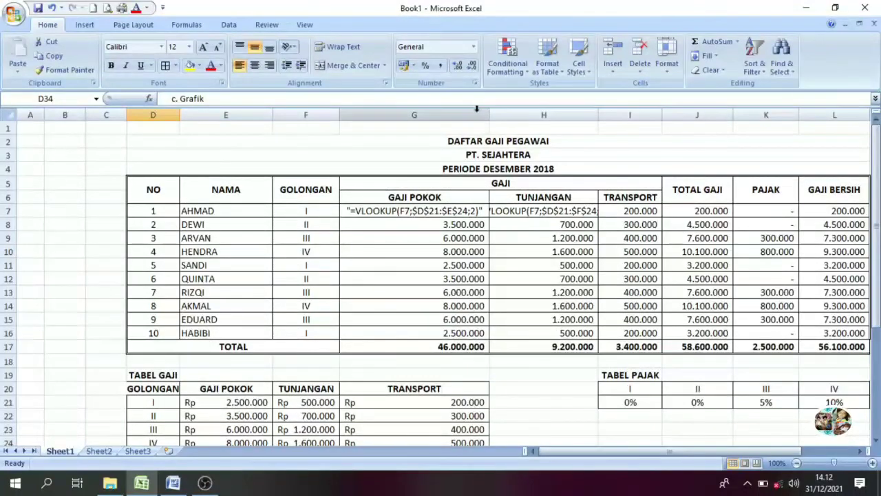
{"action": "left_click_drag", "start_coordinate": [489, 116], "coordinate": [421, 130]}
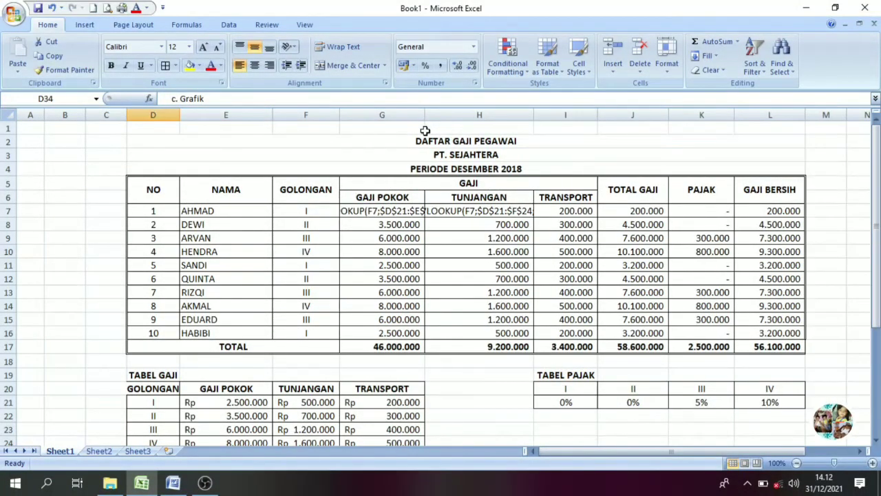
{"action": "left_click_drag", "start_coordinate": [534, 115], "coordinate": [509, 122]}
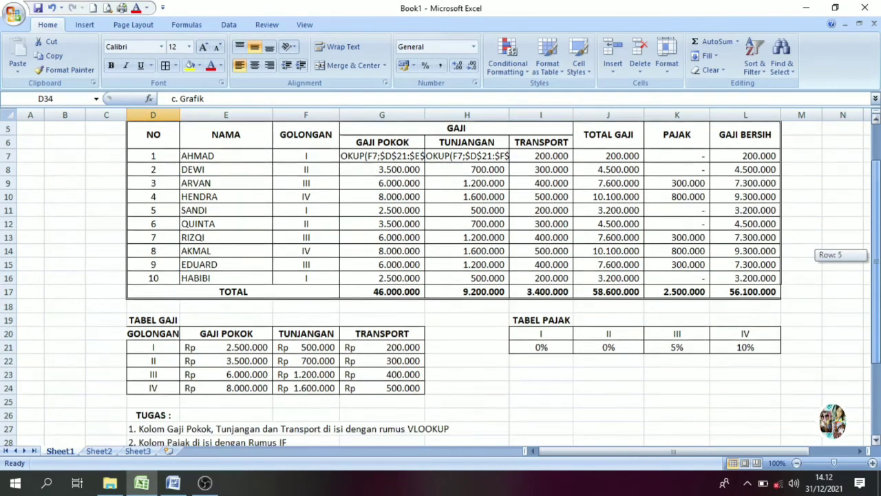
Select the golongan and gaji pokok values D21:E24 in the TABEL GAJI.
{"action": "left_click_drag", "start_coordinate": [876, 258], "coordinate": [877, 313]}
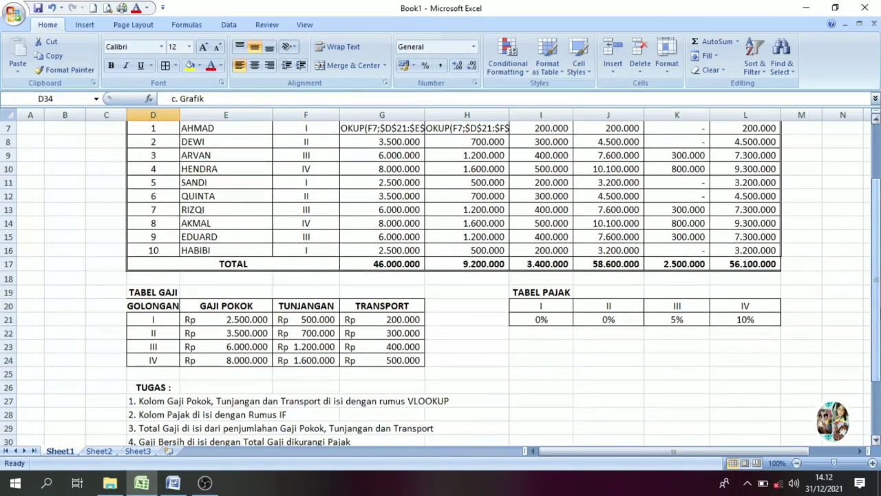
{"action": "left_click", "coordinate": [172, 319]}
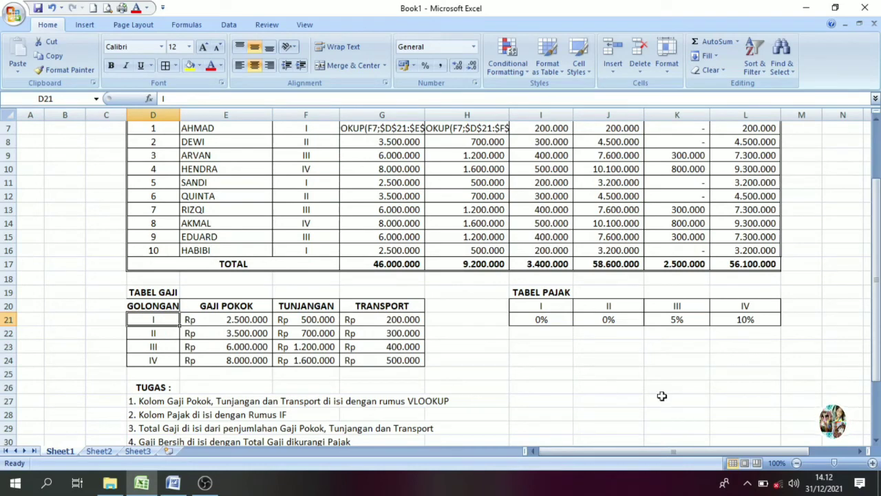
{"action": "left_click", "coordinate": [593, 386]}
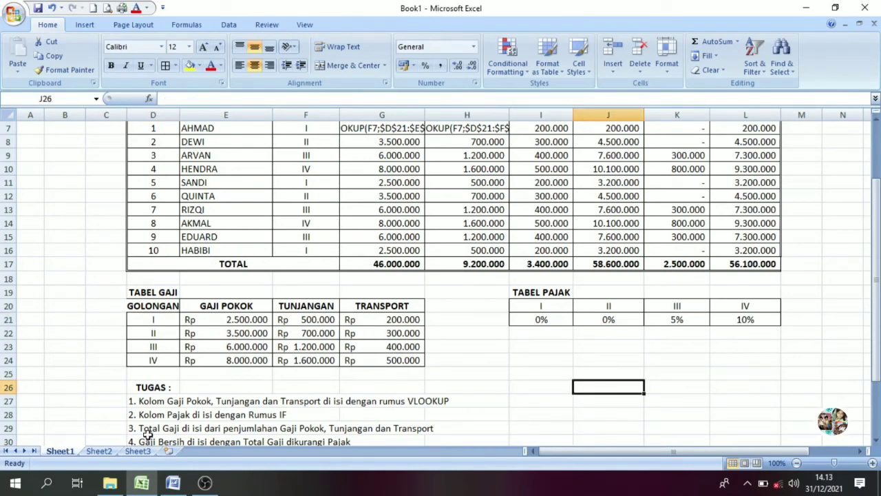
{"action": "left_click", "coordinate": [100, 451]}
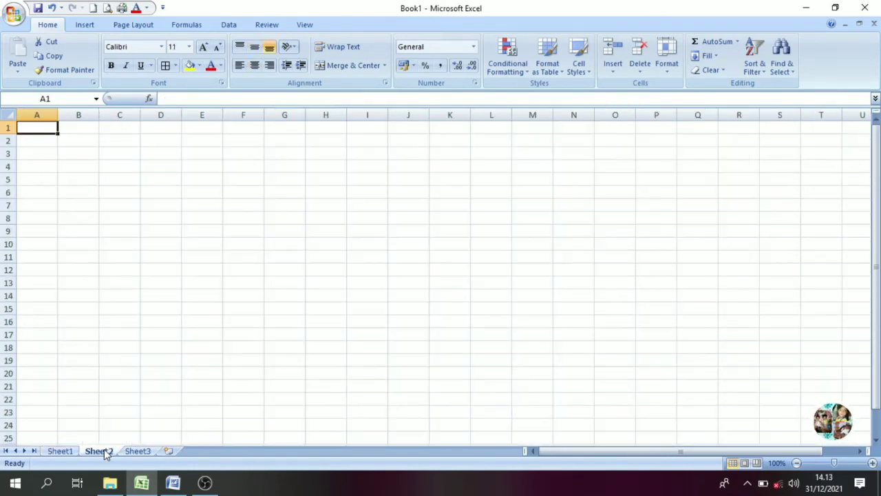
{"action": "left_click", "coordinate": [60, 451]}
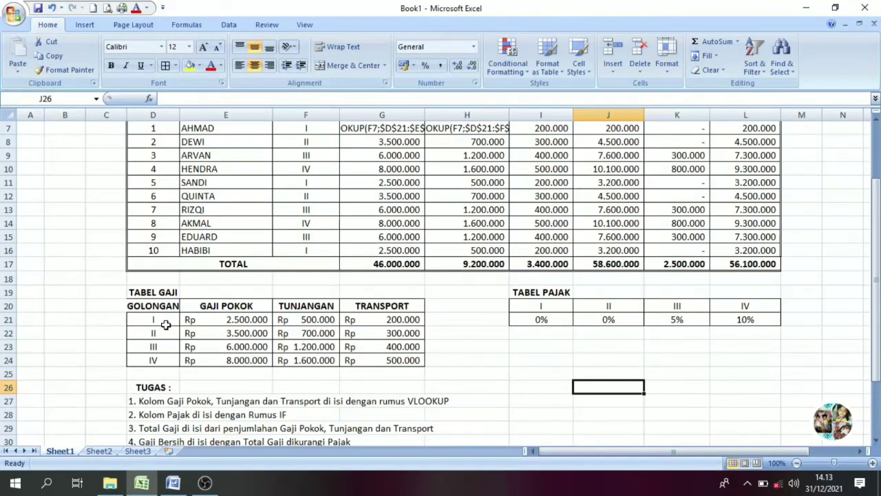
{"action": "left_click_drag", "start_coordinate": [164, 318], "coordinate": [220, 365]}
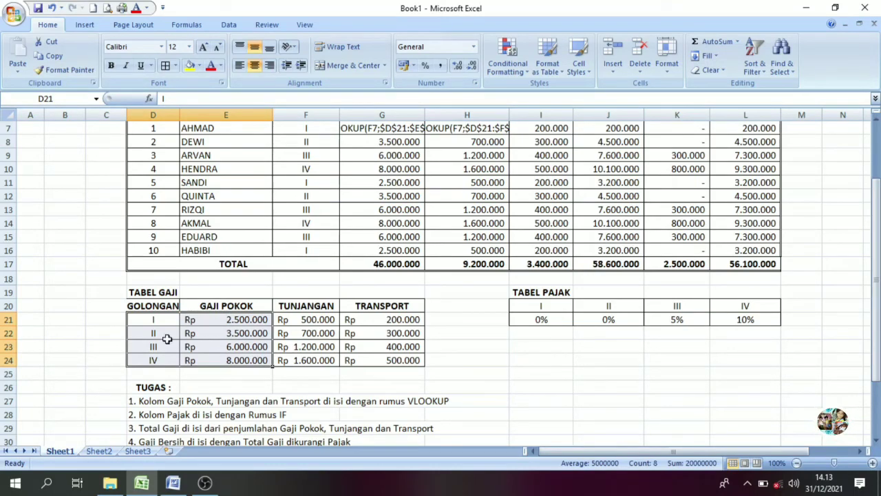
Insert an exploded 2-D pie chart of the selected gaji pokok values.
{"action": "left_click", "coordinate": [90, 27]}
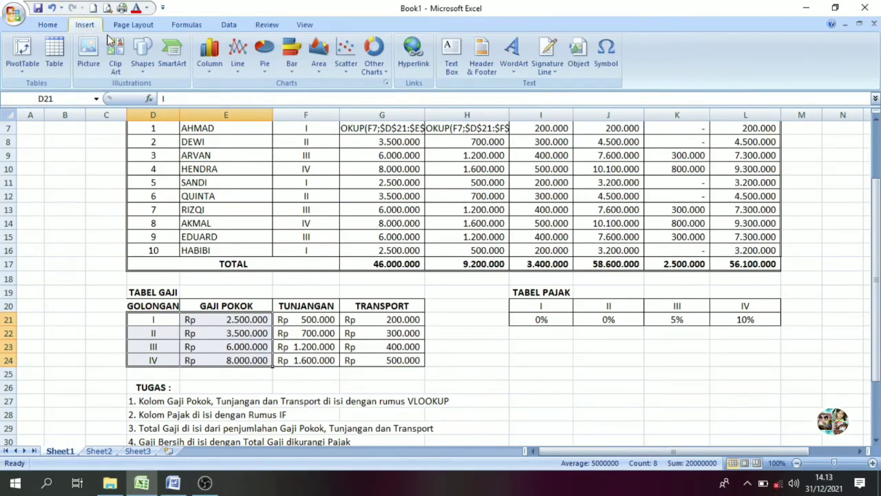
{"action": "left_click", "coordinate": [265, 69]}
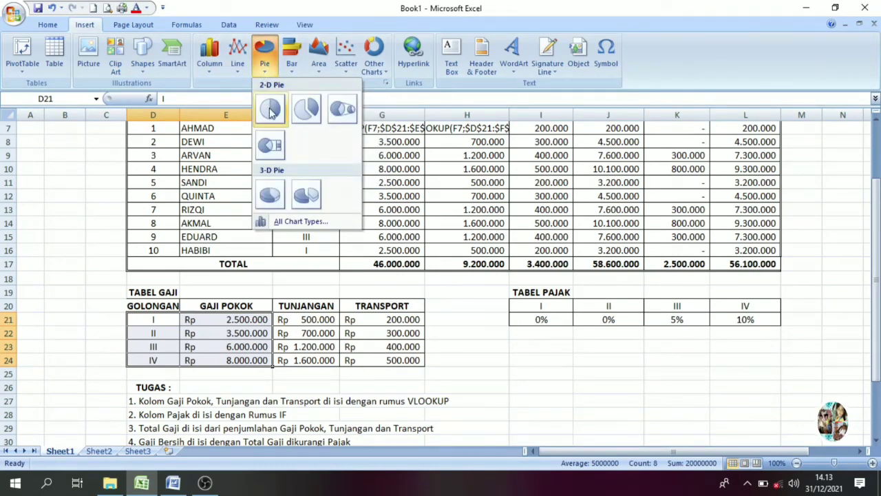
{"action": "left_click", "coordinate": [317, 115]}
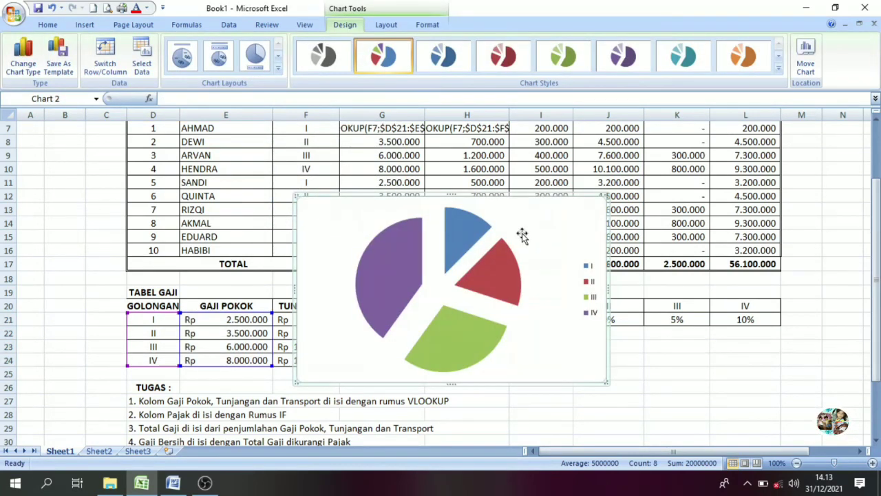
Add data labels showing Rp2.500.000 to Rp8.000.000 on every pie slice.
{"action": "right_click", "coordinate": [389, 263]}
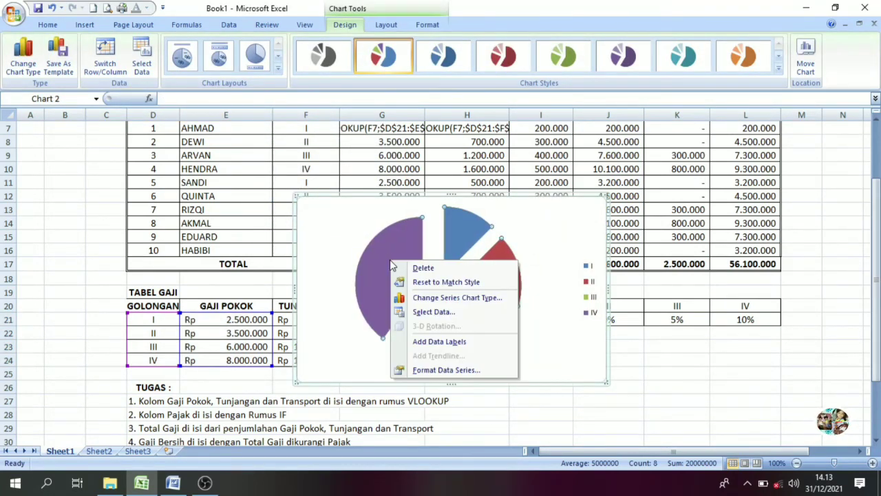
{"action": "left_click", "coordinate": [458, 341]}
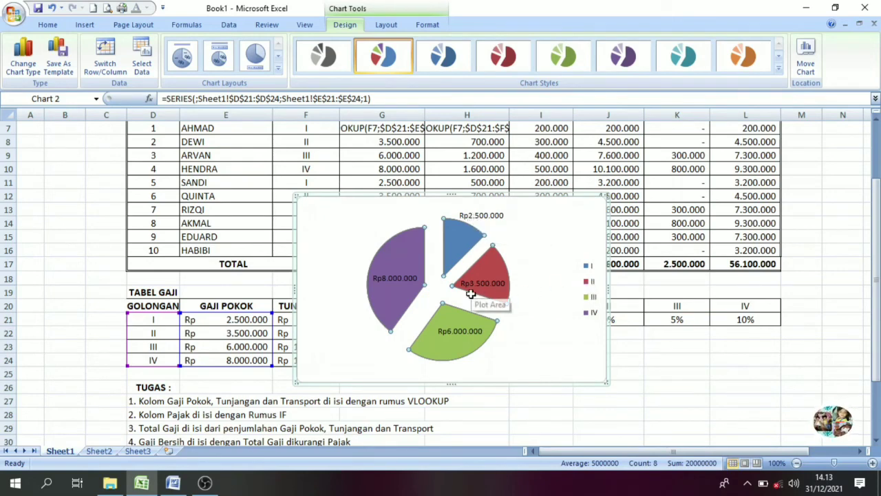
{"action": "left_click", "coordinate": [571, 224]}
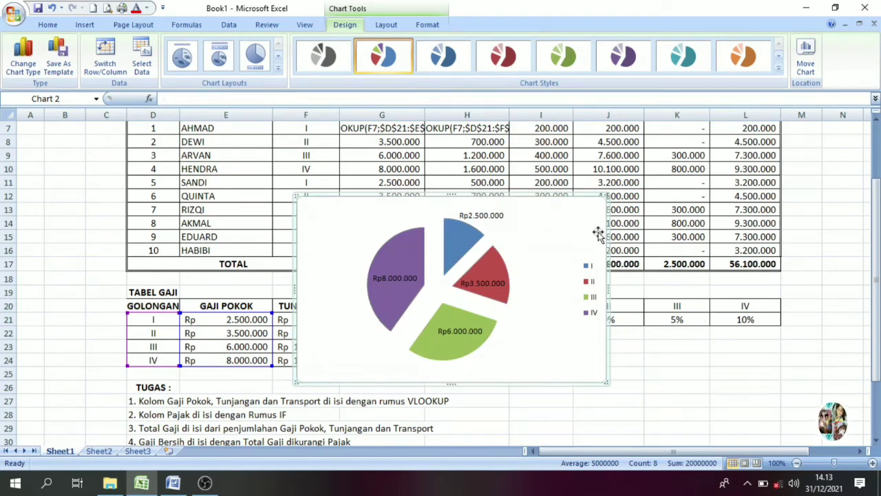
Drag the pie chart down and right beneath TABEL PAJAK, then scroll to verify it clears the tables.
{"action": "left_click_drag", "start_coordinate": [596, 232], "coordinate": [867, 374]}
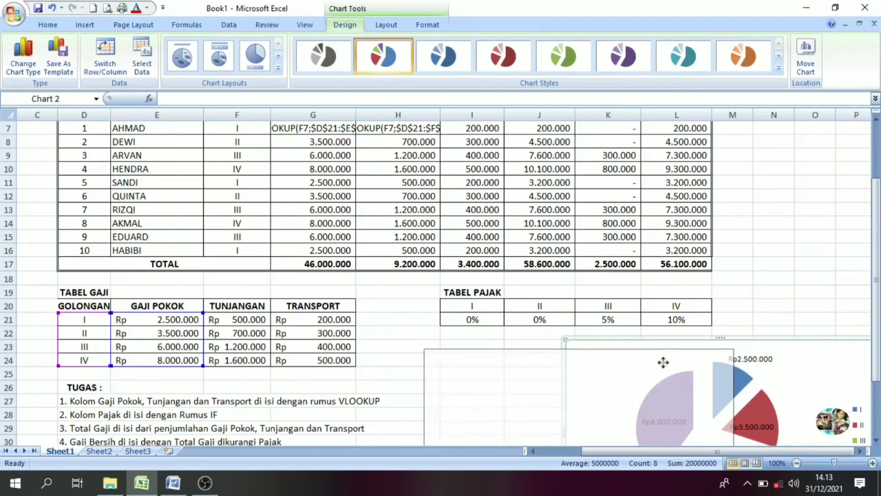
{"action": "left_click_drag", "start_coordinate": [683, 362], "coordinate": [663, 362]}
{"action": "left_click_drag", "start_coordinate": [876, 268], "coordinate": [875, 289]}
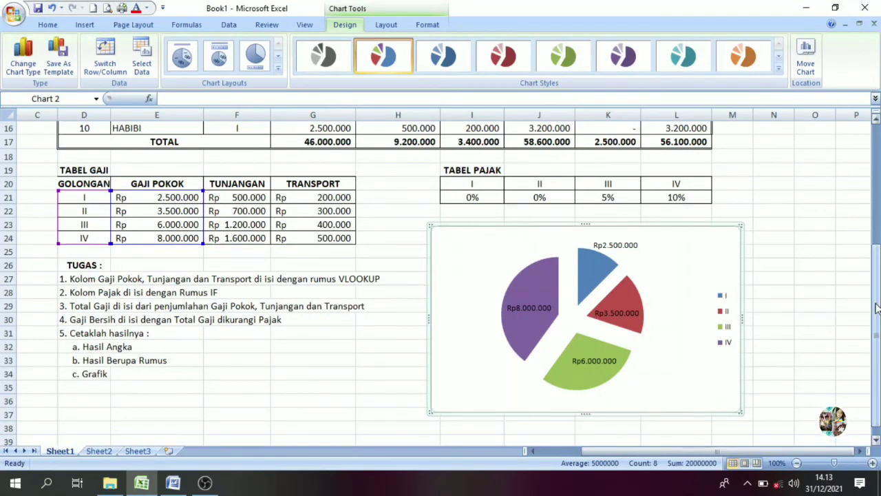
{"action": "left_click_drag", "start_coordinate": [876, 296], "coordinate": [877, 175]}
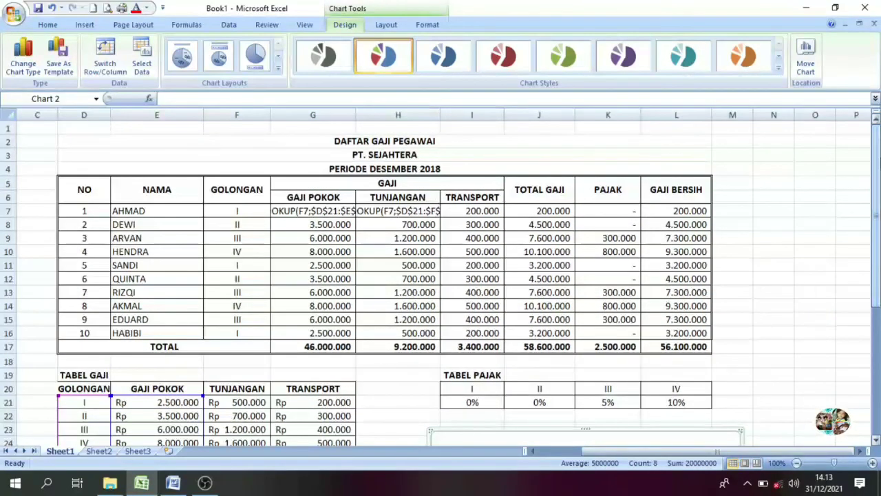